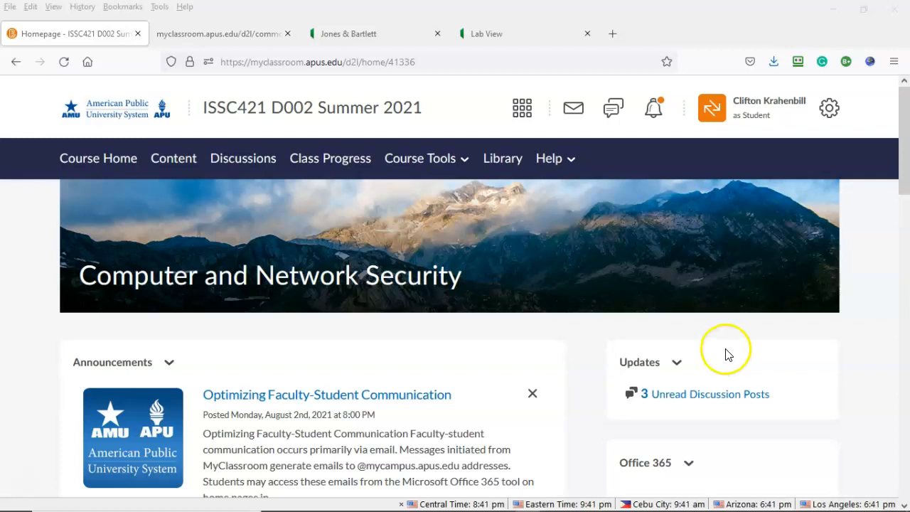
Switch to the pfSense firewall lab and open Section 1: Hands-On Demonstration in the guide
{"action": "left_click", "coordinate": [367, 36]}
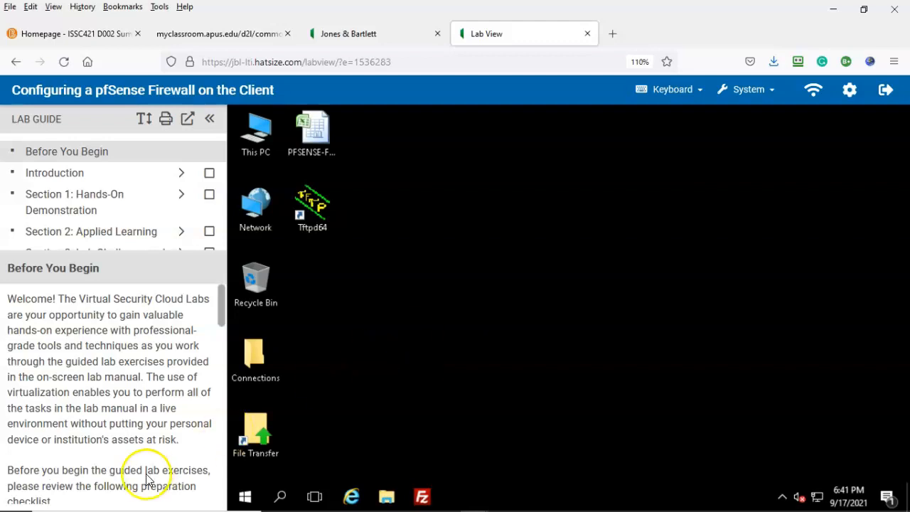
{"action": "left_click", "coordinate": [29, 483]}
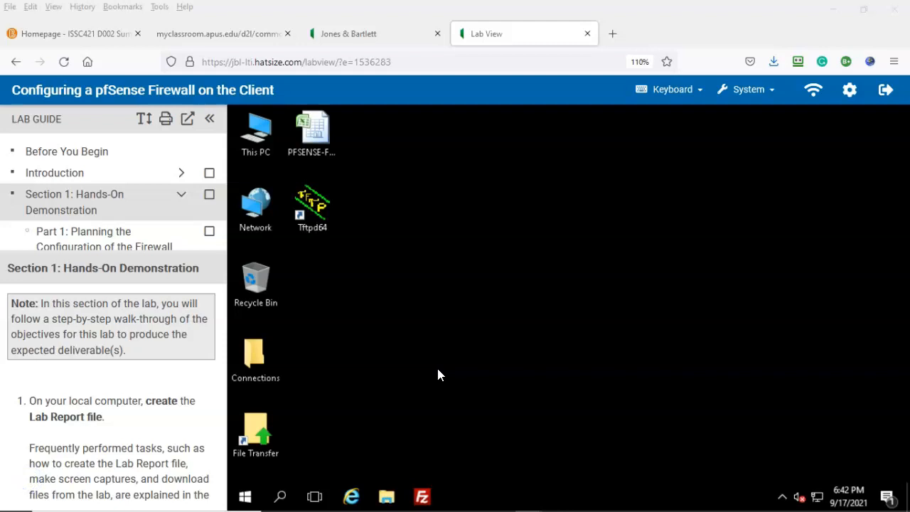
Scroll the Lab Guide down to Part 1: Planning the Configuration of the Firewall
{"action": "left_click", "coordinate": [421, 339]}
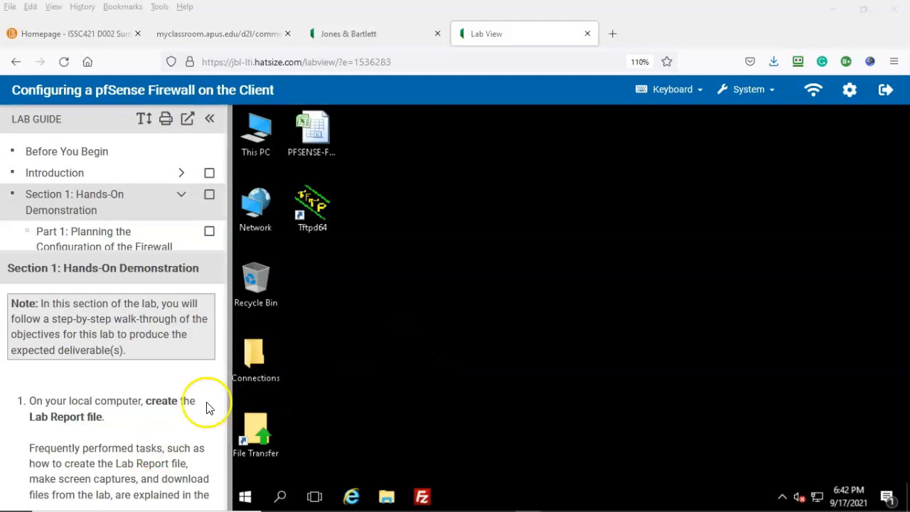
{"action": "scroll", "coordinate": [149, 413], "scroll_direction": "down", "scroll_amount": 3}
{"action": "scroll", "coordinate": [146, 205], "scroll_direction": "down", "scroll_amount": 2}
{"action": "scroll", "coordinate": [91, 335], "scroll_direction": "down", "scroll_amount": 3}
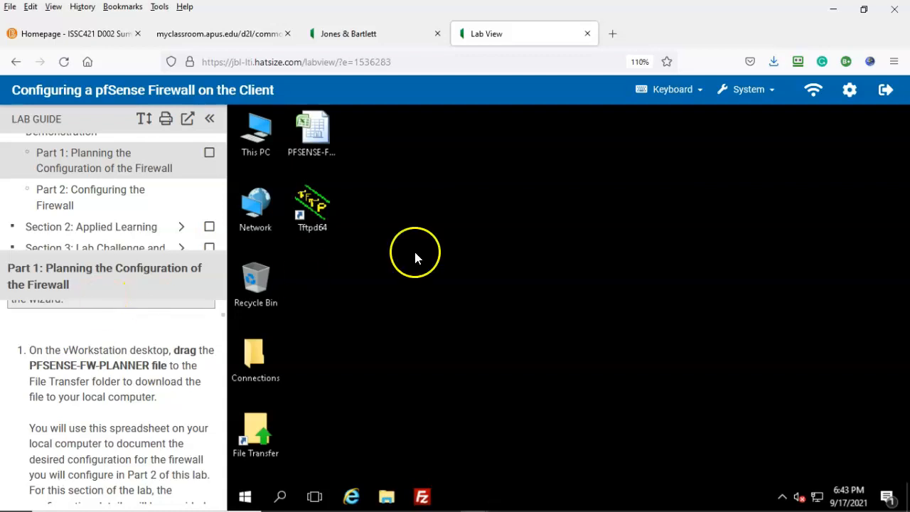
Save PFSENSE-FW-PLANNER.xlsx from the lab desktop to the local computer via File Transfer
{"action": "left_click_drag", "start_coordinate": [318, 121], "coordinate": [261, 431]}
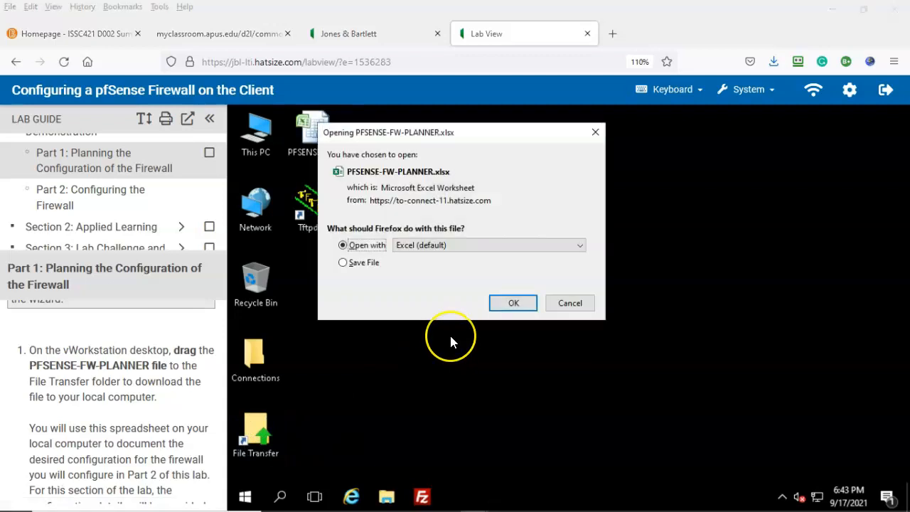
{"action": "left_click", "coordinate": [343, 263]}
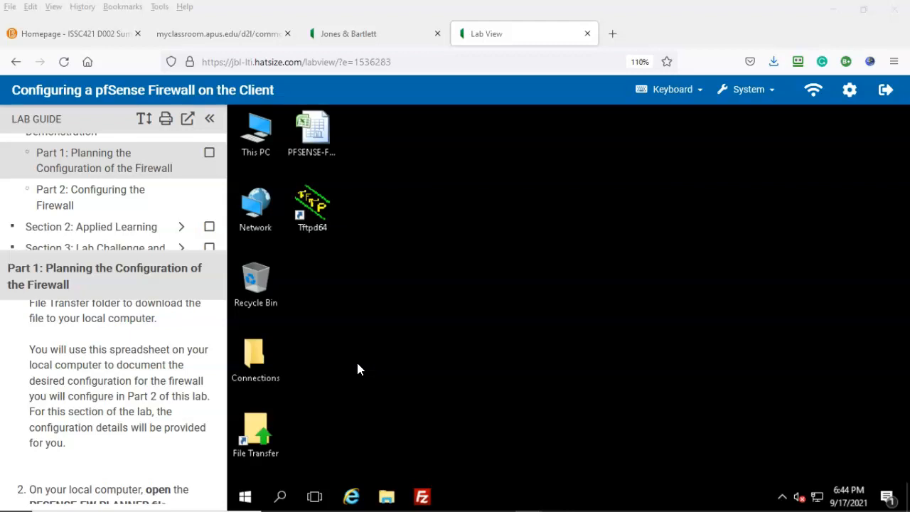
{"action": "scroll", "coordinate": [24, 485], "scroll_direction": "down", "scroll_amount": 4}
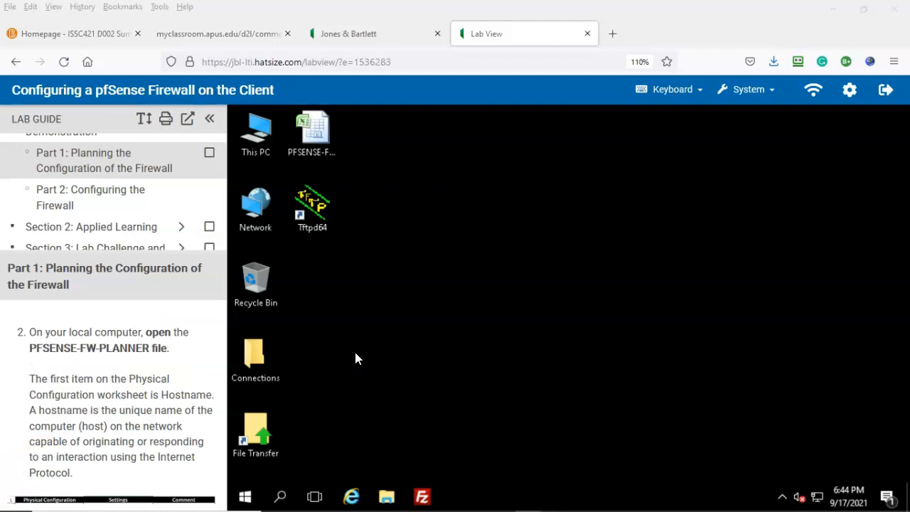
{"action": "left_click", "coordinate": [694, 501]}
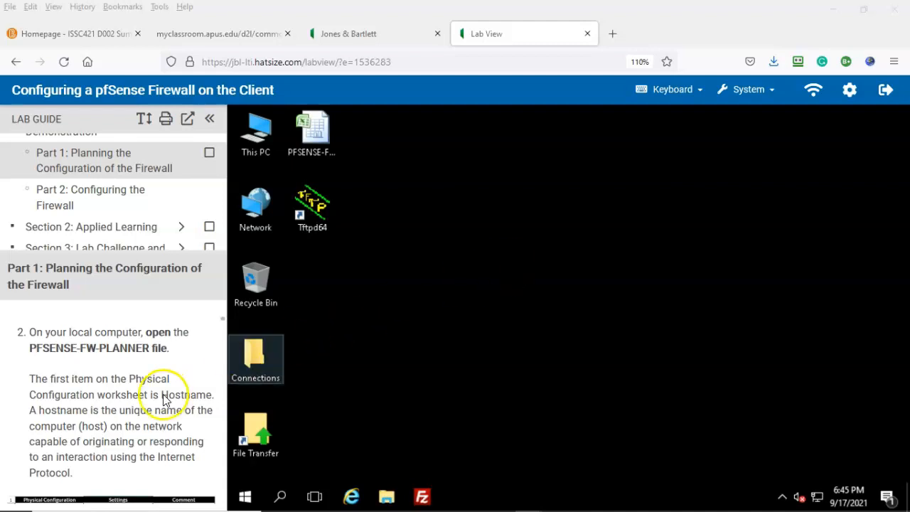
{"action": "scroll", "coordinate": [167, 392], "scroll_direction": "down", "scroll_amount": 2}
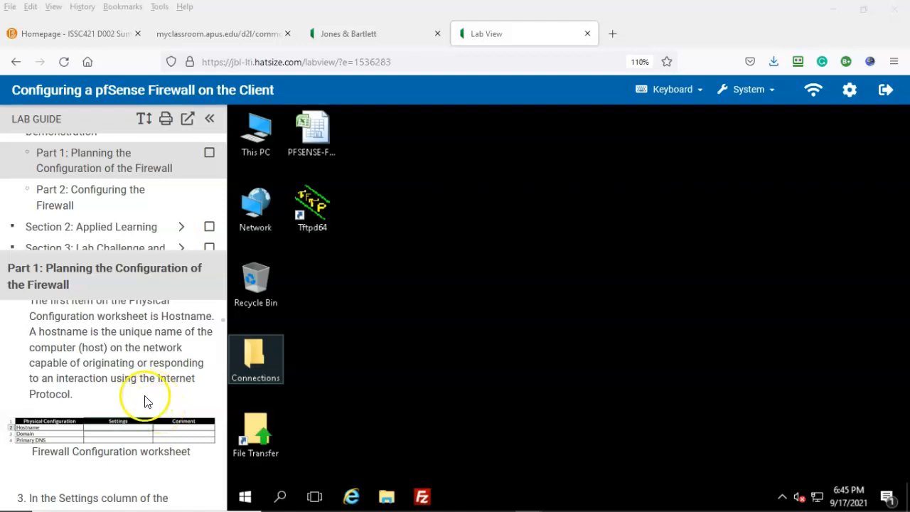
{"action": "scroll", "coordinate": [163, 408], "scroll_direction": "down", "scroll_amount": 4}
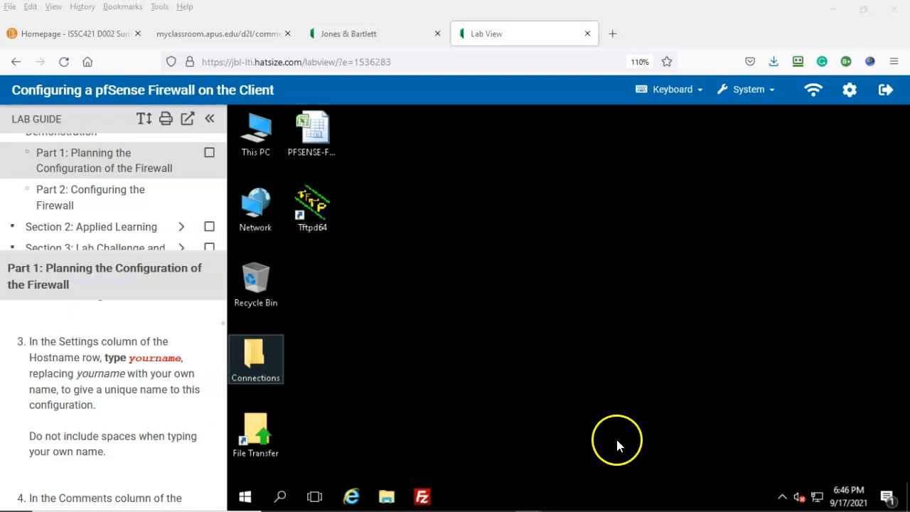
On the Physical Config sheet, enter the student's username as Hostname in B2 and 9/17/2021 in C2
{"action": "mouse_move", "coordinate": [667, 509]}
{"action": "left_click", "coordinate": [694, 501]}
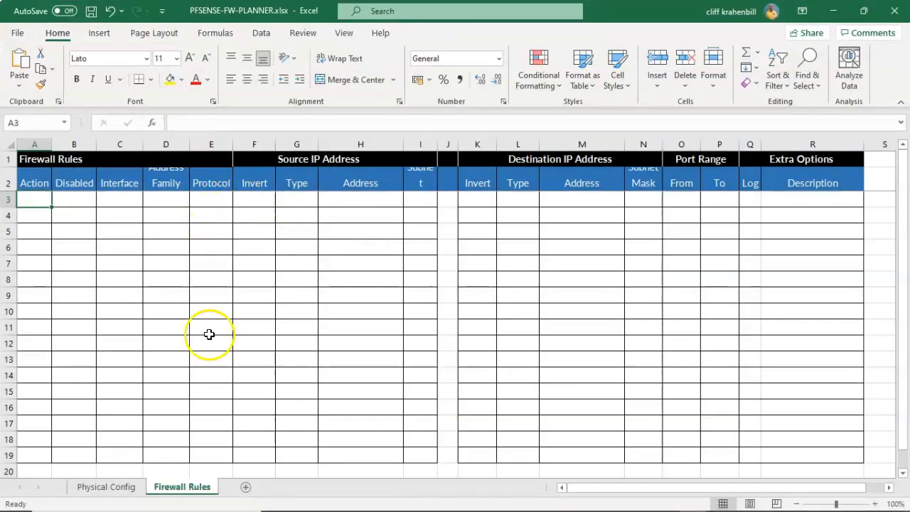
{"action": "left_click", "coordinate": [105, 487]}
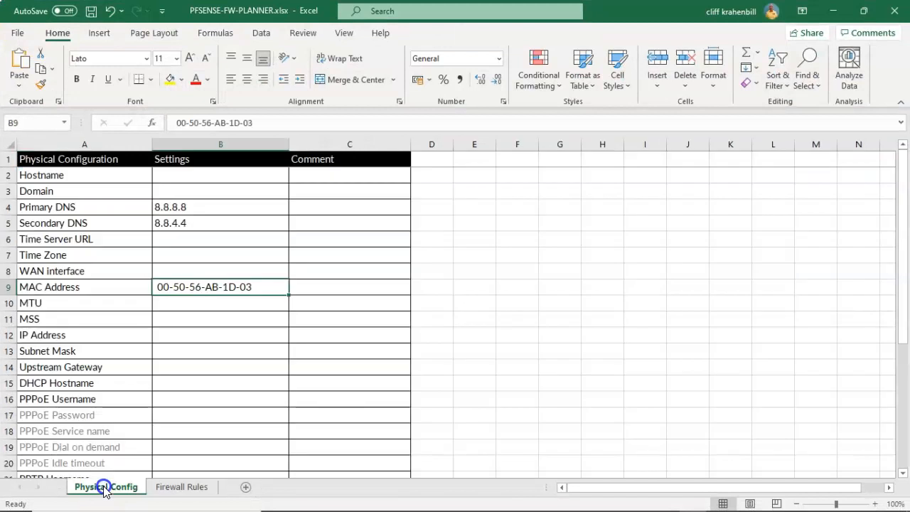
{"action": "left_click", "coordinate": [173, 174]}
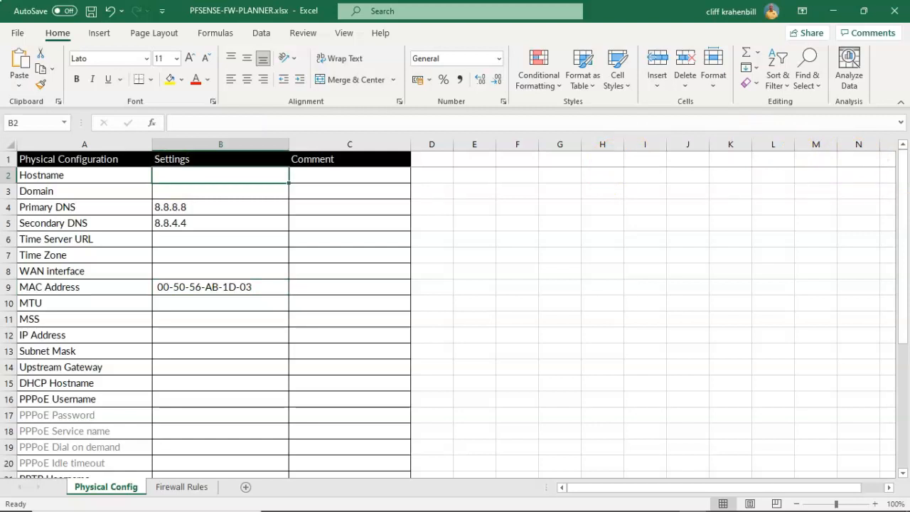
{"action": "double_click", "coordinate": [166, 171]}
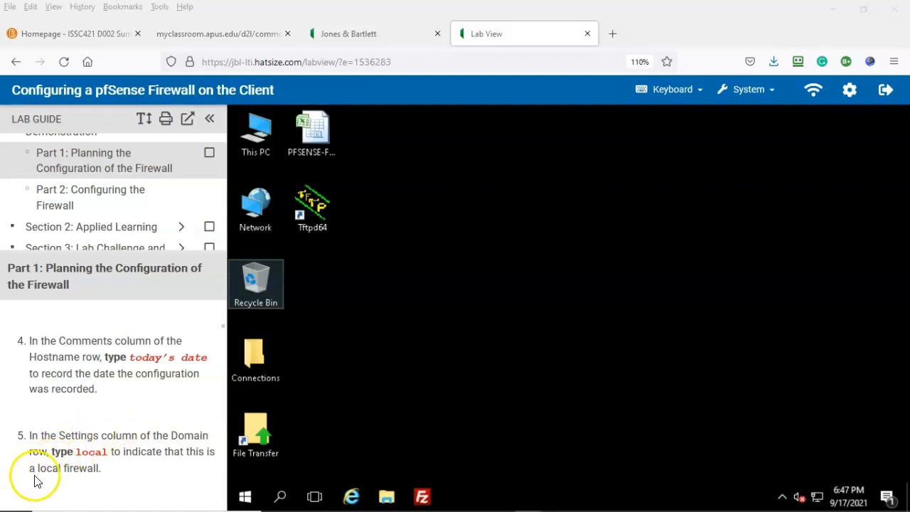
{"action": "double_click", "coordinate": [306, 172]}
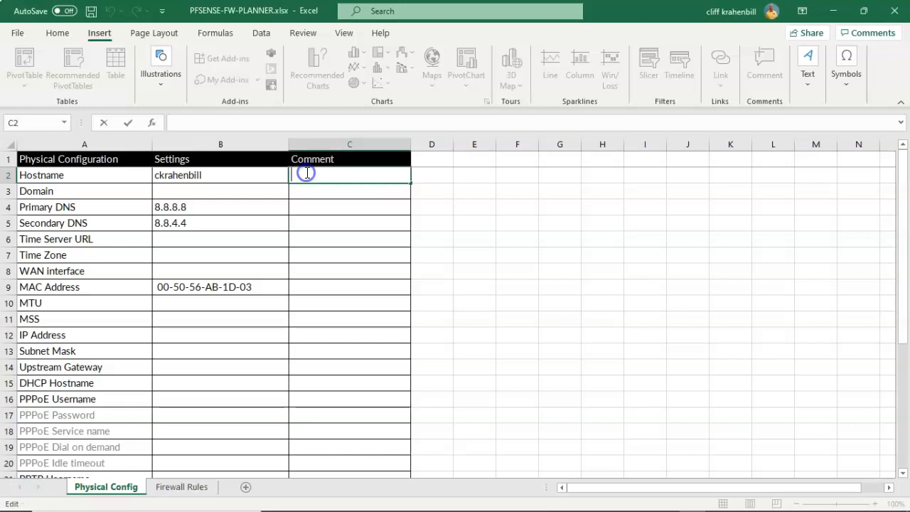
{"action": "type", "text": "9/17/2021"}
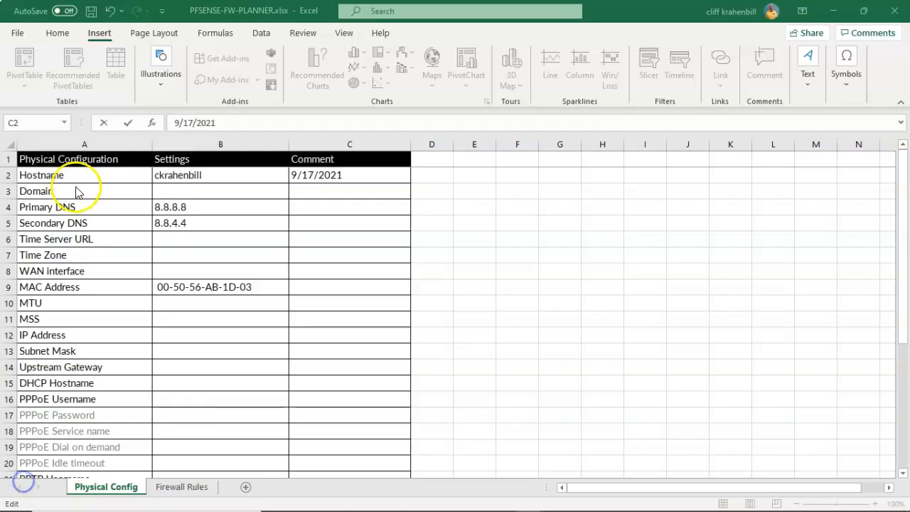
Set Domain to Local and comment both Primary and Secondary DNS as 'Override DNS'
{"action": "left_click", "coordinate": [170, 190]}
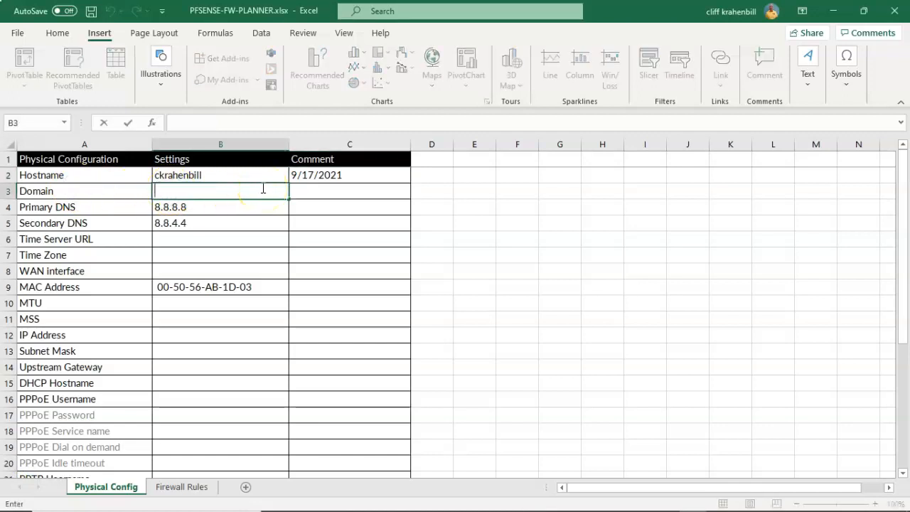
{"action": "type", "text": "Local"}
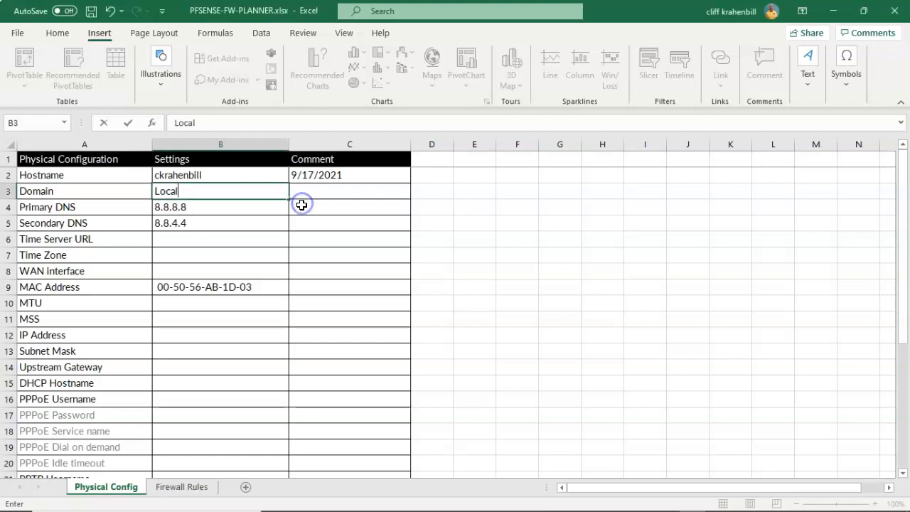
{"action": "left_click", "coordinate": [303, 206]}
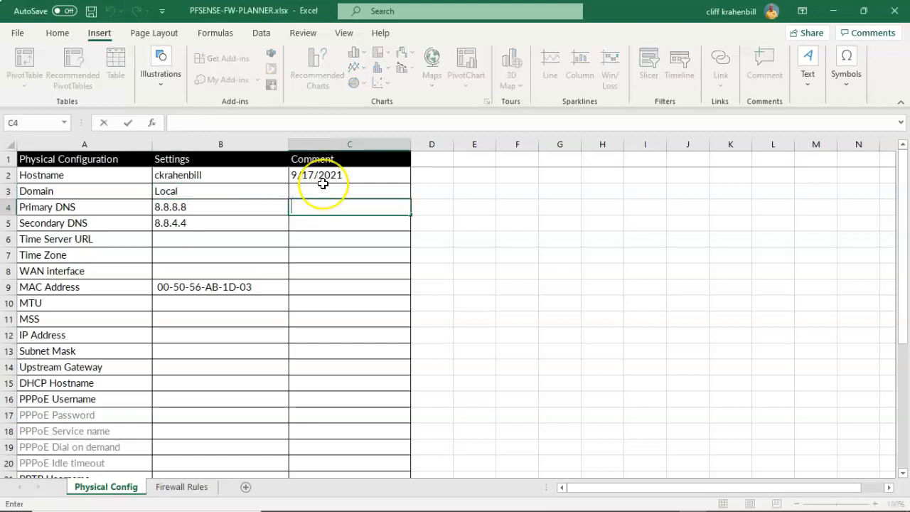
{"action": "type", "text": "O"}
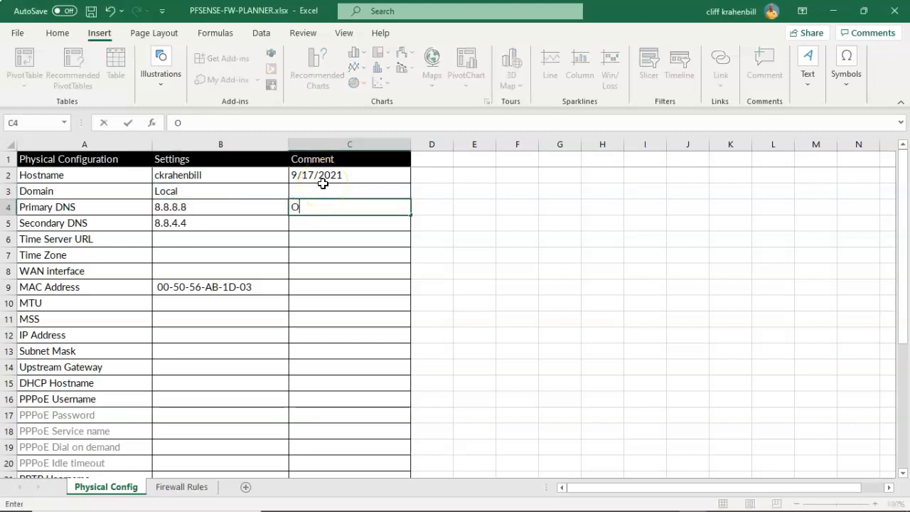
{"action": "type", "text": "verride DNS"}
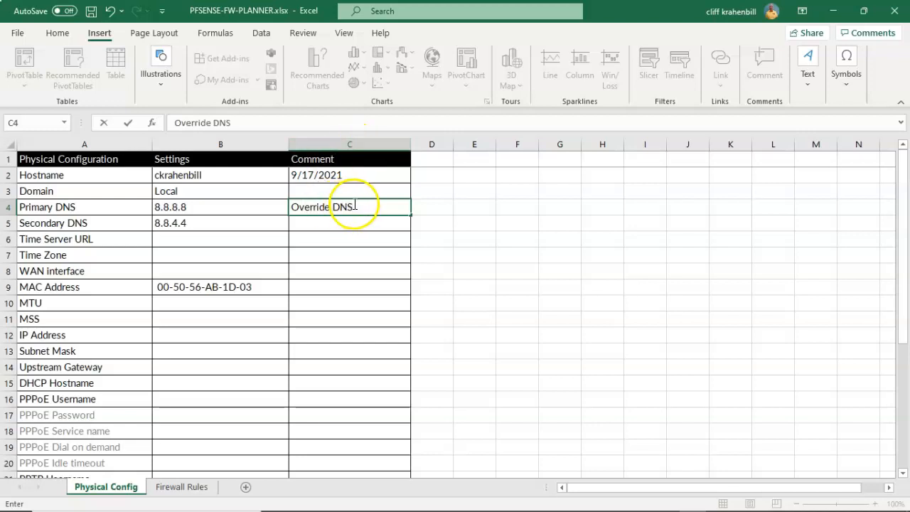
{"action": "right_click", "coordinate": [301, 223]}
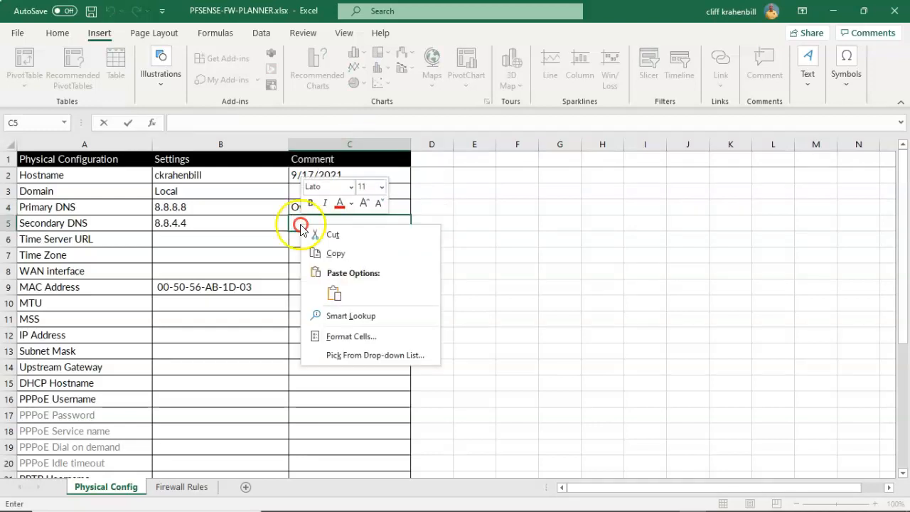
{"action": "left_click", "coordinate": [336, 255]}
{"action": "type", "text": "Override DNS"}
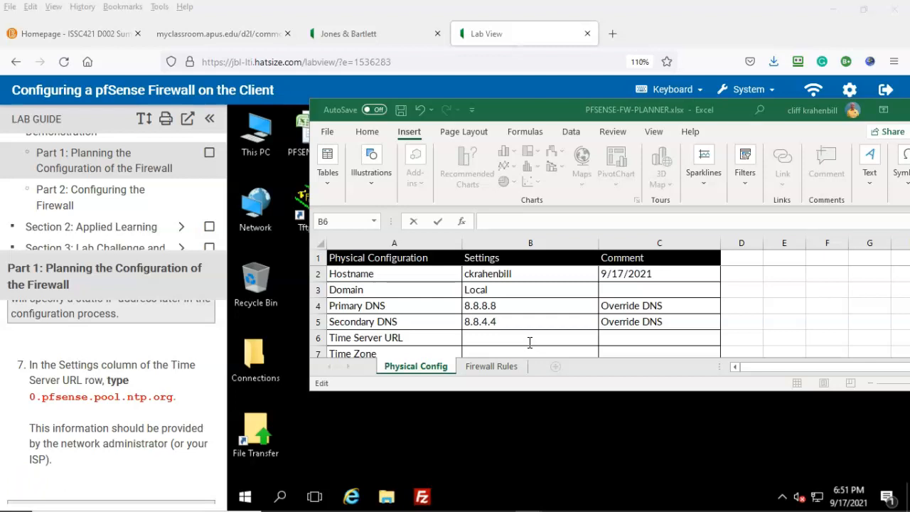
Enter 0.pfsense.poll.ntp.org as Time Server URL, UTC as Time Zone and Static for WAN interface
{"action": "left_click", "coordinate": [477, 337]}
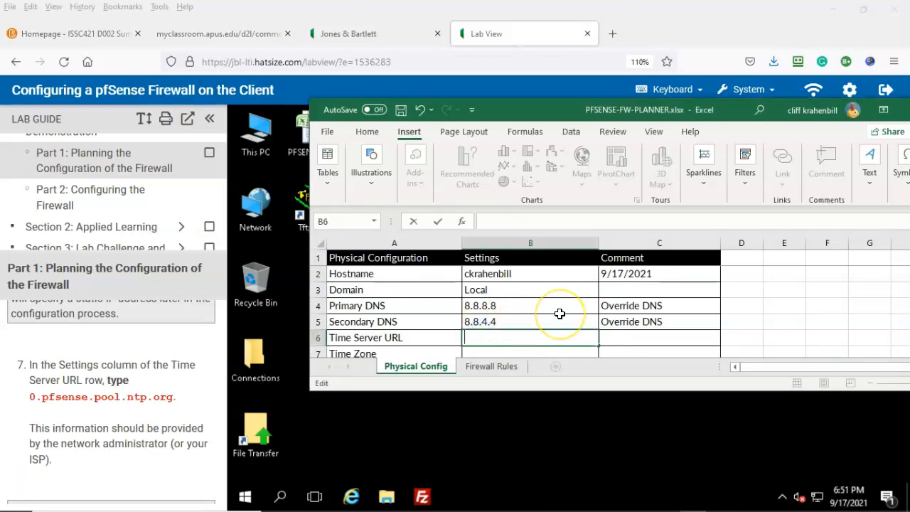
{"action": "type", "text": "0.pfsense"}
{"action": "type", "text": ".poll.ntp.org"}
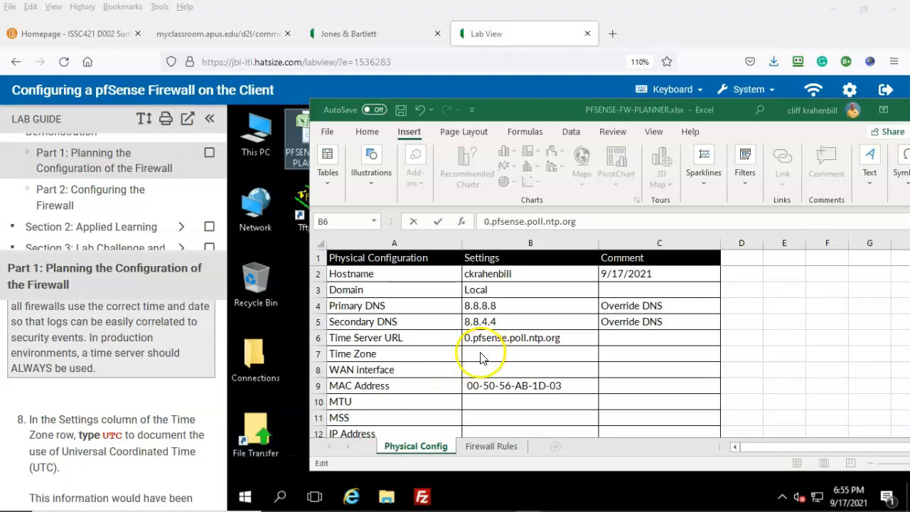
{"action": "double_click", "coordinate": [479, 355]}
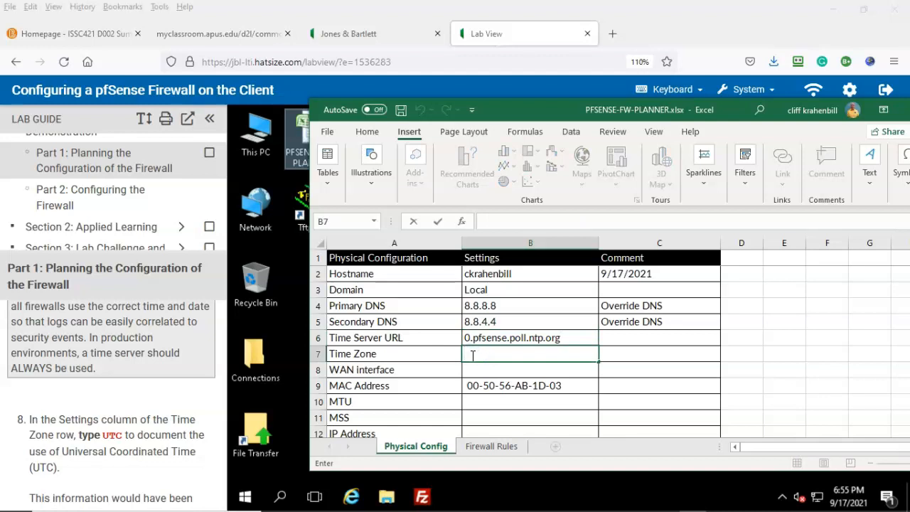
{"action": "type", "text": "UTC"}
{"action": "scroll", "coordinate": [123, 411], "scroll_direction": "down", "scroll_amount": 3}
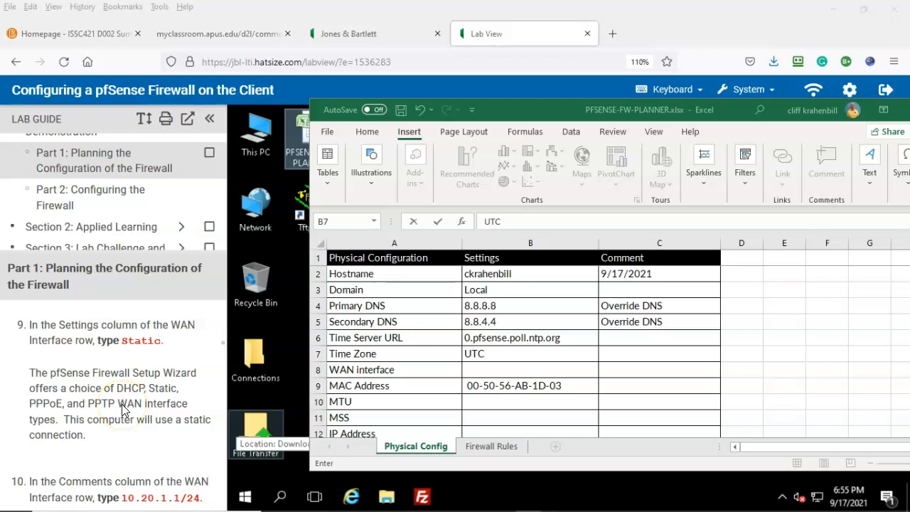
{"action": "left_click", "coordinate": [471, 369]}
{"action": "double_click", "coordinate": [472, 370]}
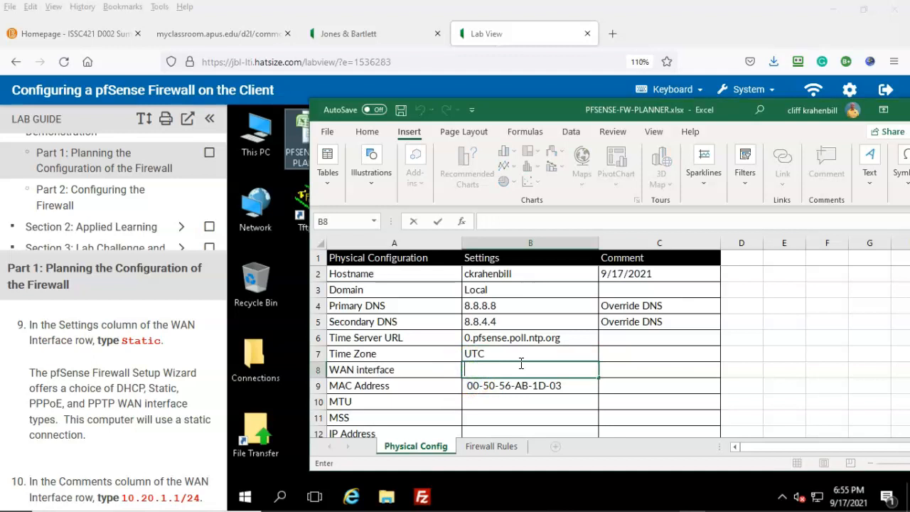
{"action": "type", "text": "Static"}
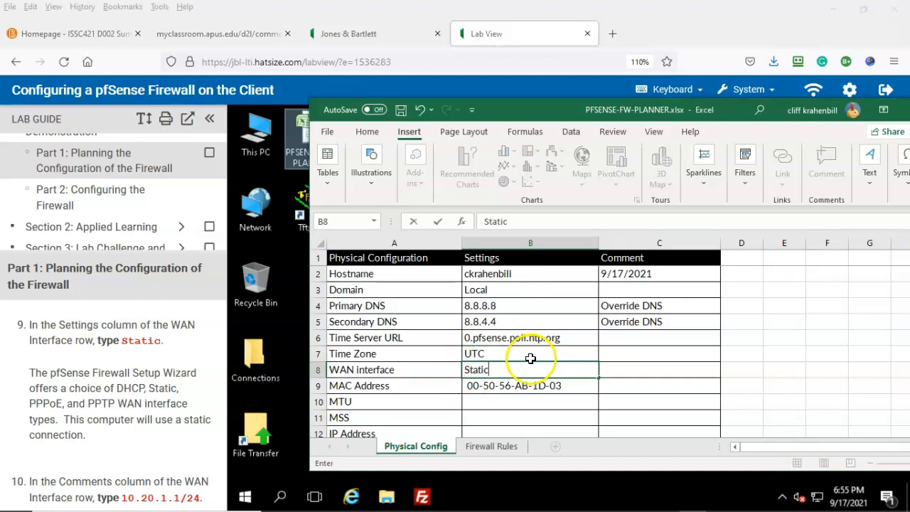
{"action": "scroll", "coordinate": [81, 473], "scroll_direction": "down", "scroll_amount": 3}
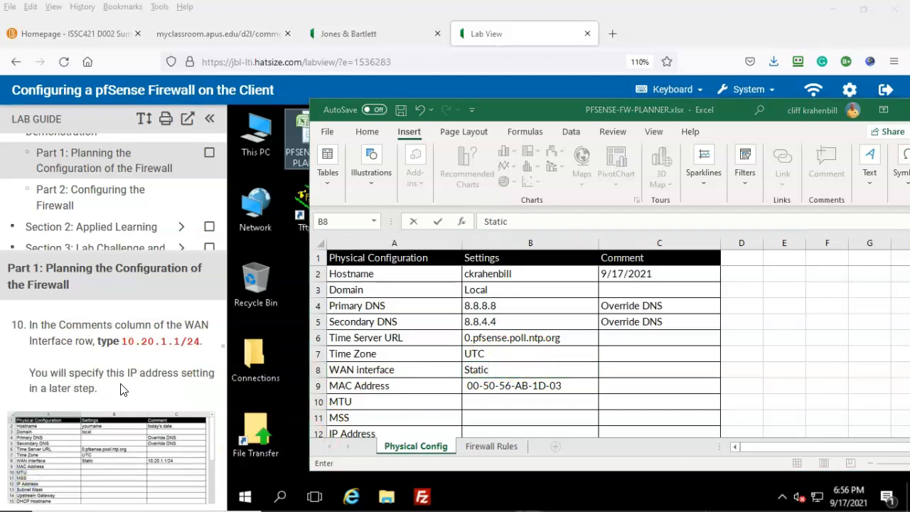
Comment the WAN interface row in C8 as 10.20.1.1/24
{"action": "double_click", "coordinate": [611, 371]}
{"action": "type", "text": "10"}
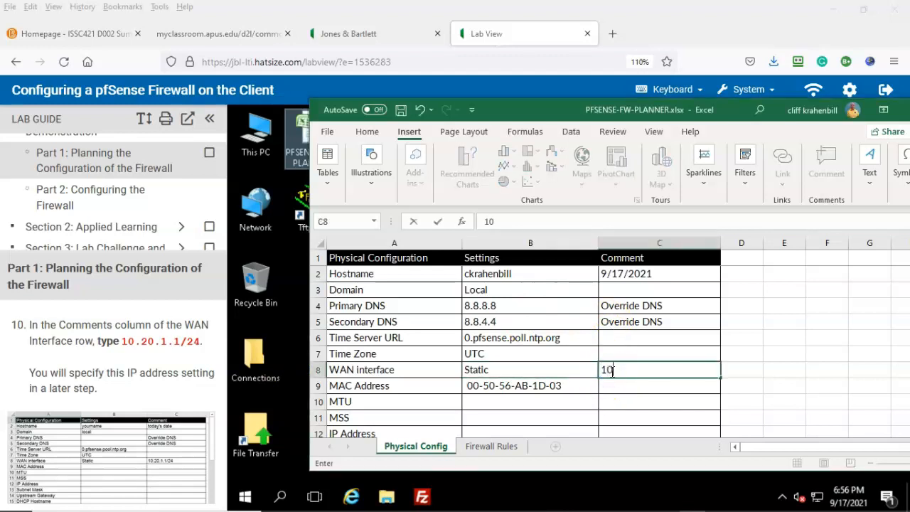
{"action": "type", "text": ".20.1.1/2"}
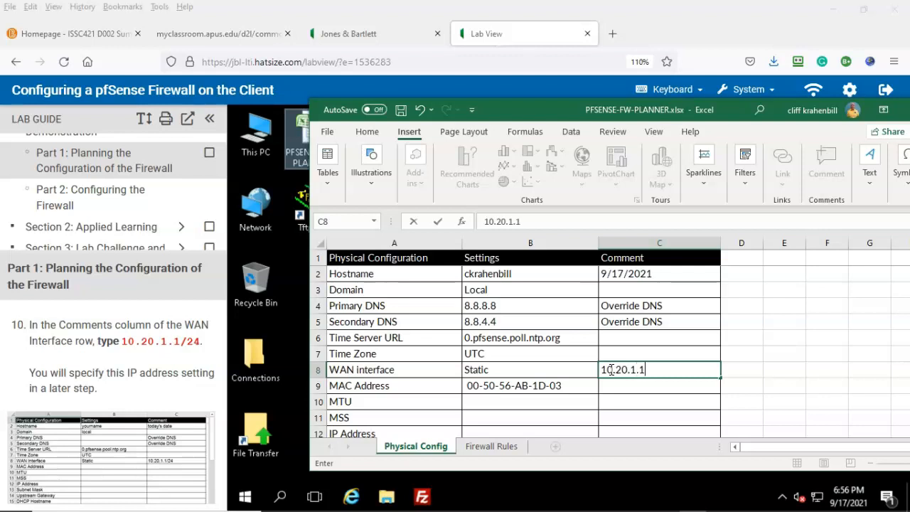
{"action": "type", "text": "4"}
{"action": "left_click", "coordinate": [138, 417]}
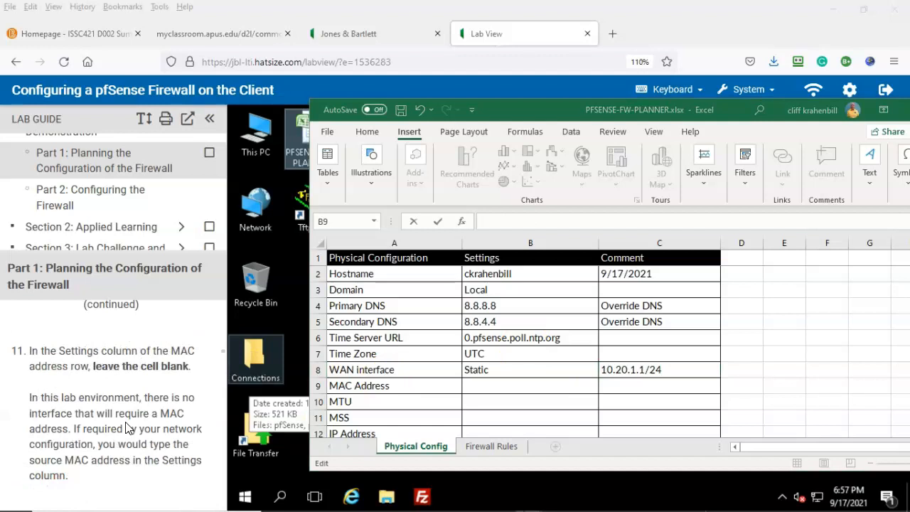
{"action": "scroll", "coordinate": [127, 419], "scroll_direction": "down", "scroll_amount": 2}
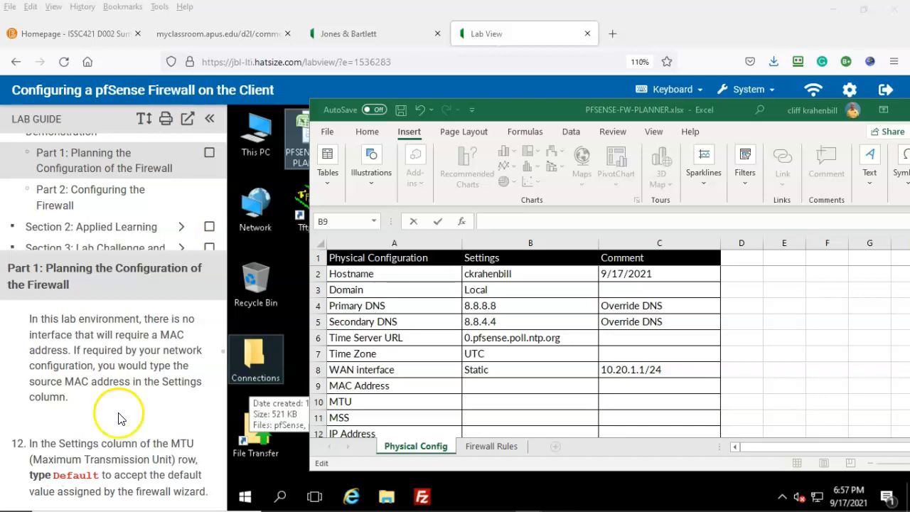
{"action": "scroll", "coordinate": [27, 480], "scroll_direction": "down", "scroll_amount": 2}
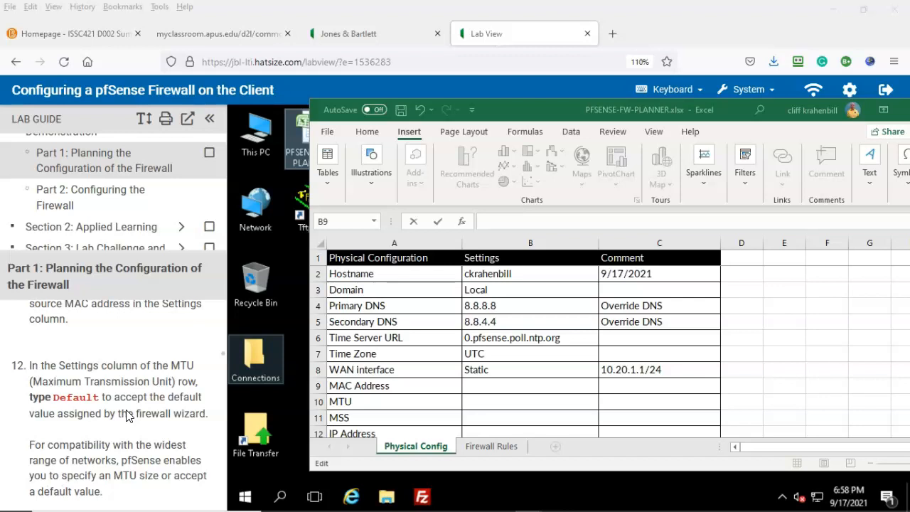
Leave the MAC Address setting blank and start entering Default as the MTU
{"action": "left_click", "coordinate": [476, 401]}
{"action": "left_click", "coordinate": [476, 401]}
{"action": "type", "text": "Default"}
{"action": "scroll", "coordinate": [159, 416], "scroll_direction": "down", "scroll_amount": 3}
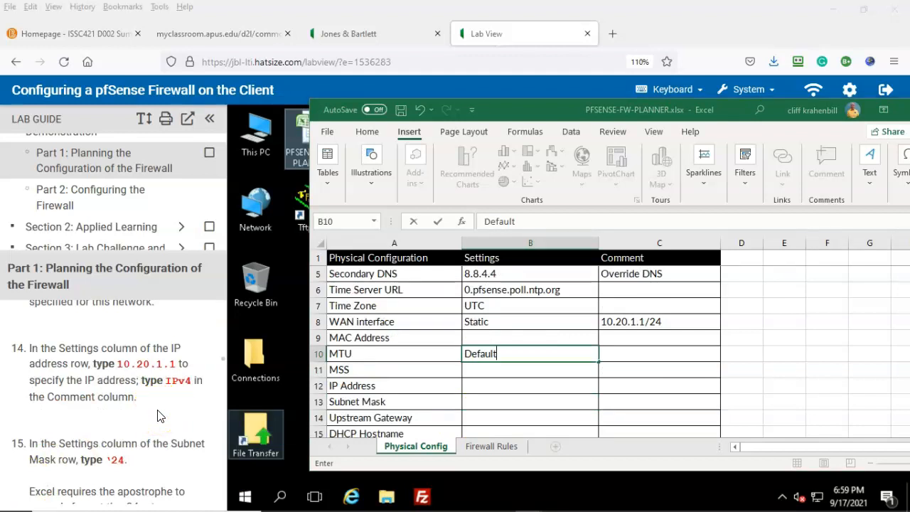
Enter IP Address 10.20.1.1 with comment IPv4, then begin typing '24 as the Subnet Mask
{"action": "left_click", "coordinate": [474, 384]}
{"action": "type", "text": "10.20.1.1"}
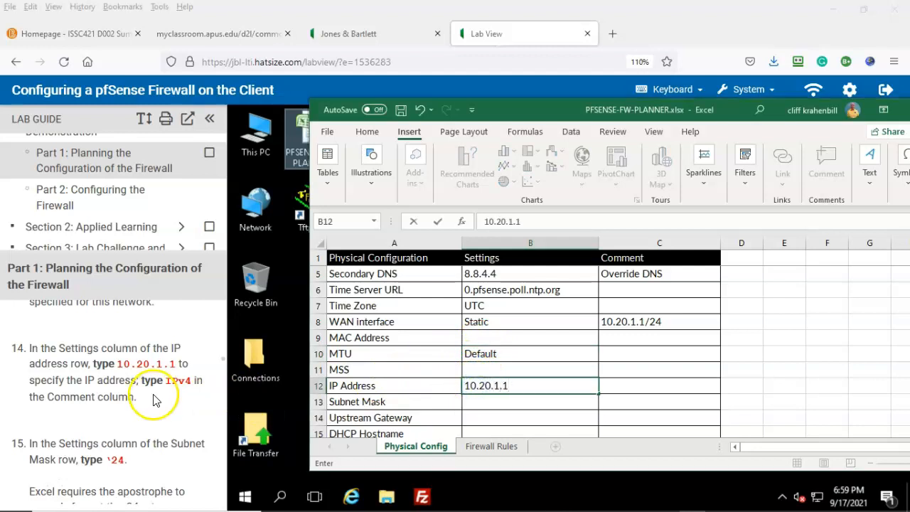
{"action": "left_click", "coordinate": [630, 386]}
{"action": "type", "text": "IPv4"}
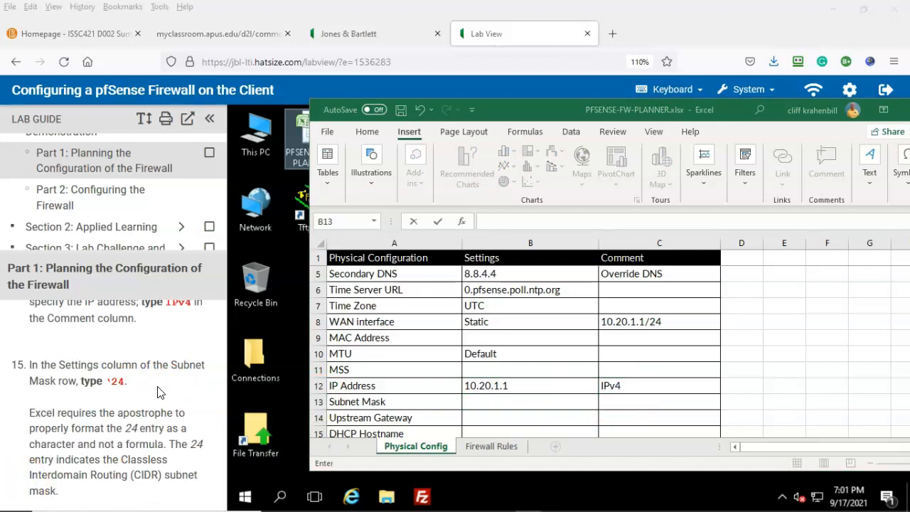
{"action": "scroll", "coordinate": [159, 392], "scroll_direction": "down", "scroll_amount": 2}
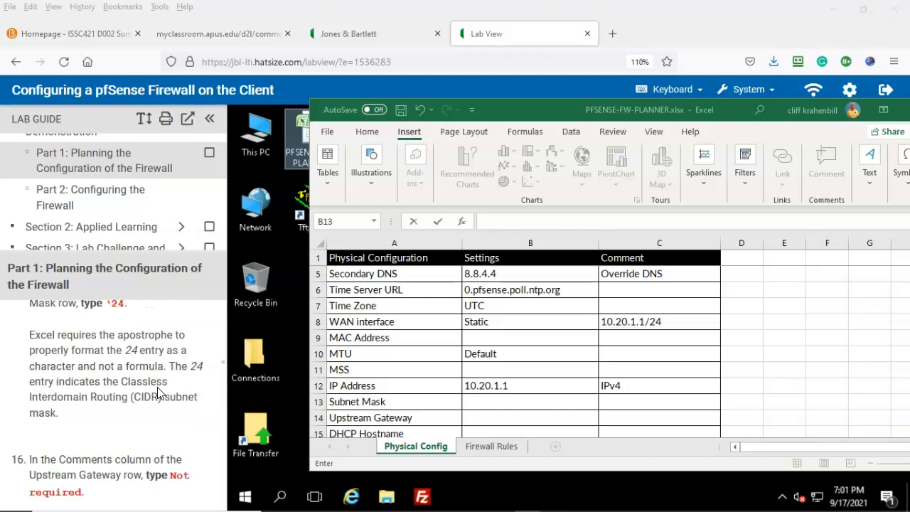
{"action": "left_click", "coordinate": [150, 411]}
{"action": "left_click", "coordinate": [484, 399]}
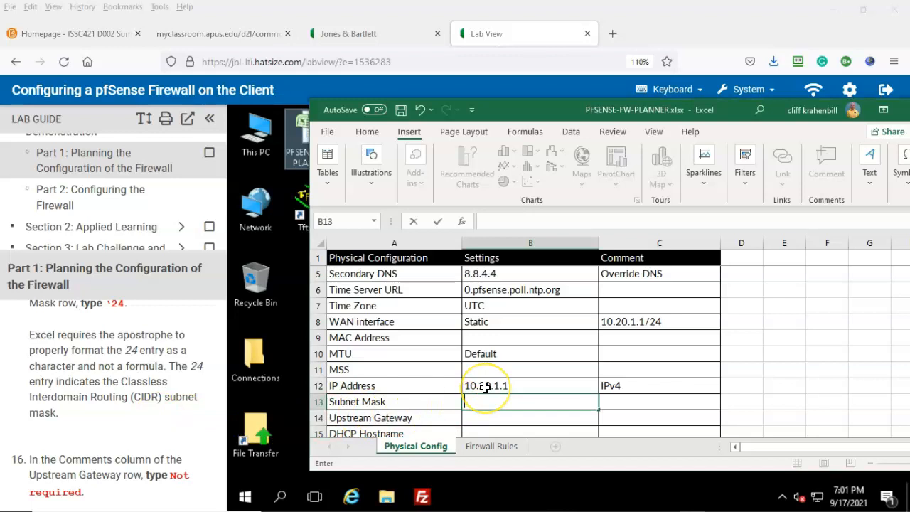
{"action": "type", "text": "'24"}
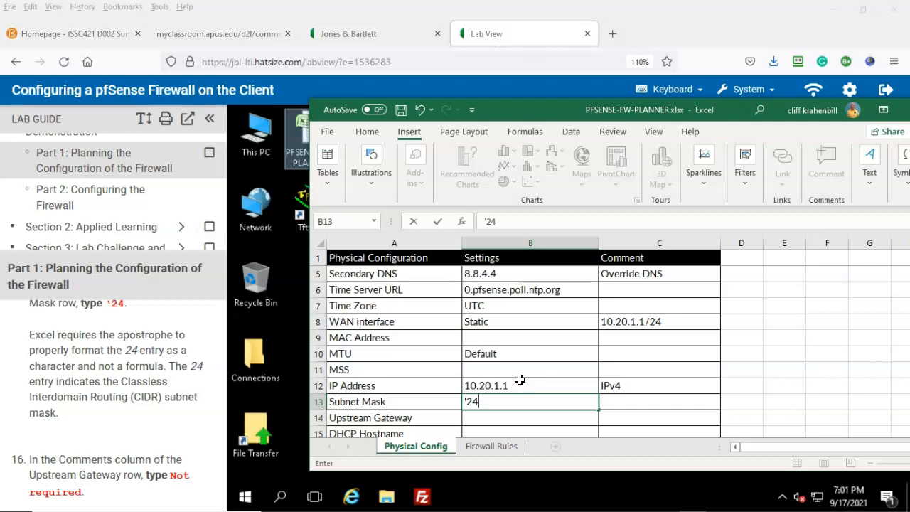
Commit 24 as the Subnet Mask and comment Upstream Gateway as 'Not required', scrolling to row 28
{"action": "scroll", "coordinate": [520, 380], "scroll_direction": "down", "scroll_amount": 1}
{"action": "left_click", "coordinate": [29, 481]}
{"action": "scroll", "coordinate": [122, 434], "scroll_direction": "down", "scroll_amount": 1}
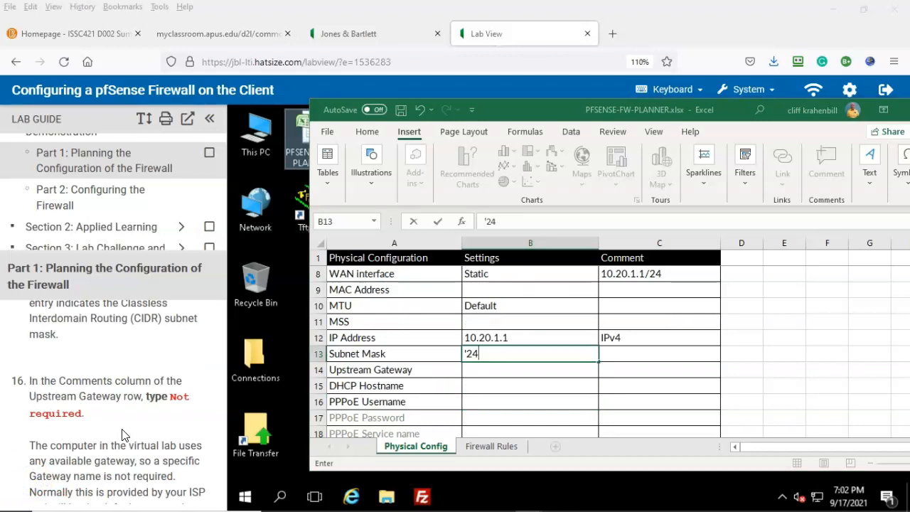
{"action": "left_click", "coordinate": [630, 371]}
{"action": "type", "text": "Not required"}
{"action": "scroll", "coordinate": [114, 421], "scroll_direction": "down", "scroll_amount": 3}
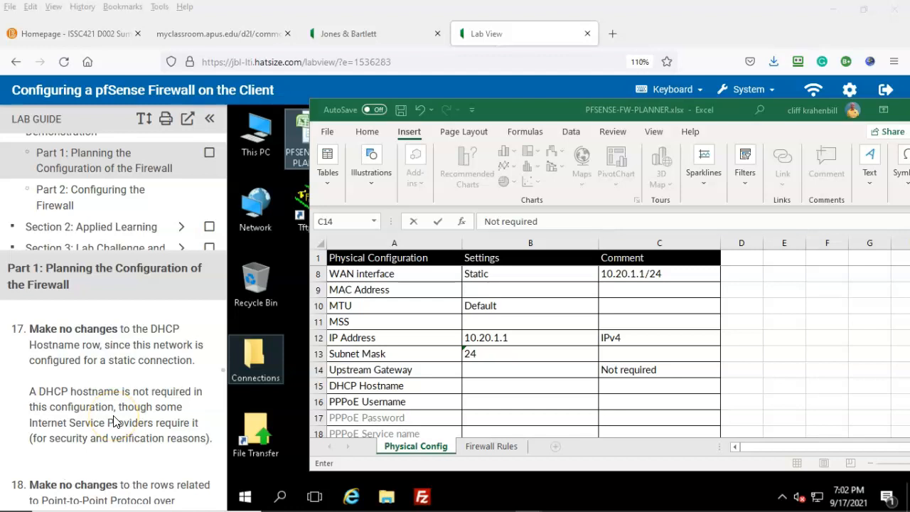
{"action": "scroll", "coordinate": [121, 406], "scroll_direction": "down", "scroll_amount": 2}
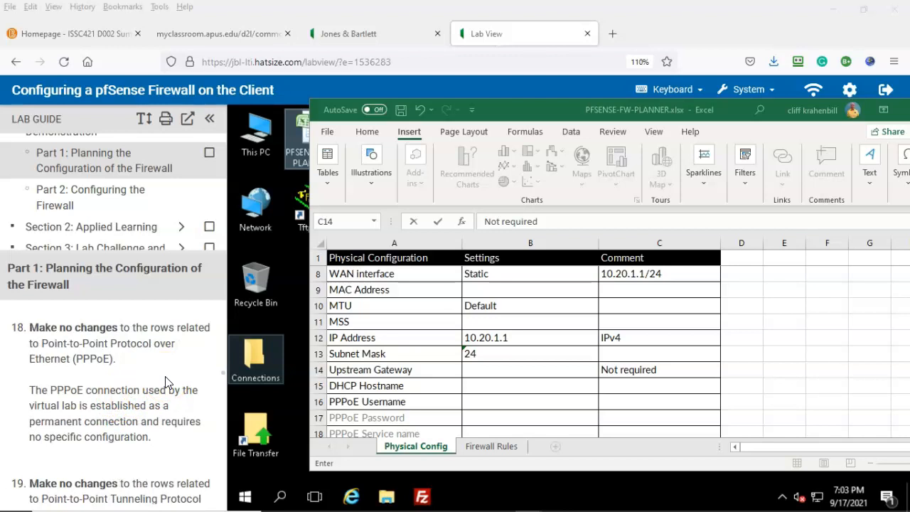
{"action": "scroll", "coordinate": [165, 382], "scroll_direction": "down", "scroll_amount": 2}
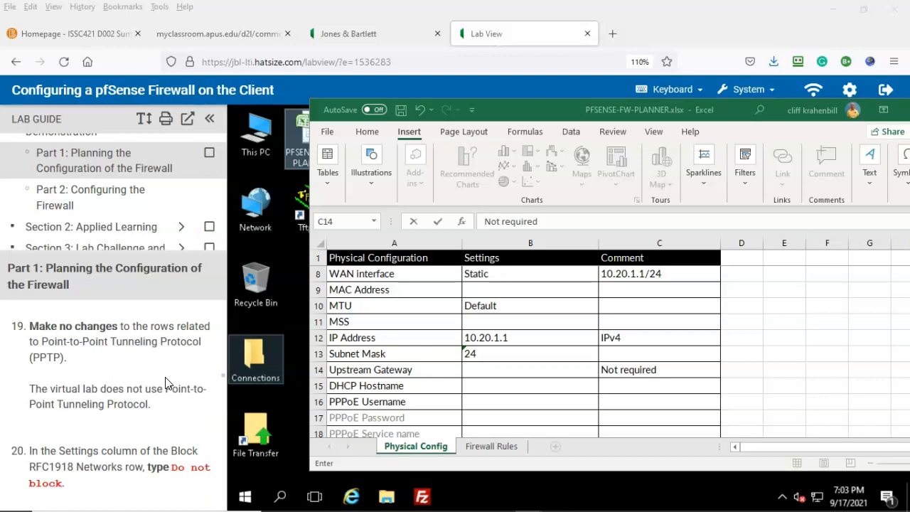
{"action": "scroll", "coordinate": [164, 382], "scroll_direction": "down", "scroll_amount": 1}
{"action": "left_click", "coordinate": [151, 402]}
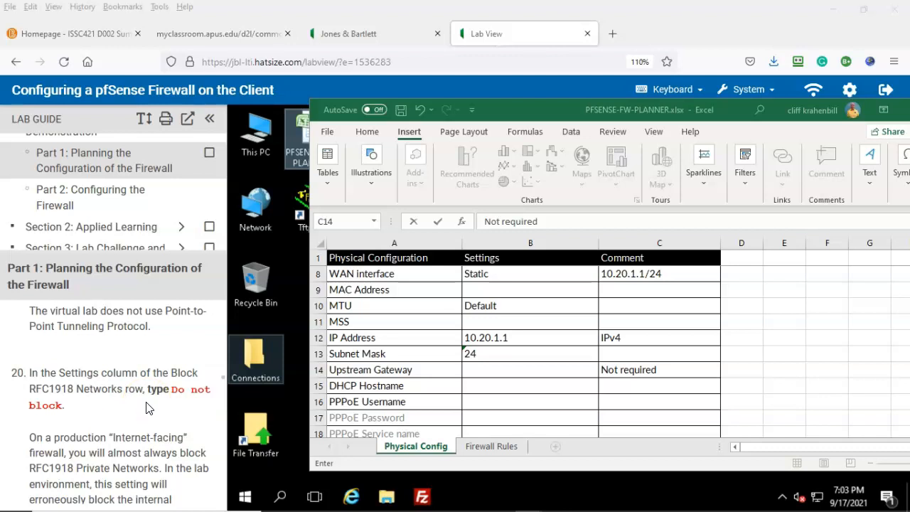
{"action": "scroll", "coordinate": [399, 363], "scroll_direction": "down", "scroll_amount": 5}
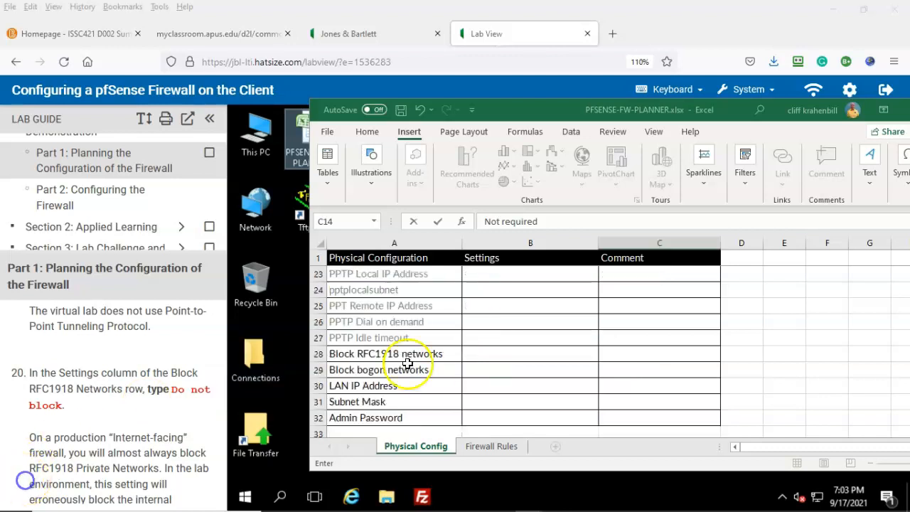
Comment both Block RFC1918 networks and Block bogon networks as 'Do not block'
{"action": "left_click", "coordinate": [319, 354]}
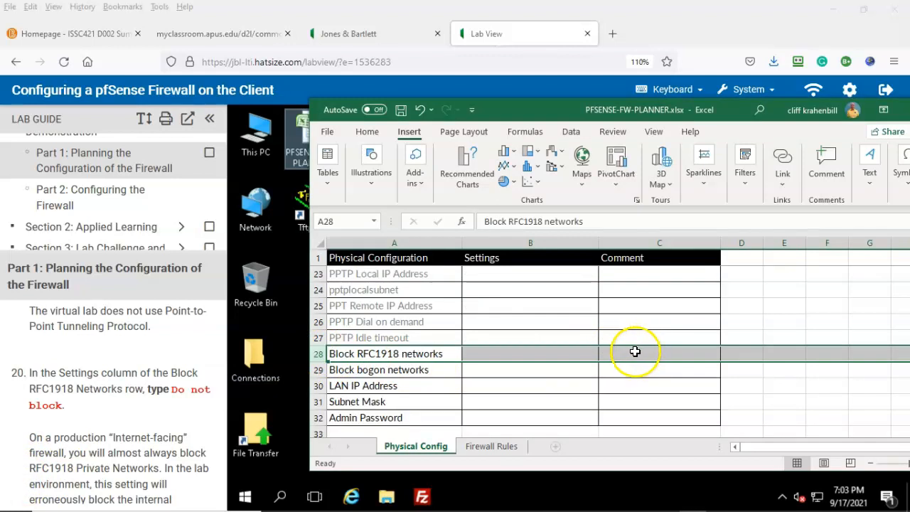
{"action": "double_click", "coordinate": [632, 352]}
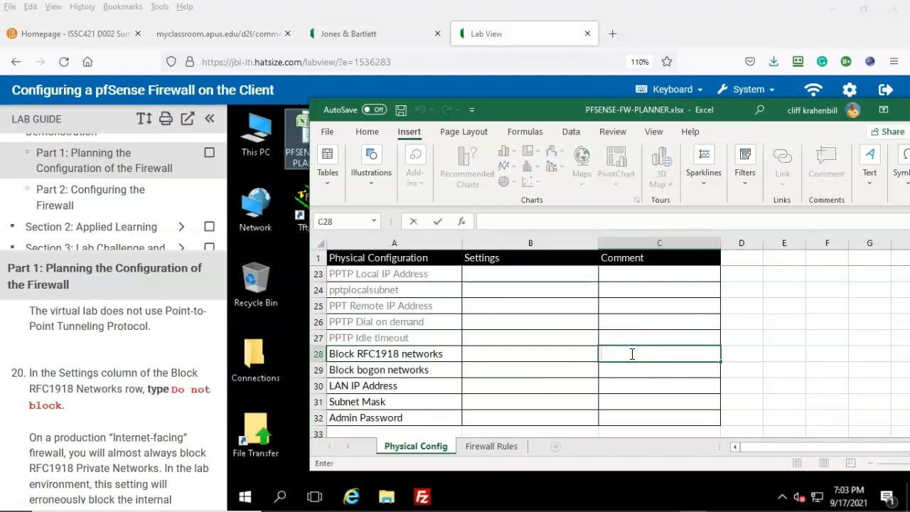
{"action": "type", "text": "Do not block"}
{"action": "scroll", "coordinate": [142, 423], "scroll_direction": "down", "scroll_amount": 3}
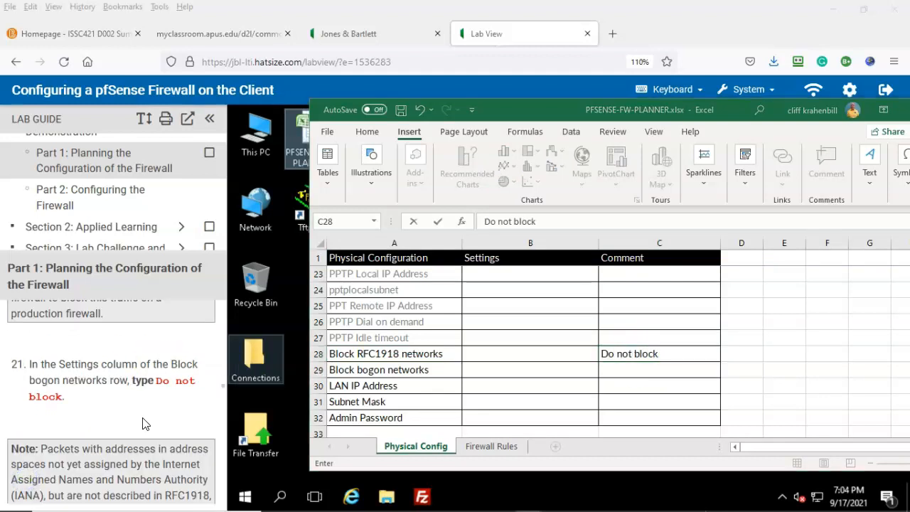
{"action": "left_click", "coordinate": [612, 371]}
{"action": "type", "text": "Do not block"}
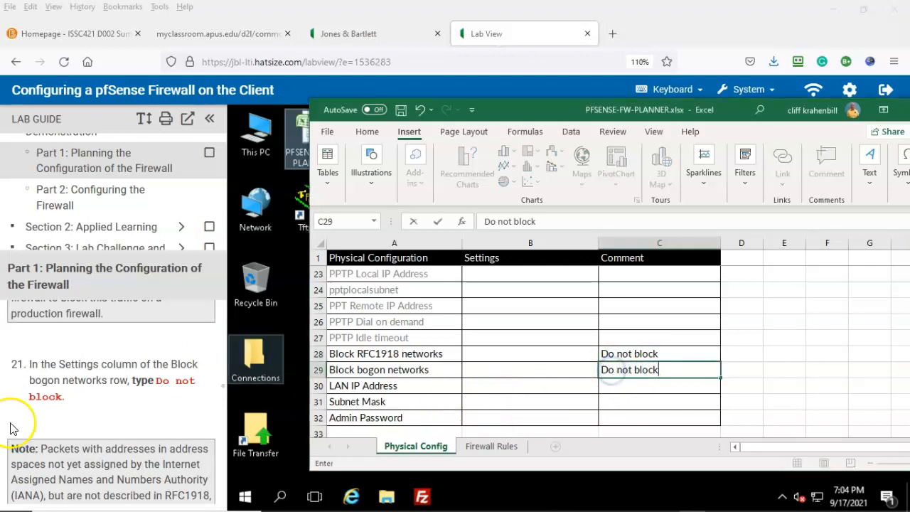
{"action": "scroll", "coordinate": [11, 428], "scroll_direction": "down", "scroll_amount": 3}
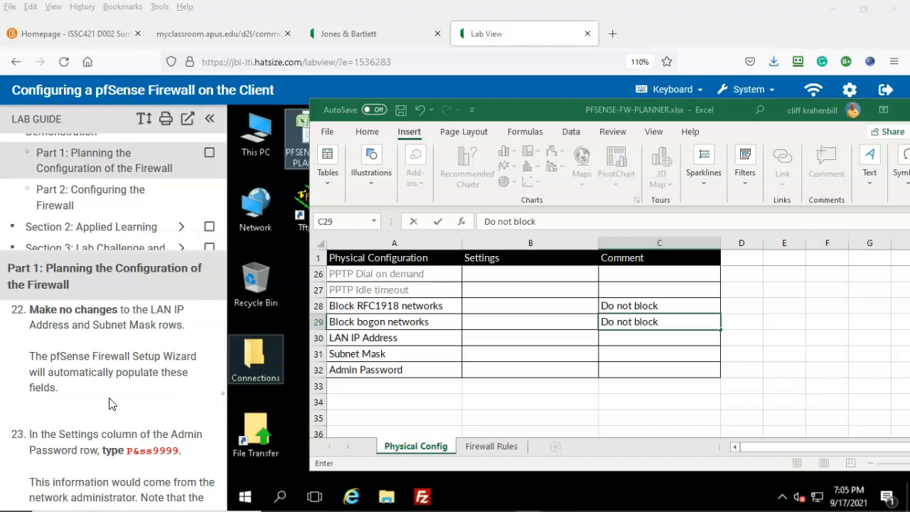
{"action": "scroll", "coordinate": [110, 404], "scroll_direction": "down", "scroll_amount": 2}
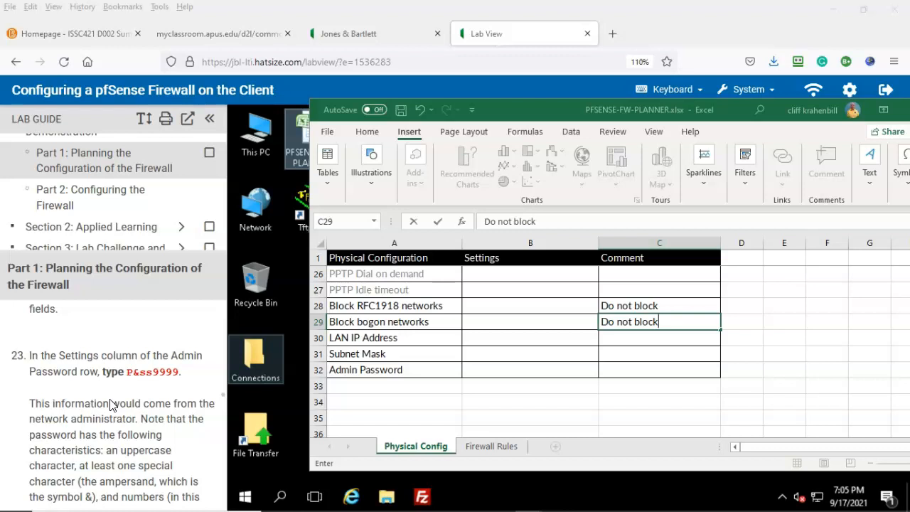
Type the admin password into the Admin Password row's cell
{"action": "left_click", "coordinate": [155, 371]}
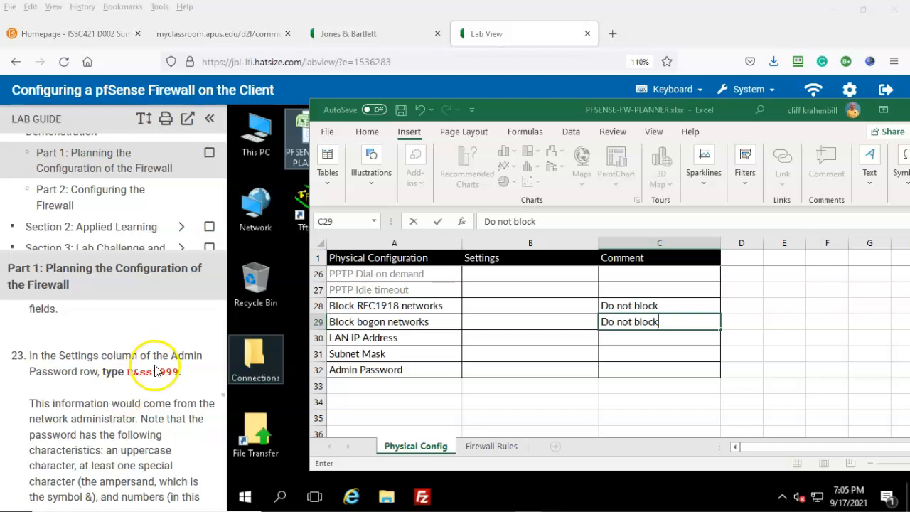
{"action": "double_click", "coordinate": [622, 371]}
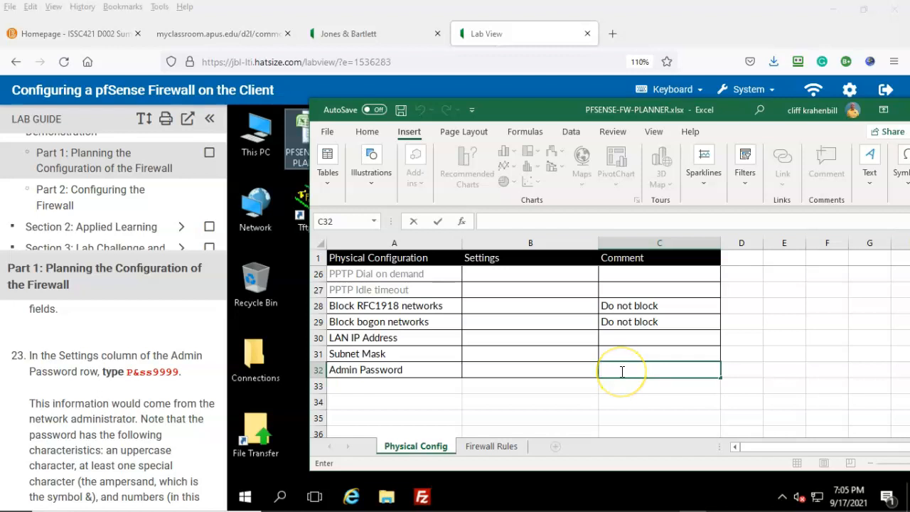
{"action": "type", "text": "P&ss99"}
{"action": "type", "text": "9"}
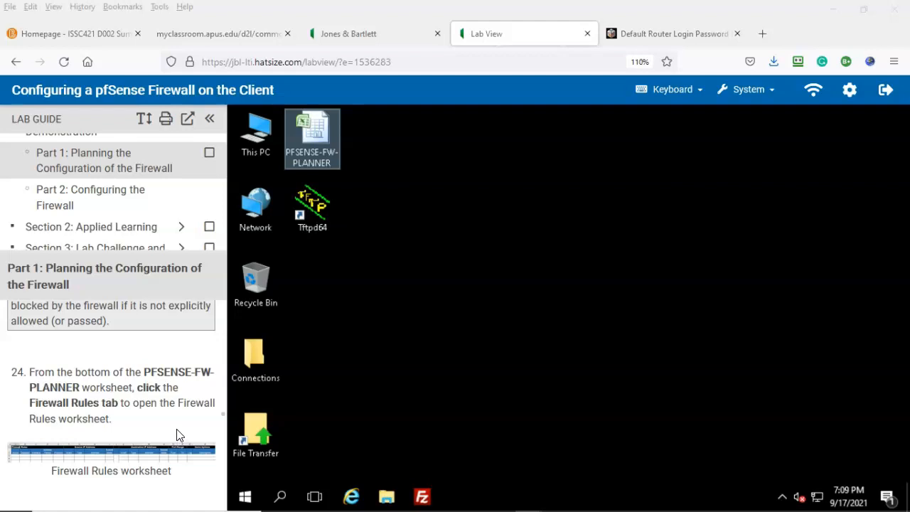
Switch to the Firewall Rules sheet and scroll through its empty rule rows
{"action": "left_click", "coordinate": [26, 481]}
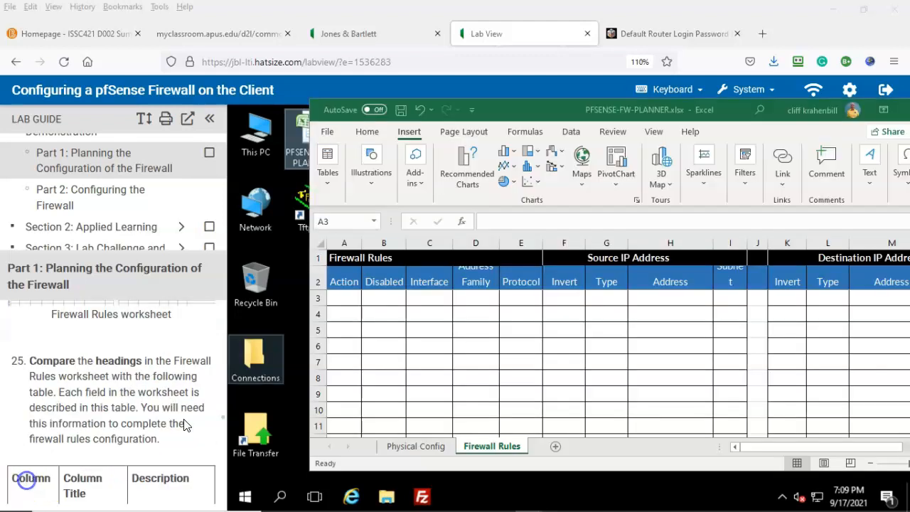
{"action": "left_click", "coordinate": [180, 420]}
{"action": "left_click", "coordinate": [195, 407]}
{"action": "scroll", "coordinate": [192, 407], "scroll_direction": "down", "scroll_amount": 10}
{"action": "scroll", "coordinate": [186, 409], "scroll_direction": "down", "scroll_amount": 10}
{"action": "scroll", "coordinate": [183, 409], "scroll_direction": "down", "scroll_amount": 10}
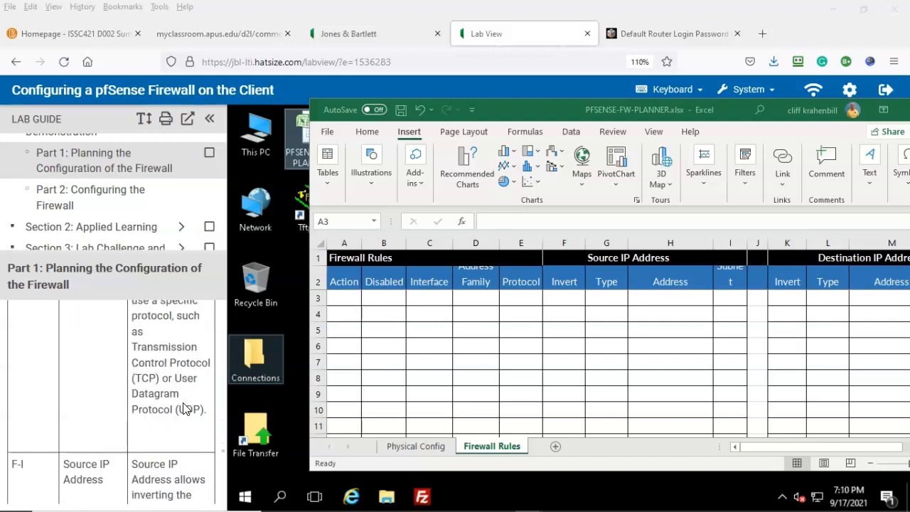
{"action": "scroll", "coordinate": [183, 407], "scroll_direction": "down", "scroll_amount": 3}
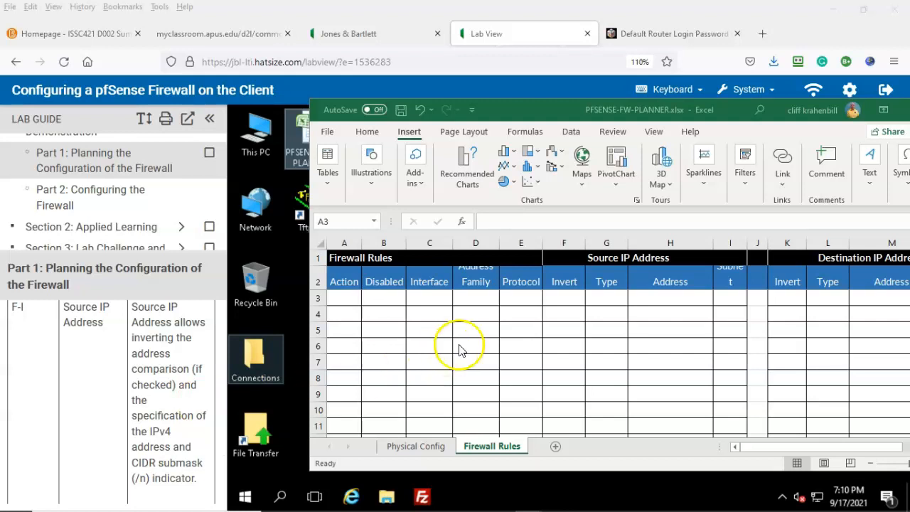
{"action": "scroll", "coordinate": [110, 377], "scroll_direction": "down", "scroll_amount": 10}
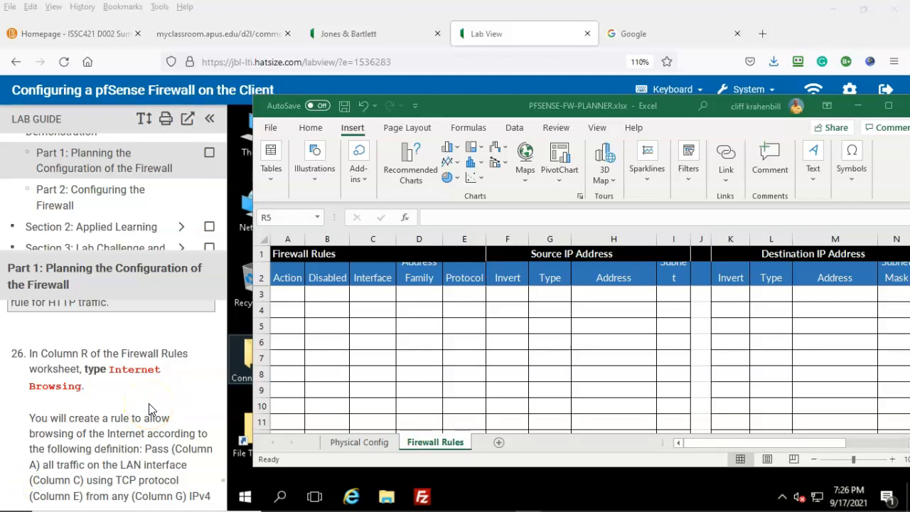
Select the 'Internet Browsing' description cell of the first rule row
{"action": "left_click_drag", "start_coordinate": [760, 440], "coordinate": [847, 436]}
{"action": "left_click_drag", "start_coordinate": [725, 441], "coordinate": [855, 439]}
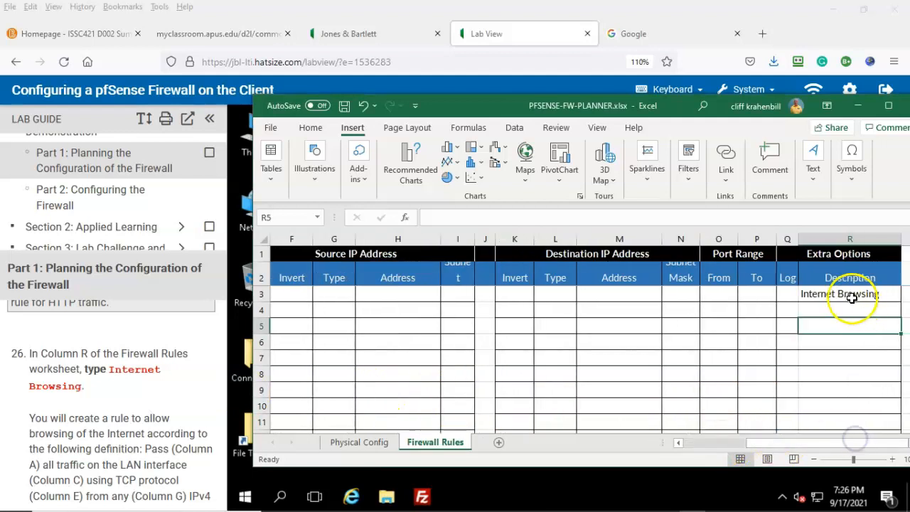
{"action": "left_click", "coordinate": [850, 296]}
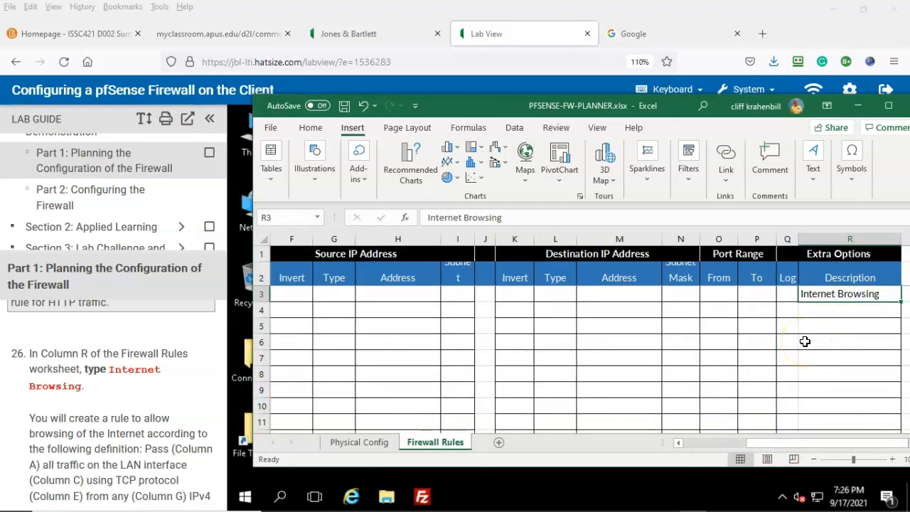
{"action": "left_click_drag", "start_coordinate": [772, 440], "coordinate": [701, 443]}
{"action": "scroll", "coordinate": [164, 426], "scroll_direction": "down", "scroll_amount": 4}
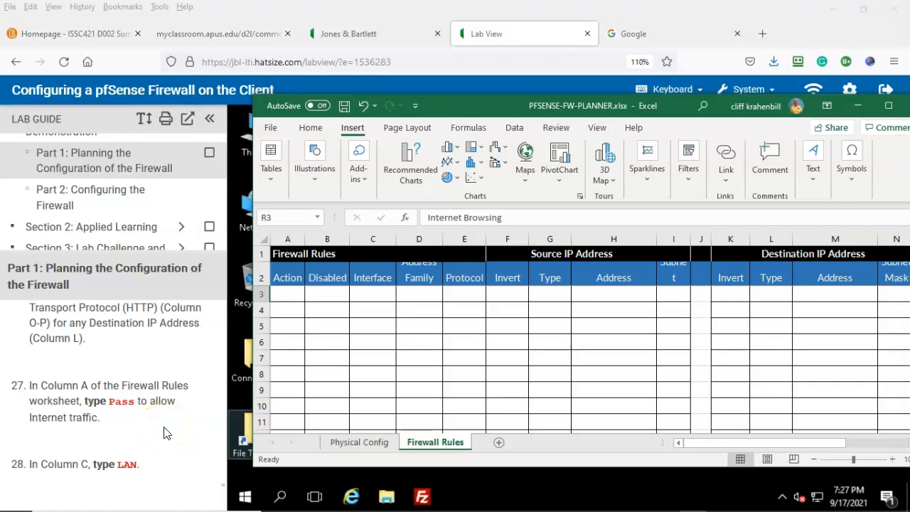
Enter Pass, LAN, IPv4 and TCP in cells A3, C3, D3 and E3
{"action": "left_click", "coordinate": [286, 294]}
{"action": "type", "text": "Pass"}
{"action": "scroll", "coordinate": [90, 383], "scroll_direction": "down", "scroll_amount": 2}
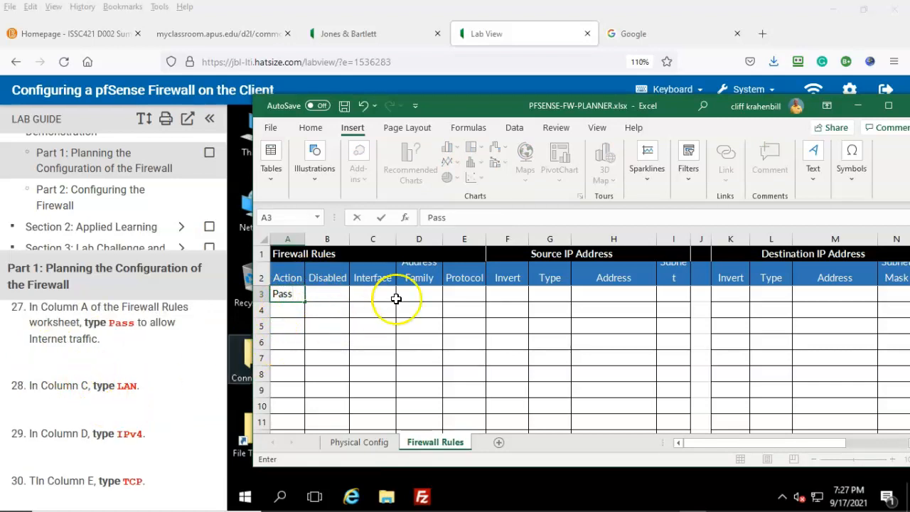
{"action": "left_click", "coordinate": [372, 293]}
{"action": "type", "text": "LAN"}
{"action": "left_click", "coordinate": [142, 391]}
{"action": "scroll", "coordinate": [142, 390], "scroll_direction": "down", "scroll_amount": 2}
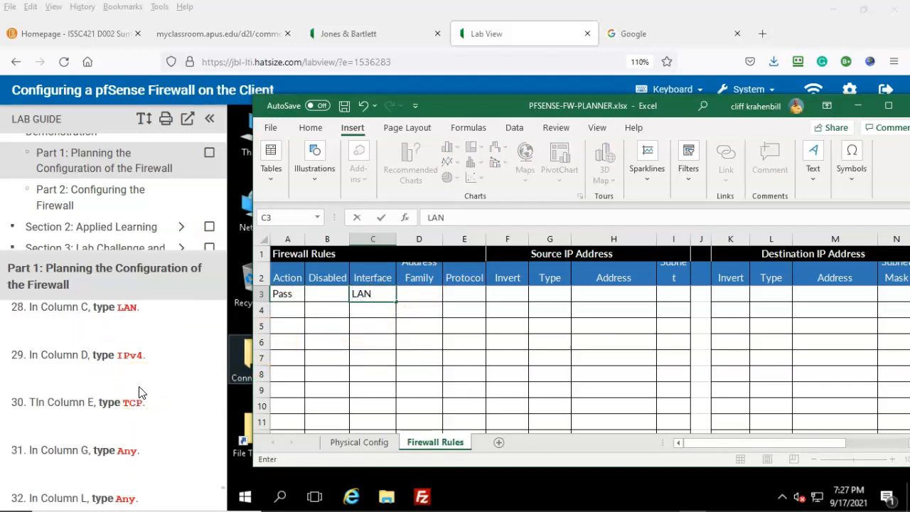
{"action": "left_click", "coordinate": [419, 294]}
{"action": "type", "text": "IPv4"}
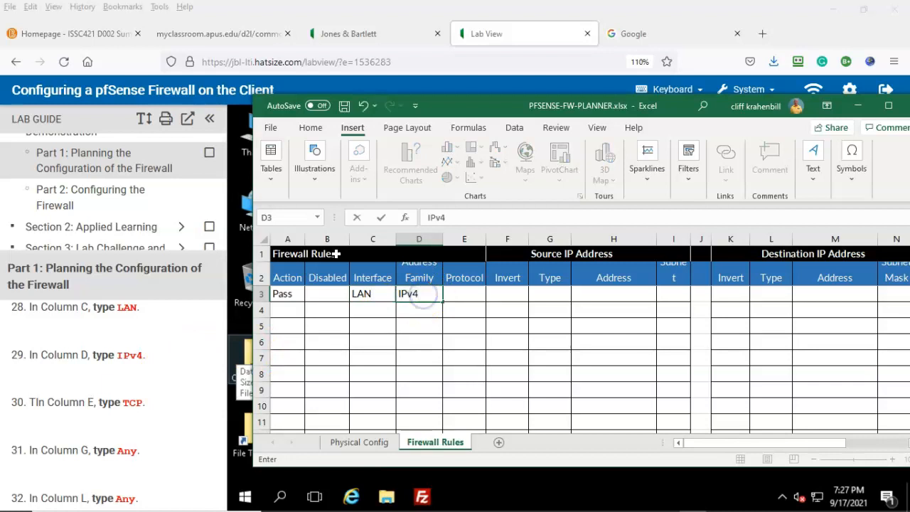
{"action": "left_click", "coordinate": [142, 388]}
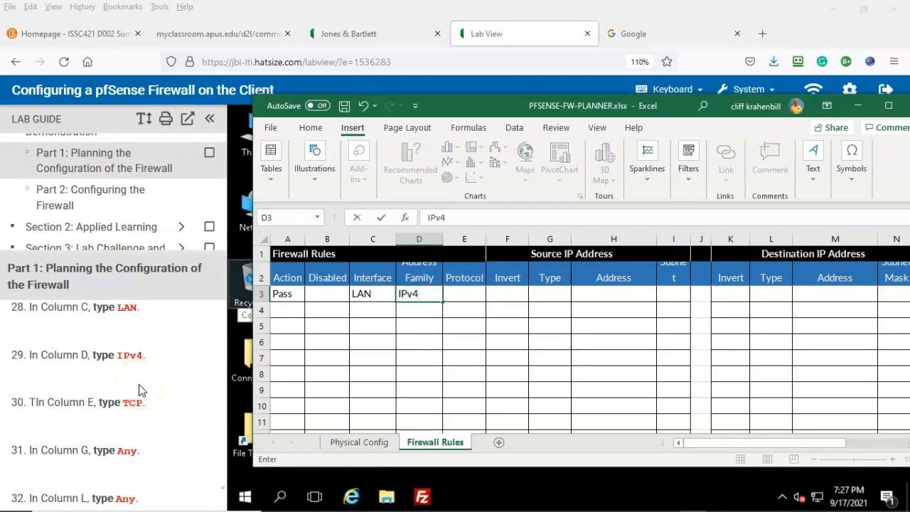
{"action": "left_click", "coordinate": [463, 293]}
{"action": "type", "text": "TCP"}
Set source and destination type to Any and both port range cells to HTTP
{"action": "scroll", "coordinate": [167, 390], "scroll_direction": "down", "scroll_amount": 1}
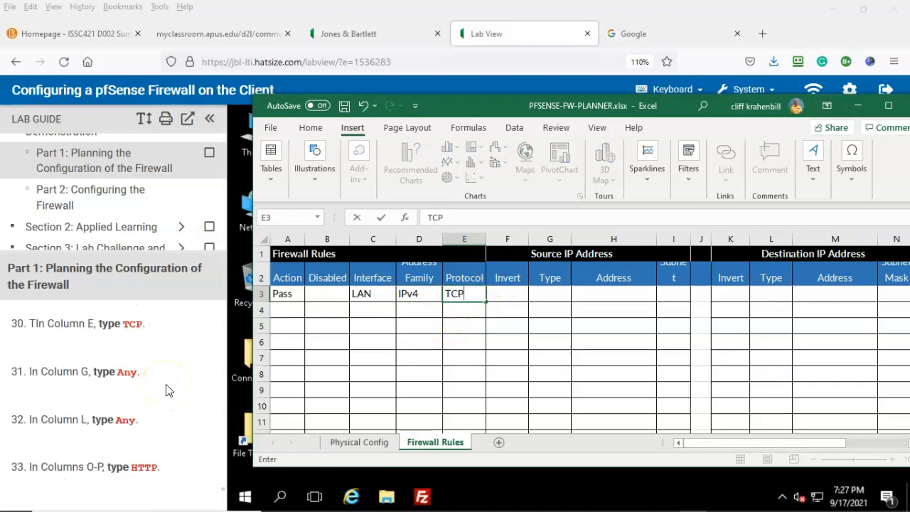
{"action": "left_click", "coordinate": [547, 292]}
{"action": "type", "text": "Any"}
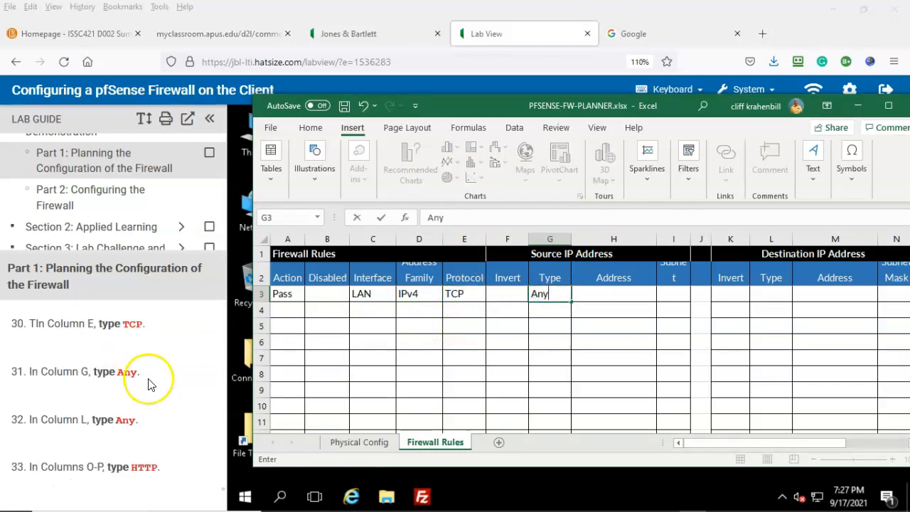
{"action": "left_click", "coordinate": [764, 293]}
{"action": "type", "text": "Any"}
{"action": "scroll", "coordinate": [131, 388], "scroll_direction": "down", "scroll_amount": 2}
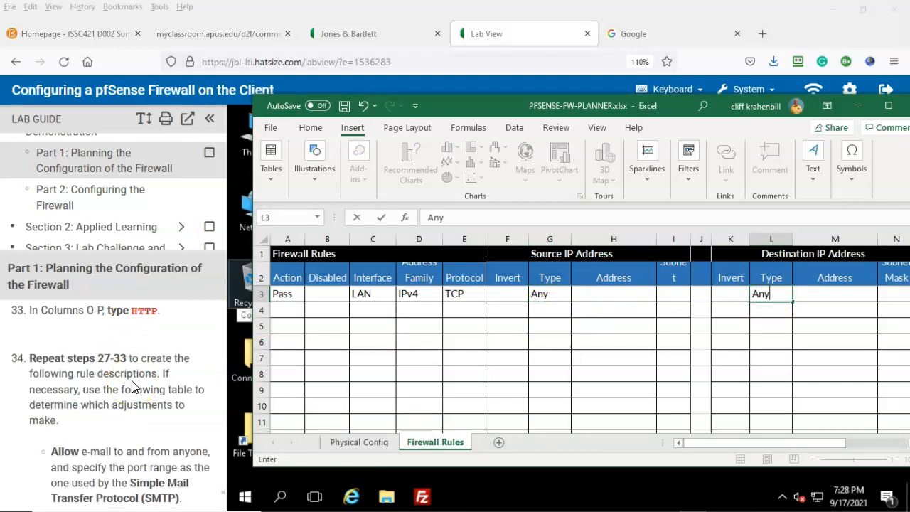
{"action": "left_click_drag", "start_coordinate": [740, 443], "coordinate": [813, 441]}
{"action": "left_click", "coordinate": [722, 293]}
{"action": "type", "text": "HTTP"}
{"action": "left_click", "coordinate": [754, 294]}
{"action": "type", "text": "HTTP"}
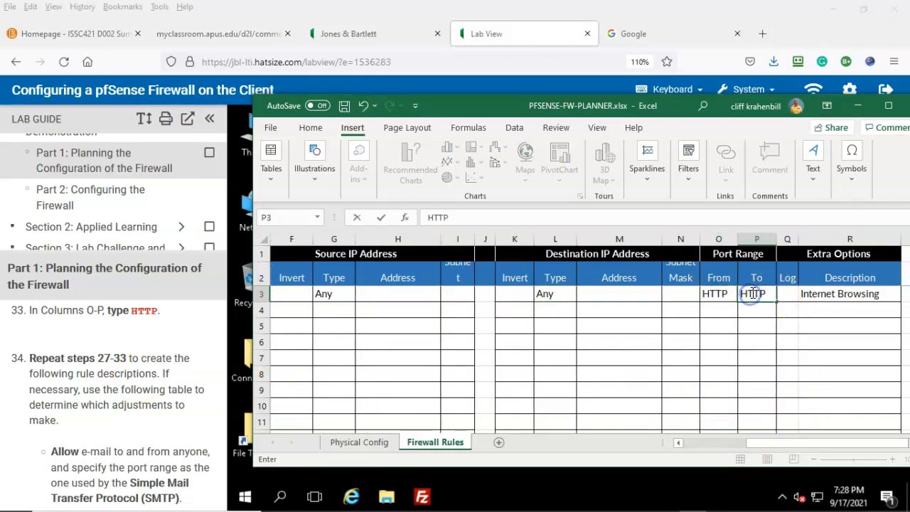
Read the remaining rules in the lab guide
{"action": "left_click", "coordinate": [164, 324]}
{"action": "left_click", "coordinate": [155, 327]}
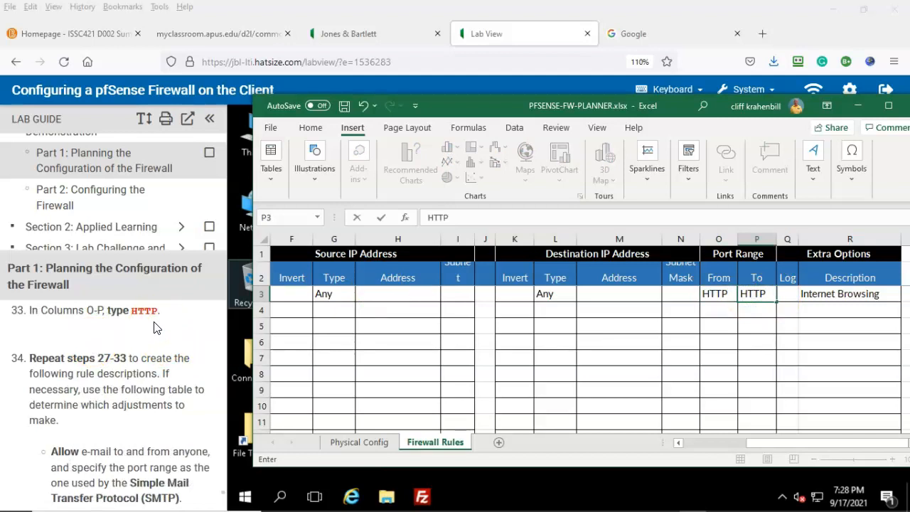
{"action": "scroll", "coordinate": [157, 327], "scroll_direction": "down", "scroll_amount": 1}
{"action": "left_click", "coordinate": [176, 342]}
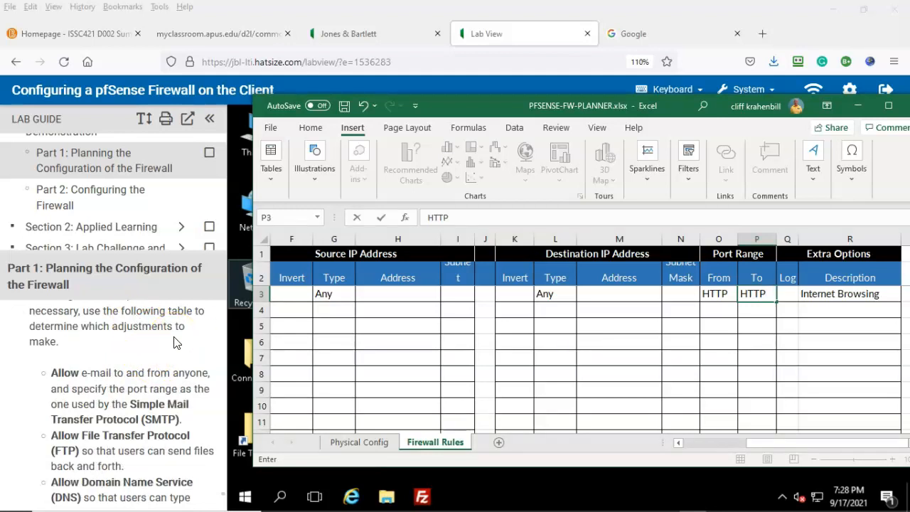
{"action": "scroll", "coordinate": [176, 342], "scroll_direction": "down", "scroll_amount": 1}
{"action": "left_click", "coordinate": [171, 390]}
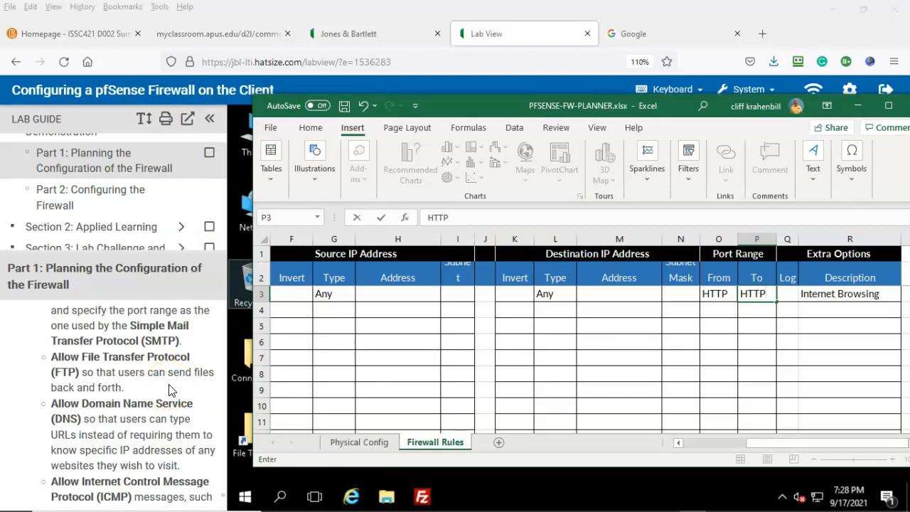
{"action": "left_click", "coordinate": [43, 441]}
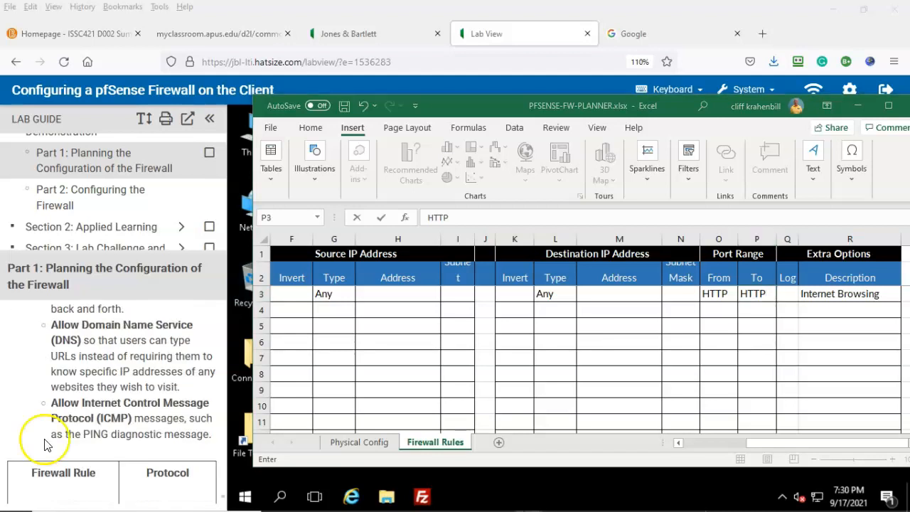
{"action": "left_click", "coordinate": [119, 390]}
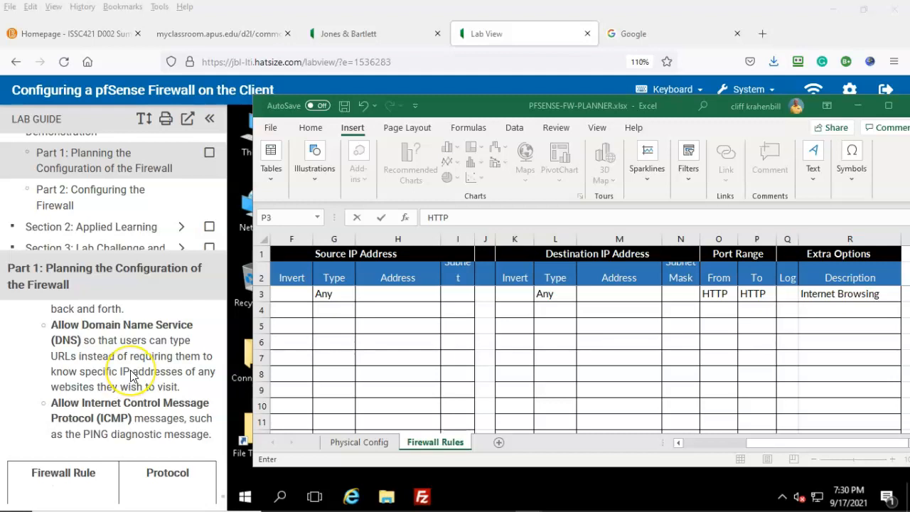
{"action": "scroll", "coordinate": [130, 376], "scroll_direction": "down", "scroll_amount": 2}
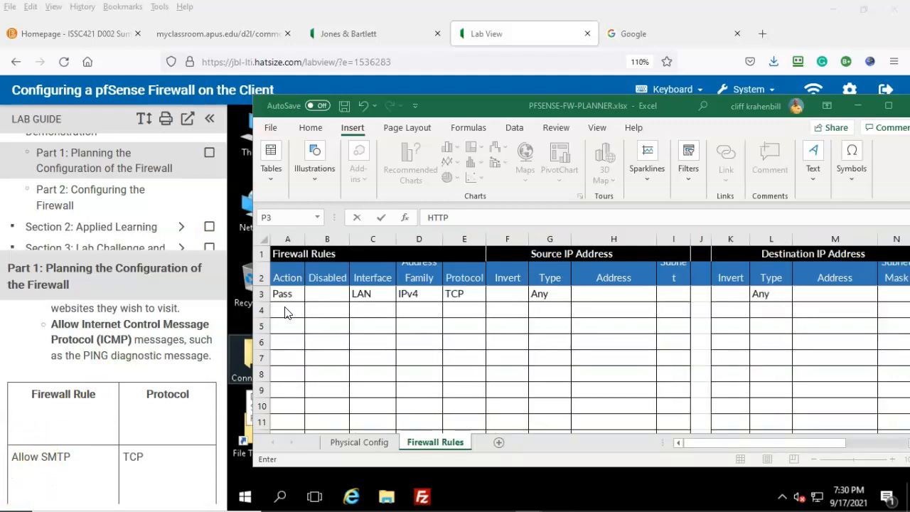
Enter Pass, LAN, IPv4 and TCP in cells A4, C4, D4 and E4
{"action": "left_click", "coordinate": [287, 312]}
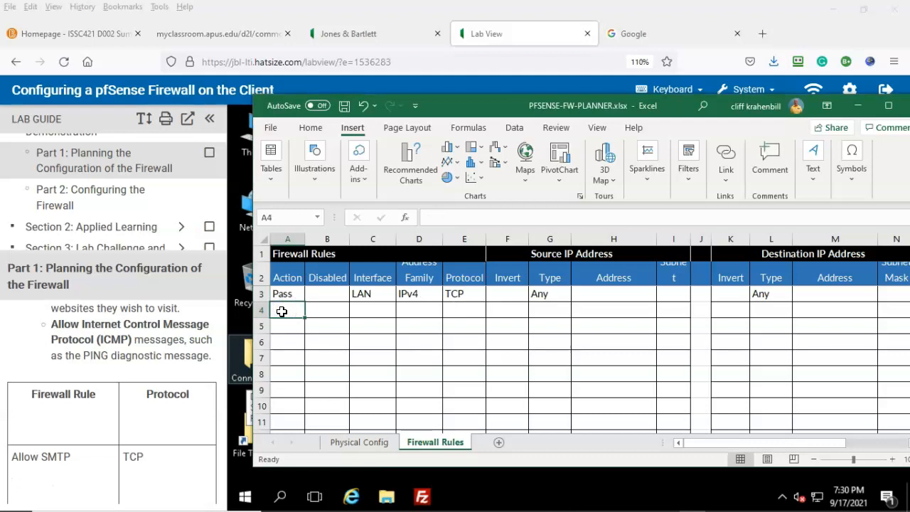
{"action": "type", "text": "Pass"}
{"action": "left_click", "coordinate": [373, 308]}
{"action": "double_click", "coordinate": [373, 310]}
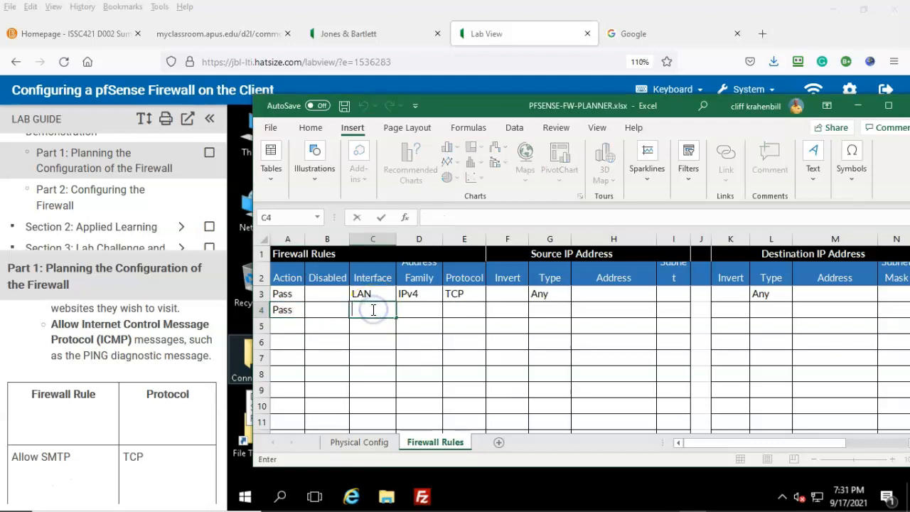
{"action": "type", "text": "LAN"}
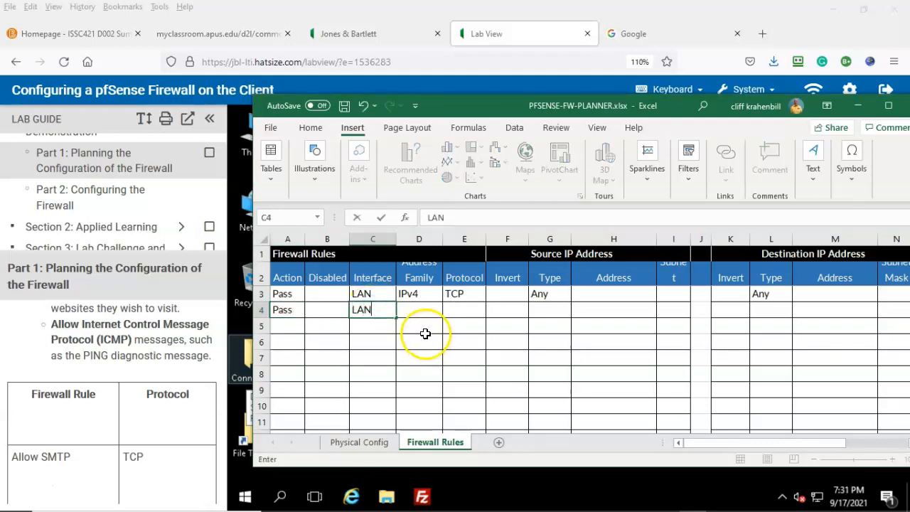
{"action": "left_click", "coordinate": [416, 305]}
{"action": "double_click", "coordinate": [415, 305]}
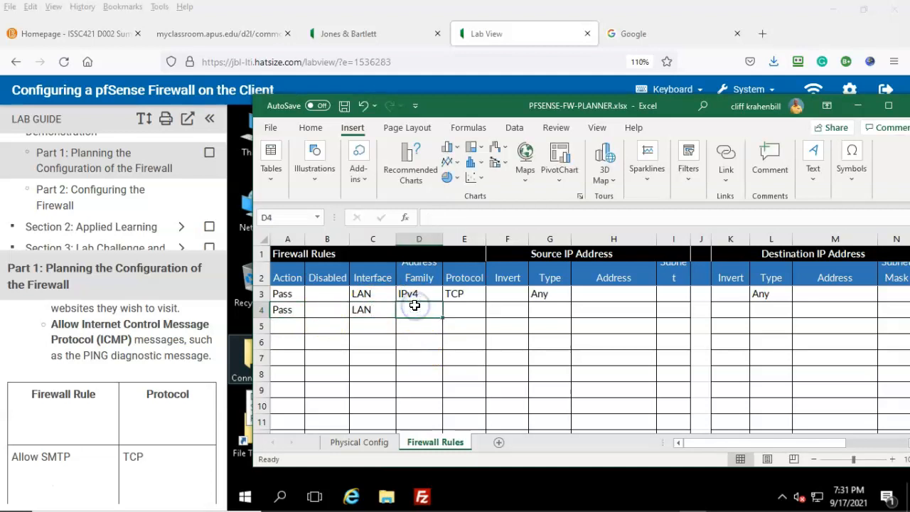
{"action": "type", "text": "IPv4"}
{"action": "left_click", "coordinate": [459, 311]}
{"action": "double_click", "coordinate": [462, 311]}
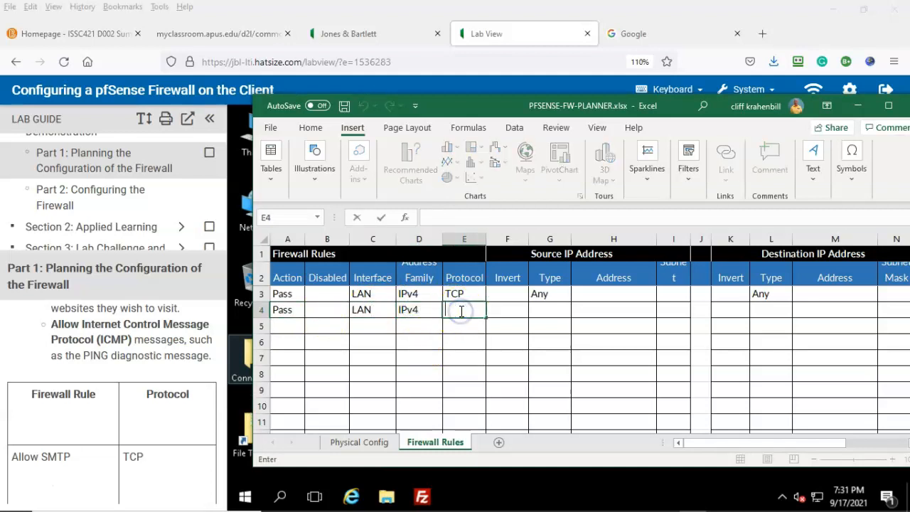
{"action": "type", "text": "TCP"}
Set source and destination to Any, ports to SMTP, and description 'Email access'
{"action": "double_click", "coordinate": [548, 310]}
{"action": "type", "text": "A"}
{"action": "left_click", "coordinate": [765, 310]}
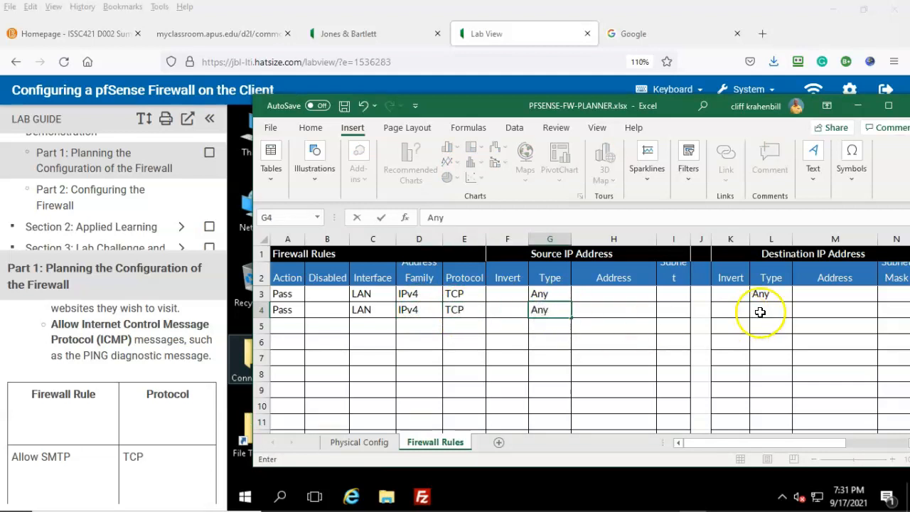
{"action": "double_click", "coordinate": [763, 311]}
{"action": "type", "text": "Any"}
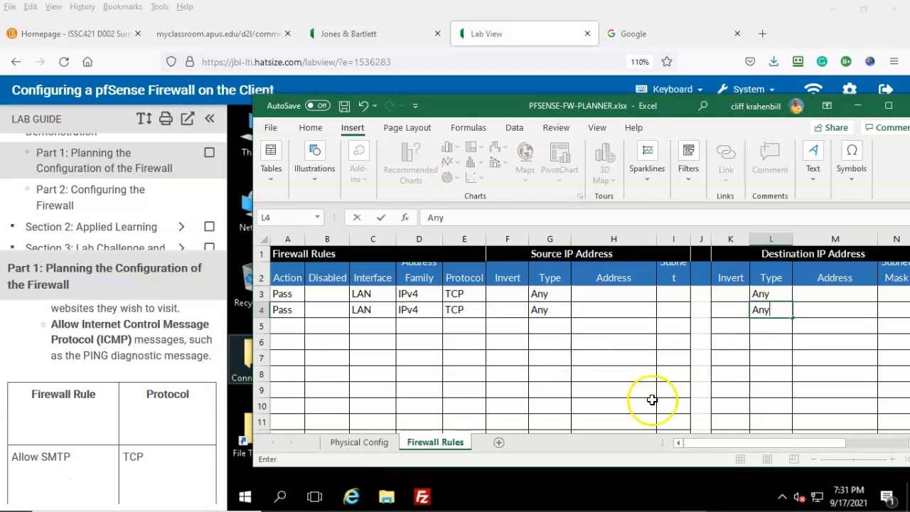
{"action": "left_click_drag", "start_coordinate": [740, 443], "coordinate": [797, 442]}
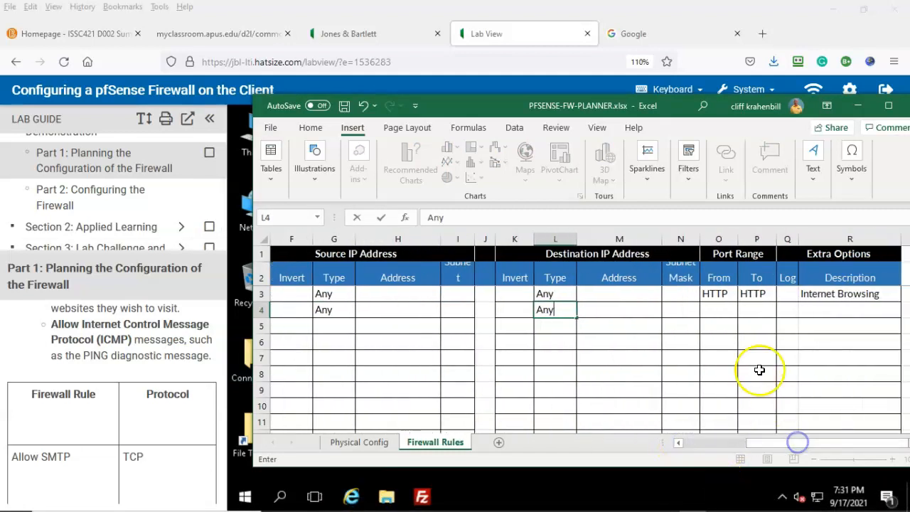
{"action": "left_click", "coordinate": [715, 309]}
{"action": "type", "text": "SMTP"}
{"action": "left_click", "coordinate": [766, 309]}
{"action": "type", "text": "SMTP"}
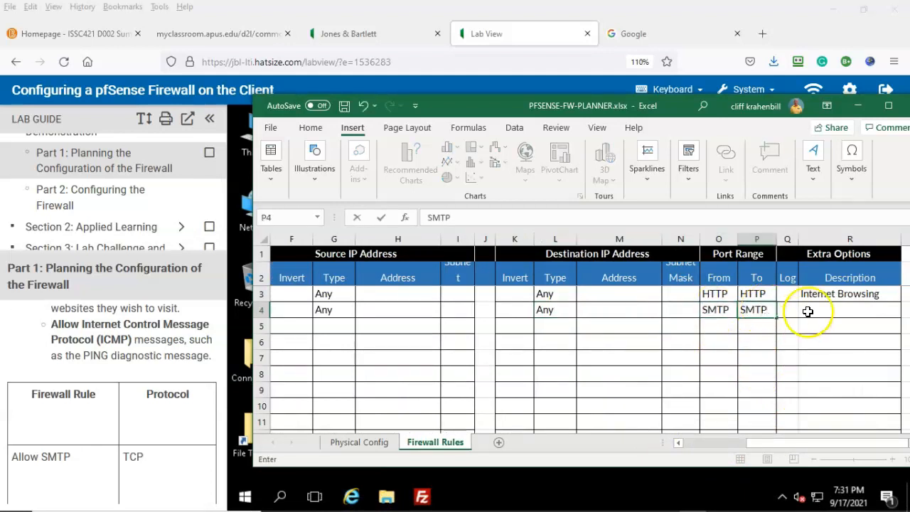
{"action": "left_click", "coordinate": [808, 310]}
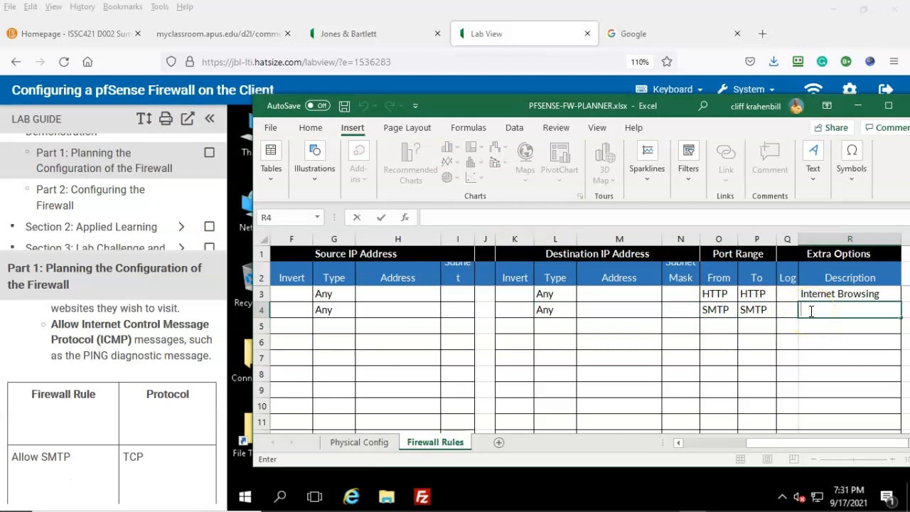
{"action": "type", "text": "Email access"}
{"action": "left_click_drag", "start_coordinate": [803, 444], "coordinate": [695, 463]}
Enter Pass, LAN, IPv4 and TCP in row 5, fixing the mistyped Pass
{"action": "left_click", "coordinate": [281, 327]}
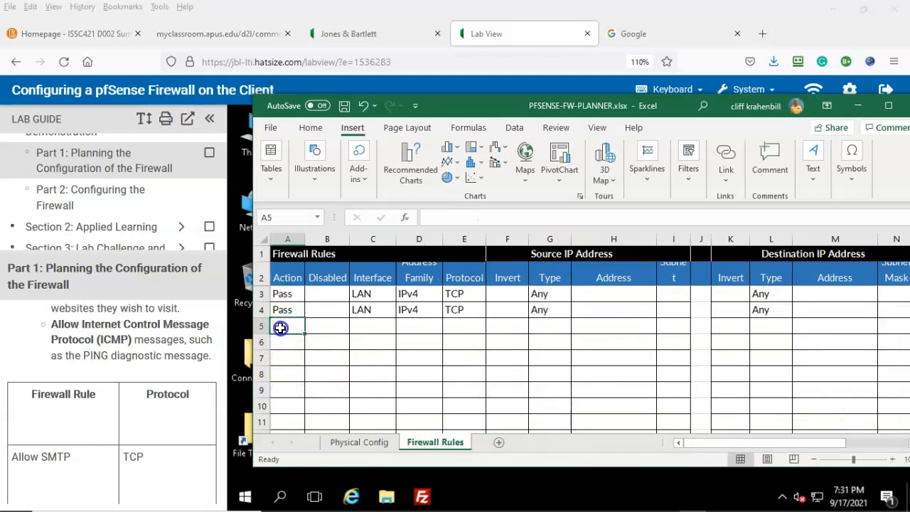
{"action": "type", "text": "PASs"}
{"action": "key", "text": "BackSpace"}
{"action": "key", "text": "BackSpace"}
{"action": "key", "text": "BackSpace"}
{"action": "type", "text": "ass"}
{"action": "left_click", "coordinate": [363, 324]}
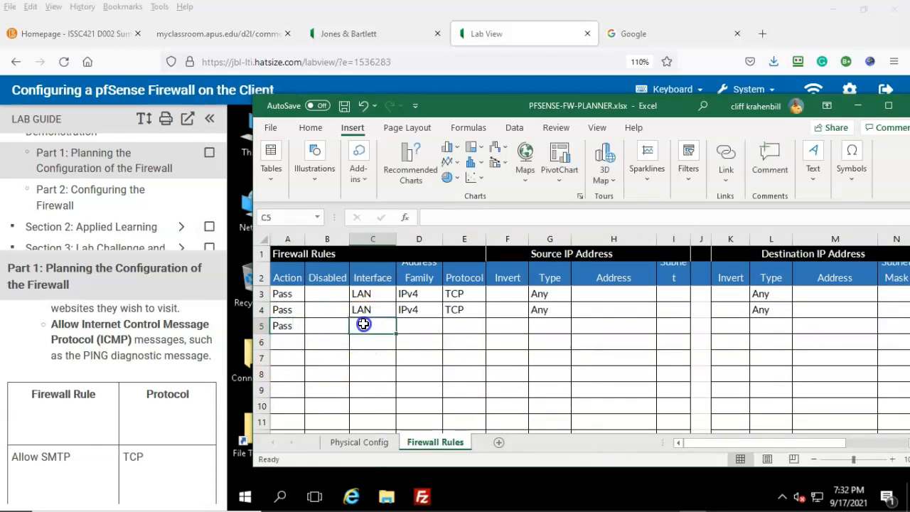
{"action": "type", "text": "LAN"}
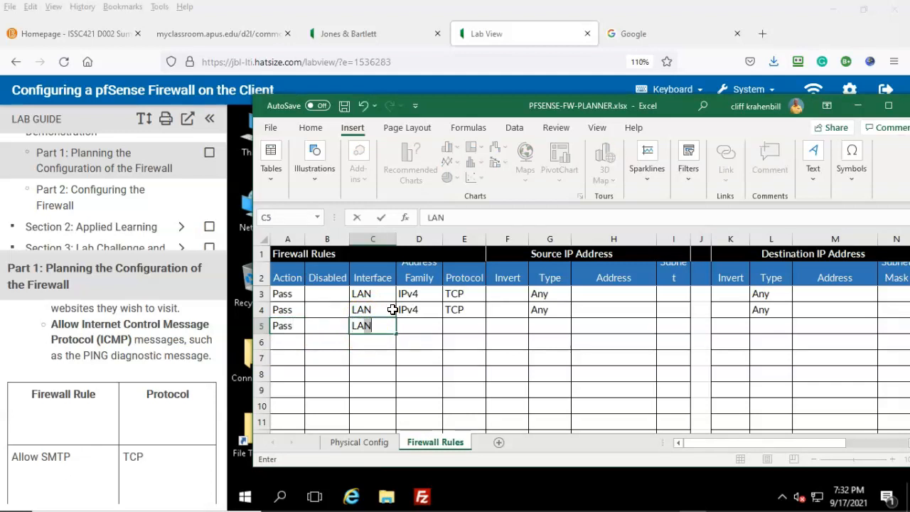
{"action": "left_click", "coordinate": [423, 325]}
{"action": "type", "text": "IPv4"}
{"action": "scroll", "coordinate": [139, 423], "scroll_direction": "down", "scroll_amount": 2}
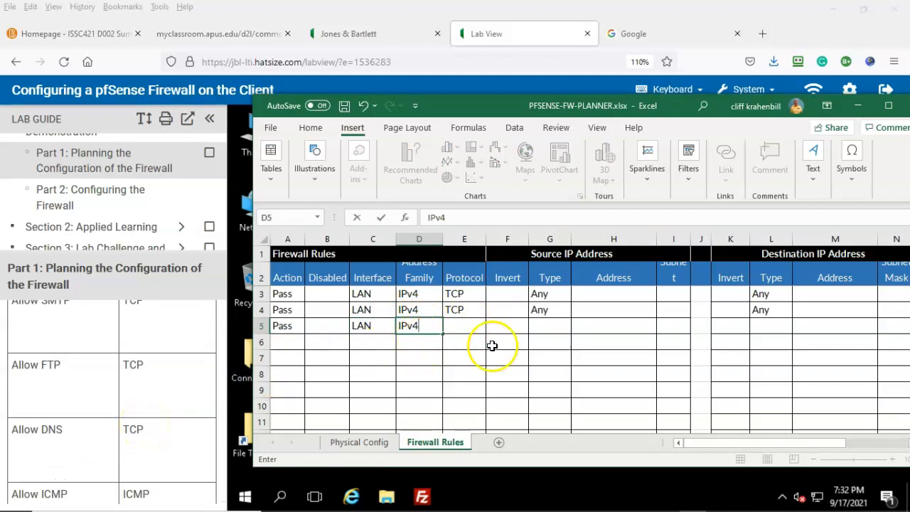
{"action": "left_click", "coordinate": [465, 325]}
{"action": "type", "text": "TCP"}
Set source and destination to Any, ports to FTP, and description 'File Transfer Protocol'
{"action": "double_click", "coordinate": [551, 326]}
{"action": "type", "text": "Any"}
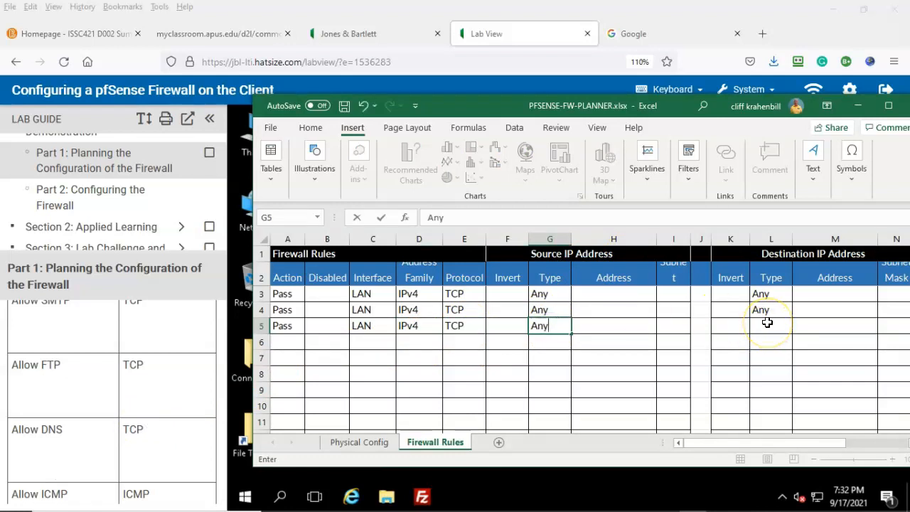
{"action": "left_click", "coordinate": [767, 323]}
{"action": "type", "text": "Any"}
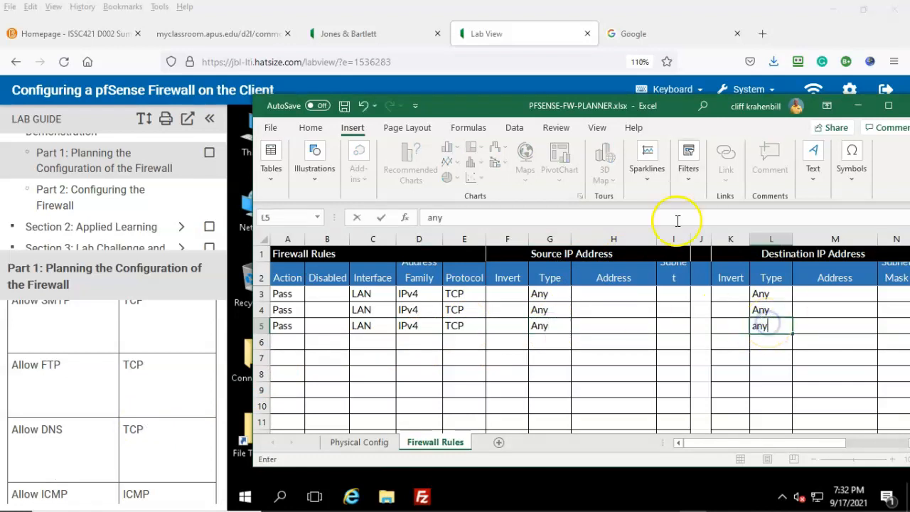
{"action": "left_click_drag", "start_coordinate": [751, 444], "coordinate": [800, 443]}
{"action": "double_click", "coordinate": [768, 325]}
{"action": "type", "text": "FTP"}
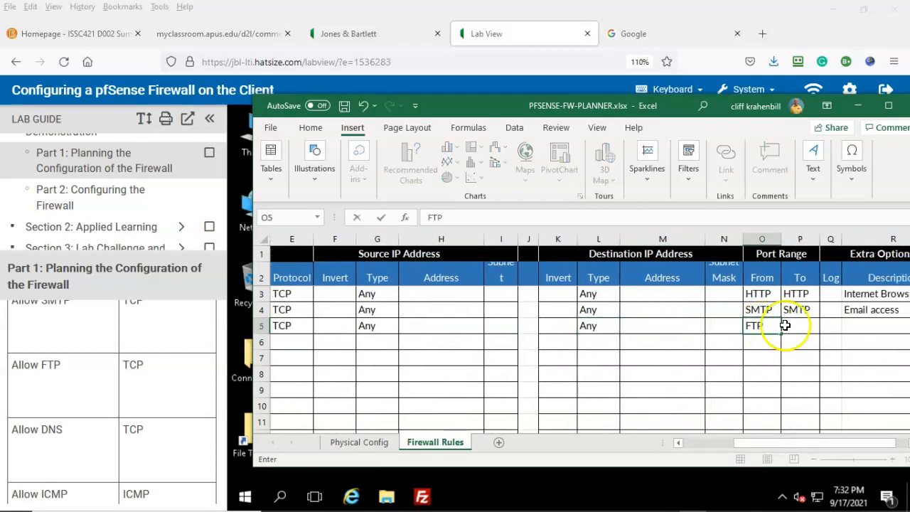
{"action": "left_click", "coordinate": [788, 325]}
{"action": "type", "text": "FTP"}
{"action": "double_click", "coordinate": [847, 323]}
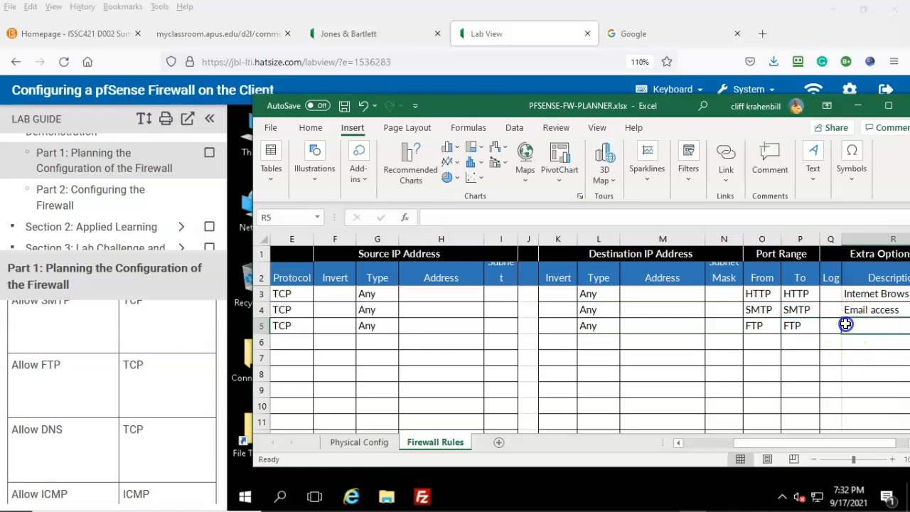
{"action": "type", "text": "File Transfer Protocol"}
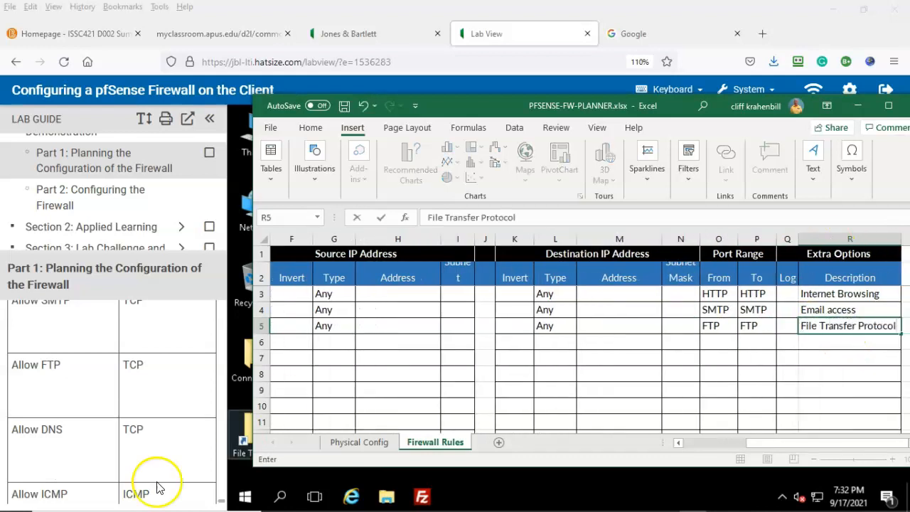
{"action": "scroll", "coordinate": [158, 488], "scroll_direction": "down", "scroll_amount": 2}
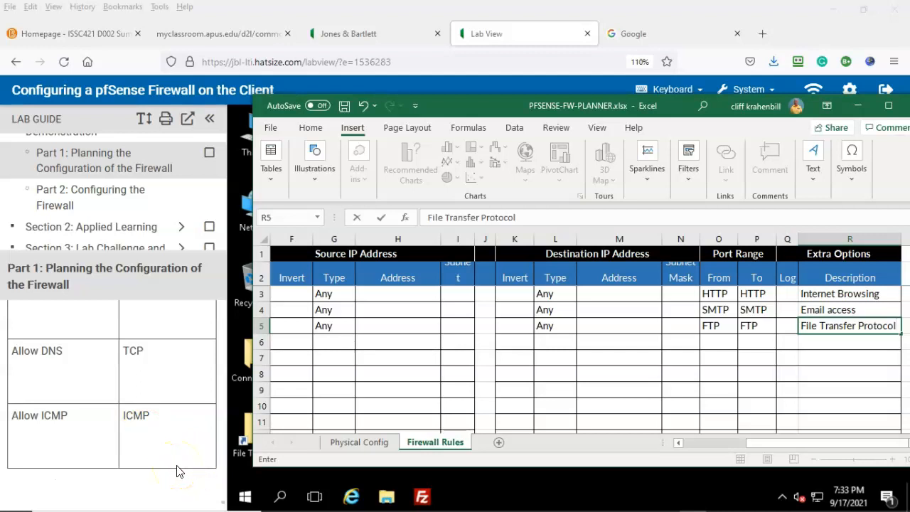
{"action": "left_click_drag", "start_coordinate": [767, 442], "coordinate": [688, 443]}
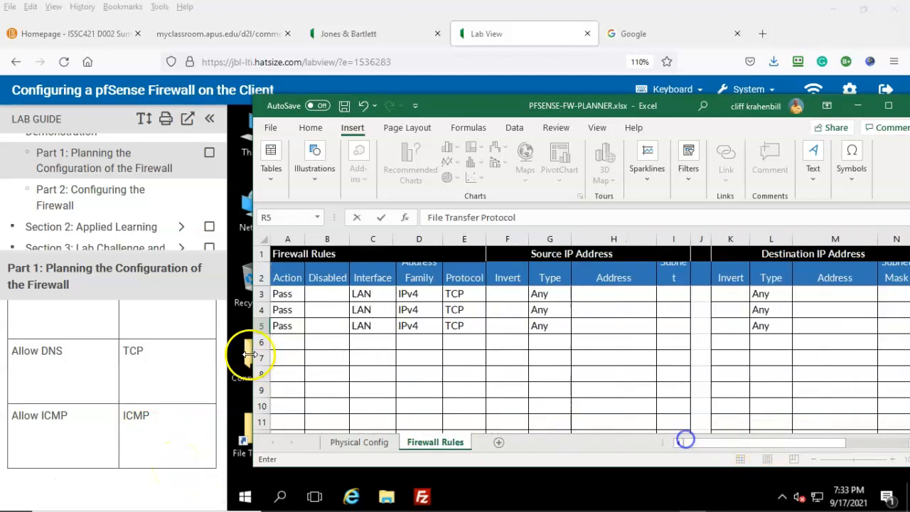
Enter PASS, LAN, IPV4 and TCP in cells A6, C6, D6 and E6
{"action": "left_click", "coordinate": [288, 341]}
{"action": "type", "text": "PASS"}
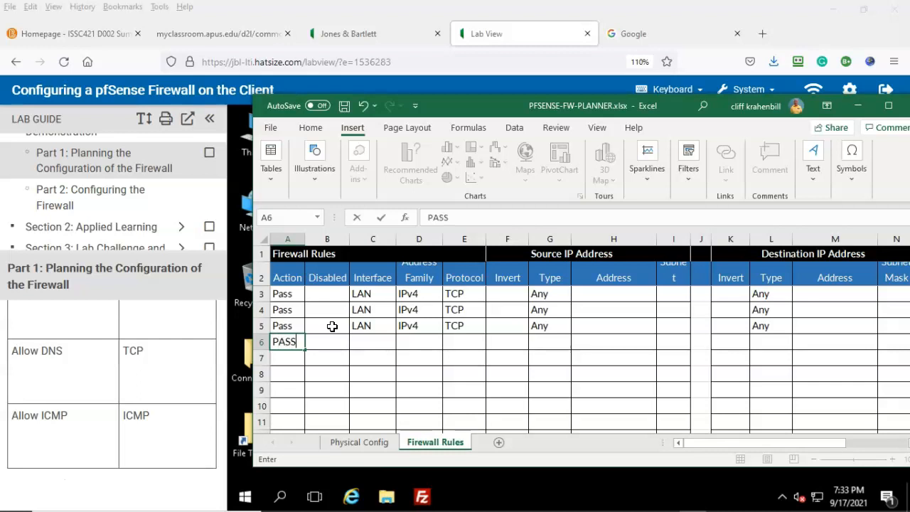
{"action": "left_click", "coordinate": [368, 341]}
{"action": "type", "text": "LAN"}
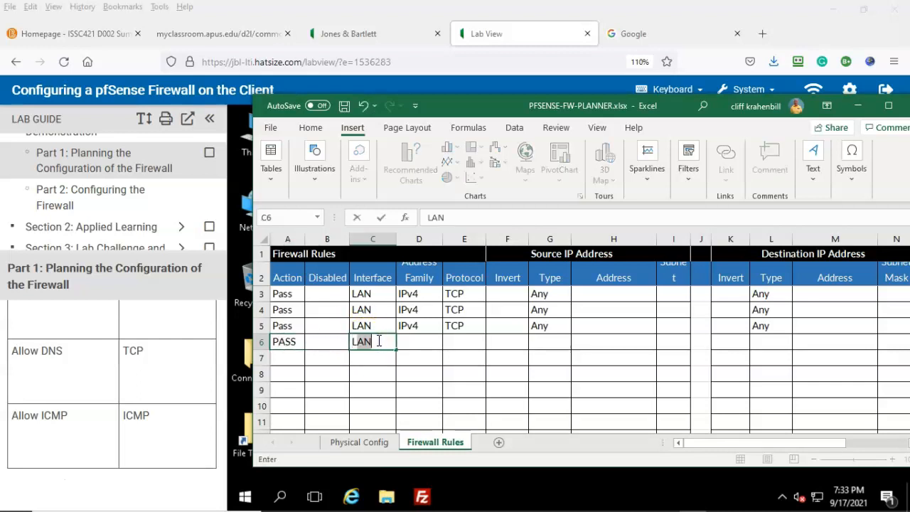
{"action": "left_click", "coordinate": [411, 342]}
{"action": "type", "text": "IPV4"}
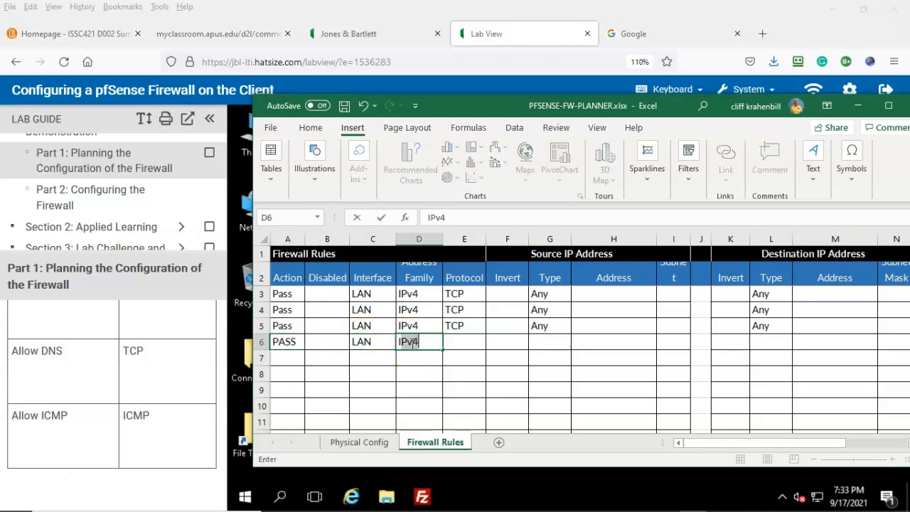
{"action": "left_click", "coordinate": [466, 340]}
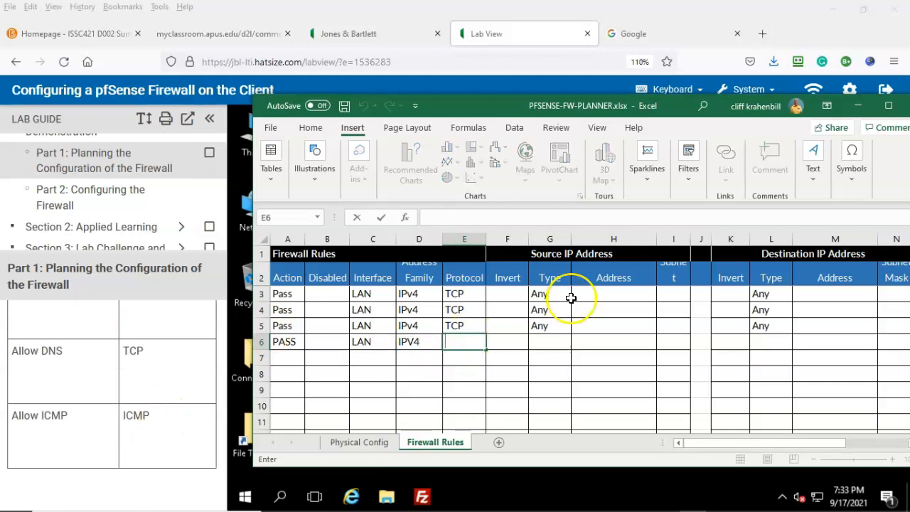
{"action": "type", "text": "TCP"}
Set source and destination to Any, both ports to DNS, and description DNS
{"action": "left_click", "coordinate": [548, 341]}
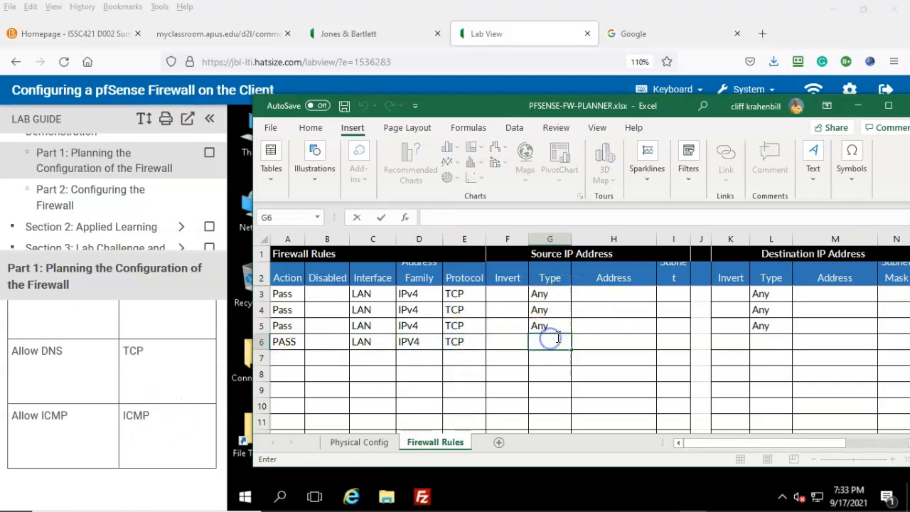
{"action": "type", "text": "Any"}
{"action": "left_click", "coordinate": [765, 342]}
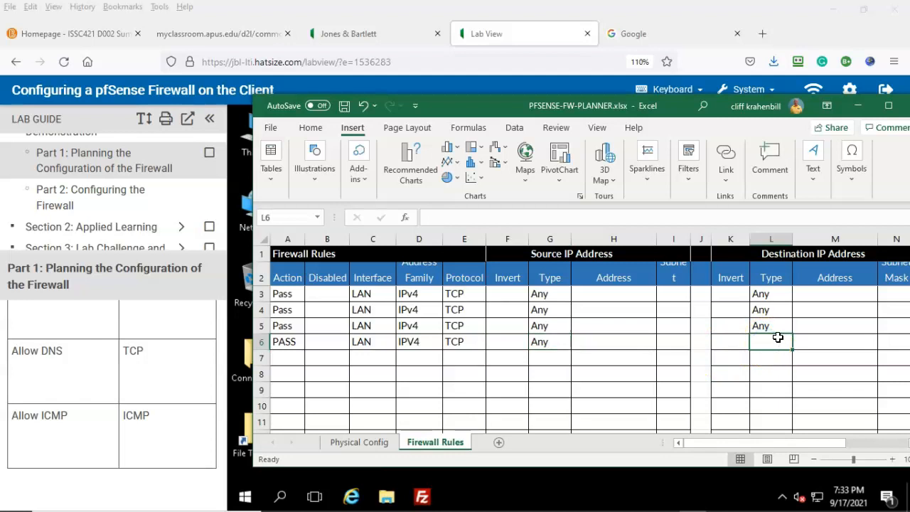
{"action": "type", "text": "Any"}
{"action": "left_click_drag", "start_coordinate": [761, 442], "coordinate": [813, 442]}
{"action": "left_click", "coordinate": [721, 342]}
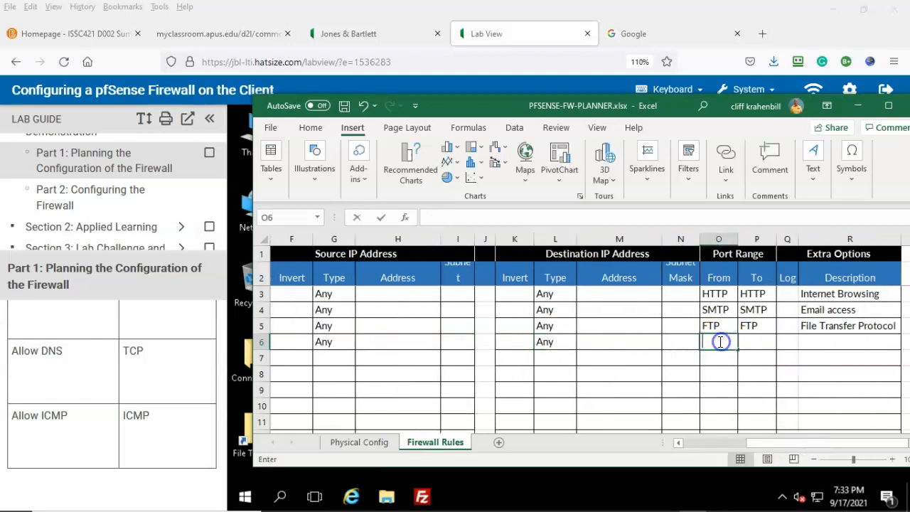
{"action": "type", "text": "DNS"}
{"action": "left_click", "coordinate": [759, 342]}
{"action": "type", "text": "DN"}
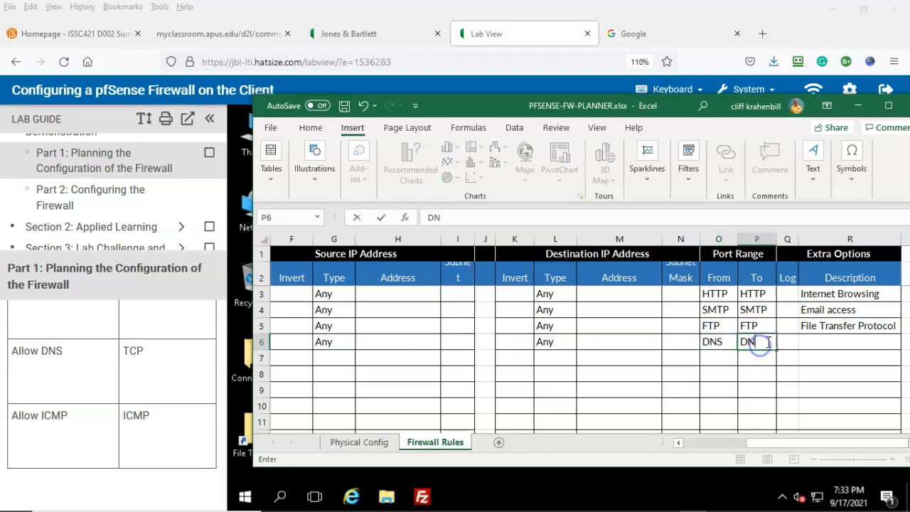
{"action": "type", "text": "S"}
{"action": "left_click", "coordinate": [814, 341]}
{"action": "type", "text": "DesNS"}
{"action": "left_click_drag", "start_coordinate": [775, 442], "coordinate": [640, 443]}
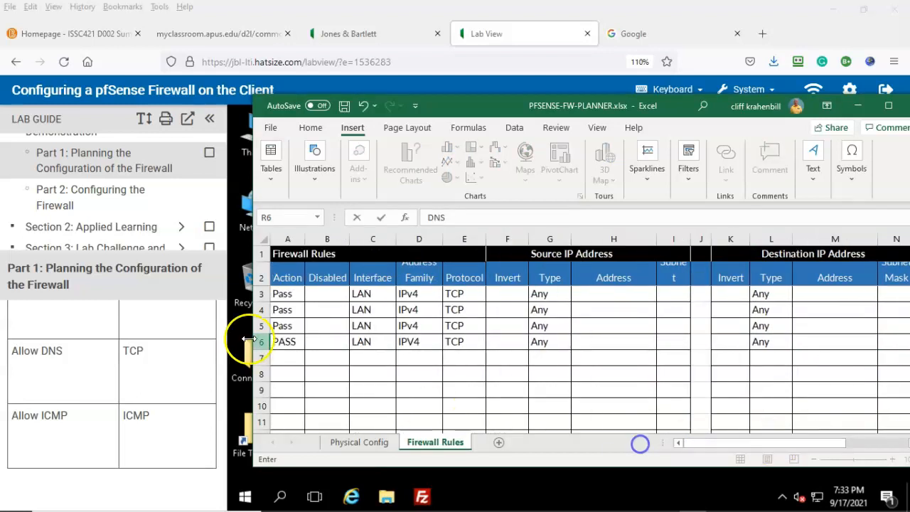
{"action": "left_click", "coordinate": [282, 358]}
Correct A6 to Pass and enter Pass, LAN and IPv4 in row 7
{"action": "type", "text": "Pass"}
{"action": "left_click", "coordinate": [287, 342]}
{"action": "type", "text": "Pass"}
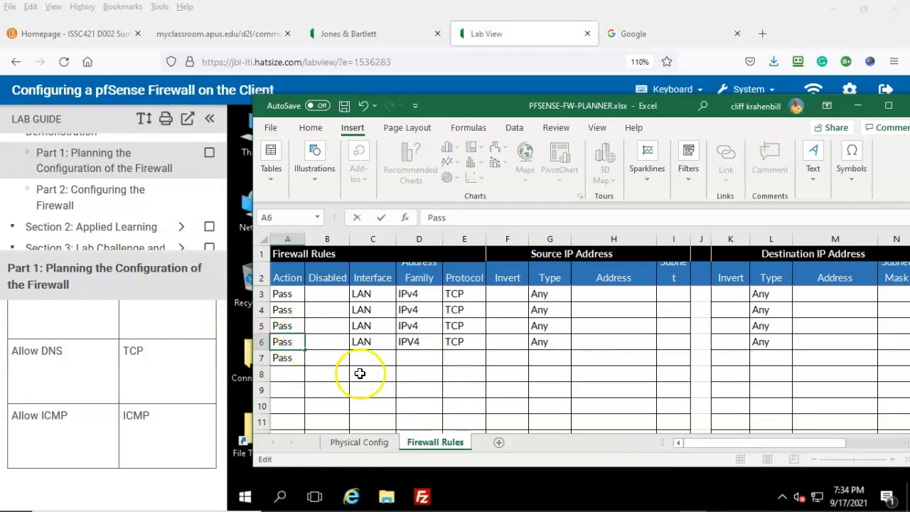
{"action": "left_click", "coordinate": [368, 358]}
{"action": "type", "text": "LAN"}
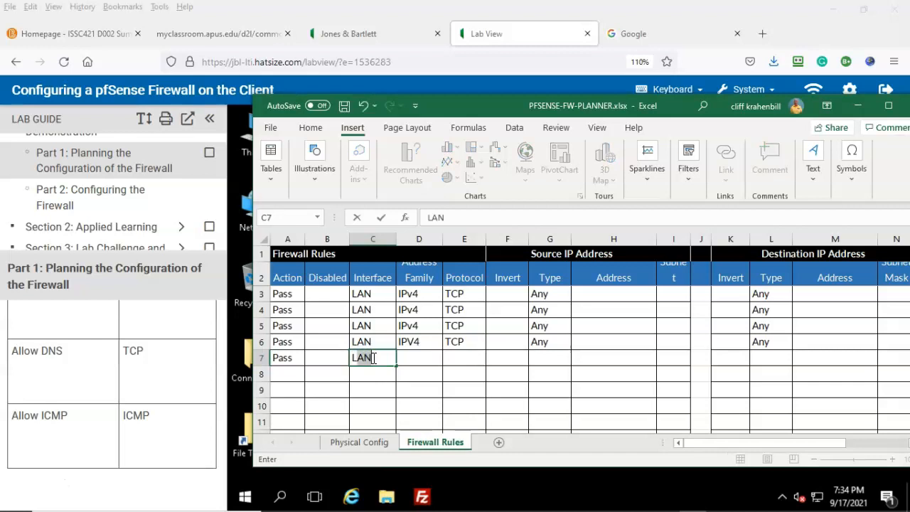
{"action": "left_click", "coordinate": [419, 356]}
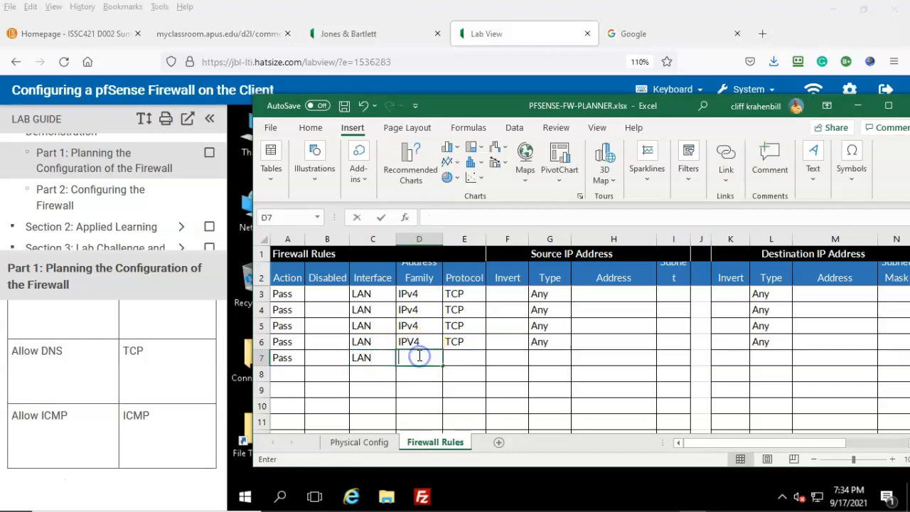
{"action": "type", "text": "IPv4"}
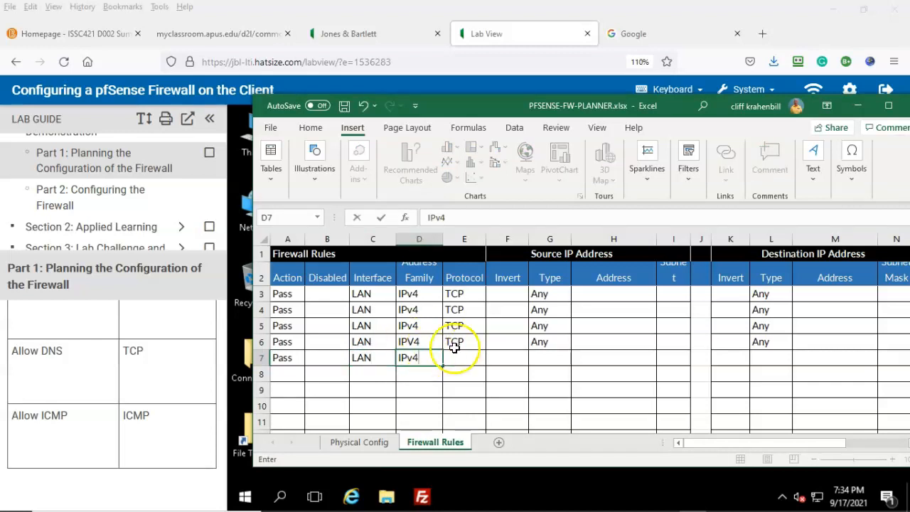
Make row 7 an ICMP rule from Any to Any with ICMP ports and description
{"action": "left_click", "coordinate": [459, 357]}
{"action": "type", "text": "ICMP"}
{"action": "left_click", "coordinate": [551, 355]}
{"action": "type", "text": "Any"}
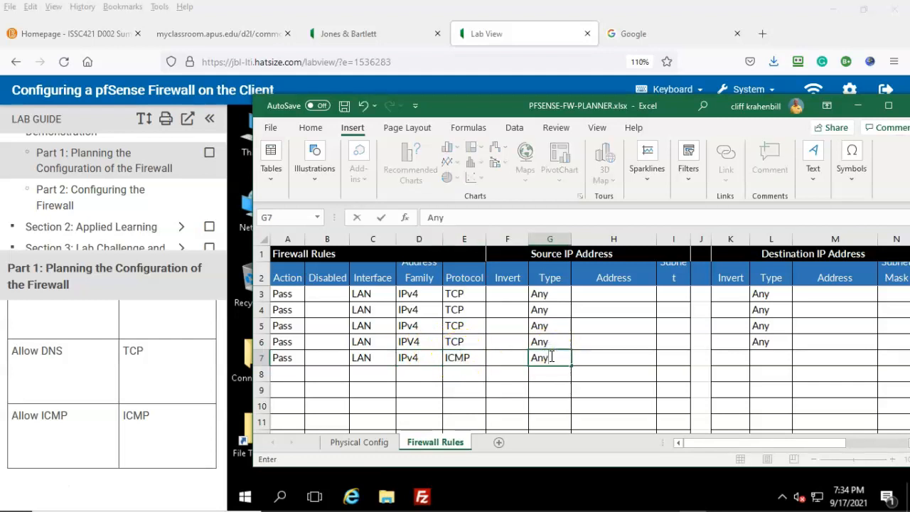
{"action": "left_click", "coordinate": [768, 362]}
{"action": "type", "text": "Any"}
{"action": "left_click_drag", "start_coordinate": [763, 443], "coordinate": [827, 446]}
{"action": "left_click", "coordinate": [715, 358]}
{"action": "type", "text": "I"}
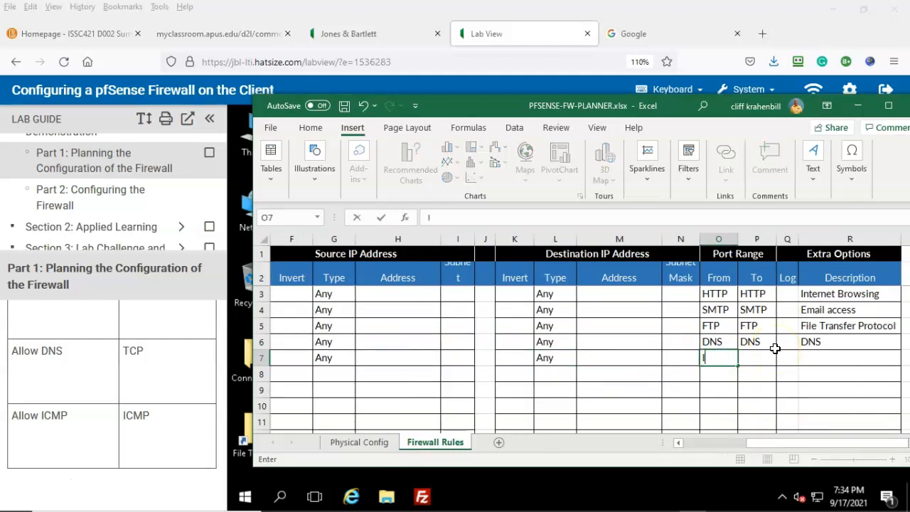
{"action": "type", "text": "CMP"}
{"action": "left_click", "coordinate": [758, 358]}
{"action": "type", "text": "ICMP"}
{"action": "left_click", "coordinate": [821, 358]}
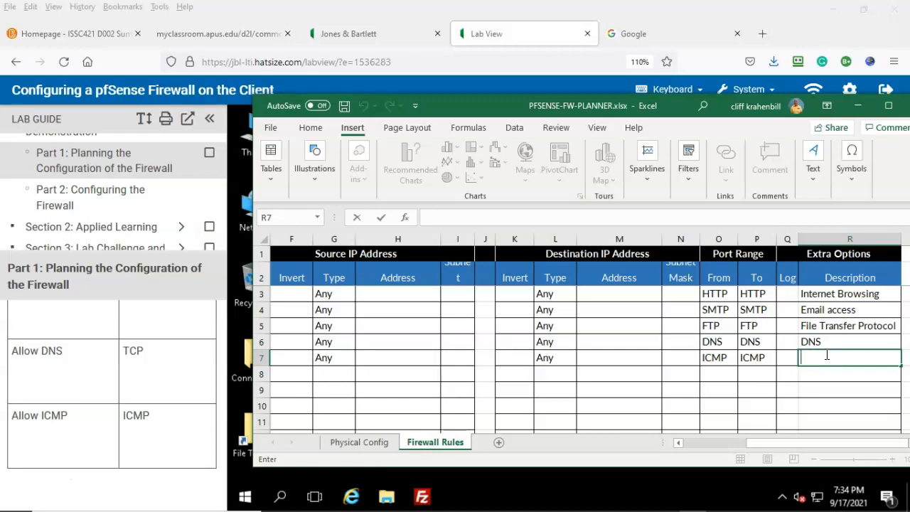
{"action": "type", "text": "ICMP"}
{"action": "left_click", "coordinate": [39, 469]}
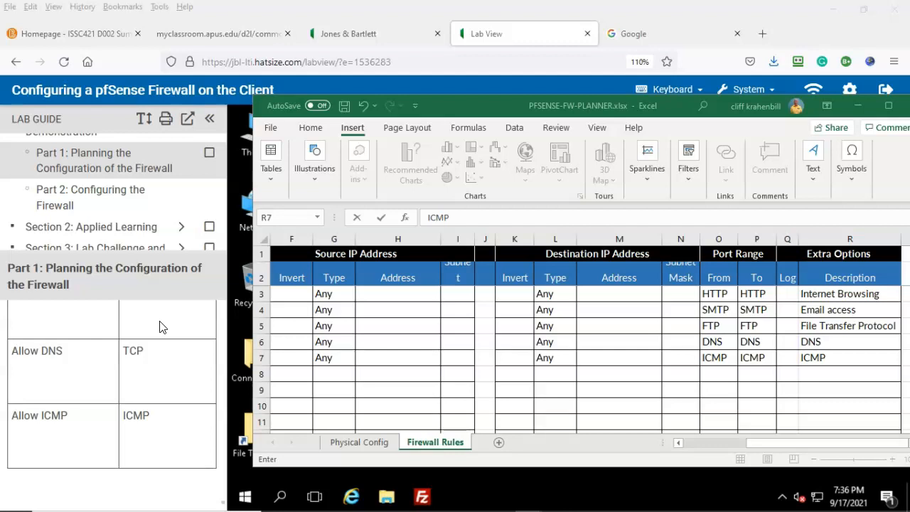
{"action": "left_click", "coordinate": [112, 190]}
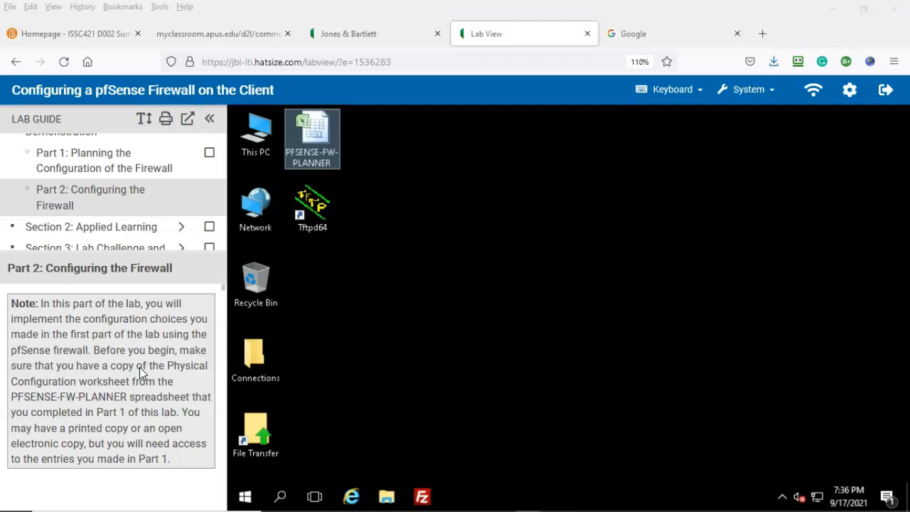
Open the Connections folder and launch the pfSense shortcut in a browser
{"action": "scroll", "coordinate": [140, 367], "scroll_direction": "down", "scroll_amount": 3}
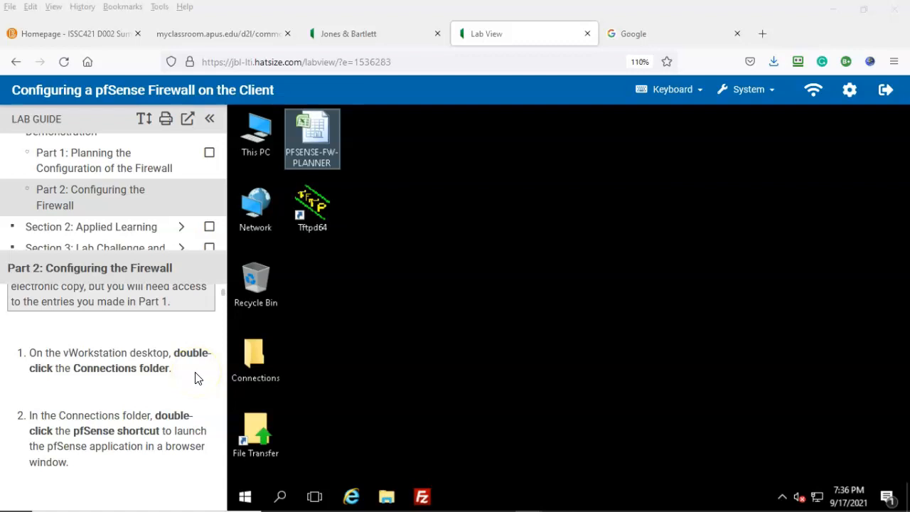
{"action": "double_click", "coordinate": [254, 360]}
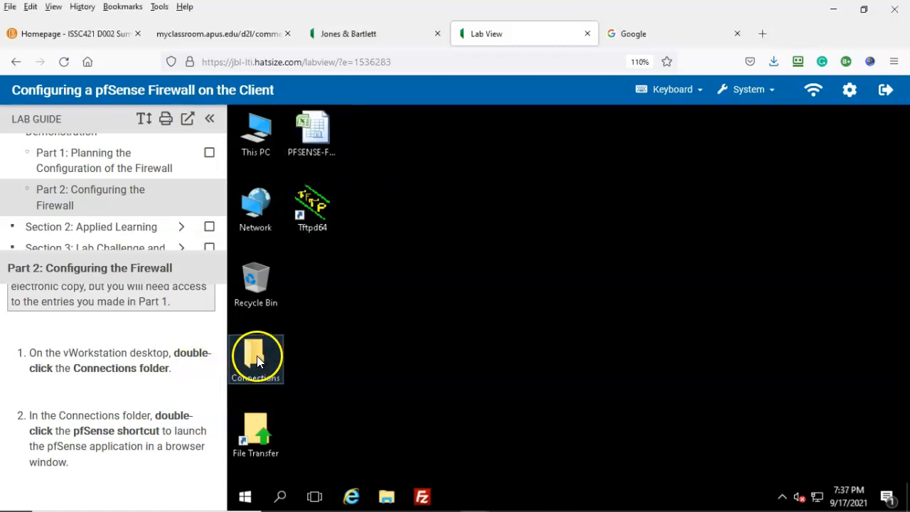
{"action": "scroll", "coordinate": [197, 400], "scroll_direction": "down", "scroll_amount": 2}
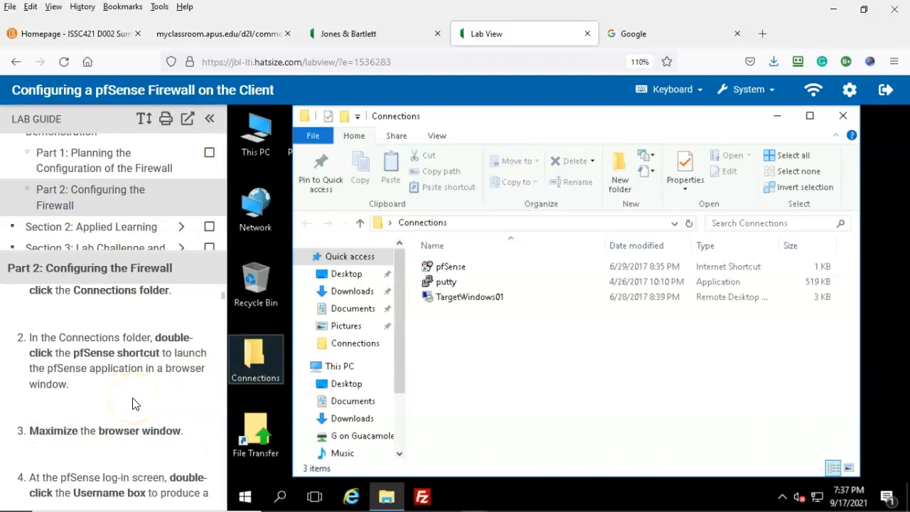
{"action": "double_click", "coordinate": [455, 267]}
{"action": "scroll", "coordinate": [50, 467], "scroll_direction": "down", "scroll_amount": 2}
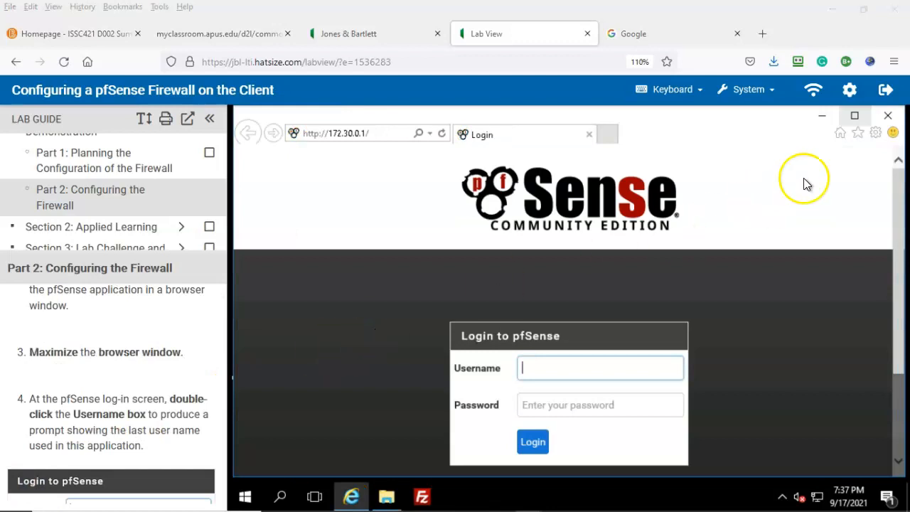
Maximize the browser and log in to pfSense as admin with the saved browser credentials
{"action": "left_click", "coordinate": [854, 115]}
{"action": "scroll", "coordinate": [162, 382], "scroll_direction": "down", "scroll_amount": 2}
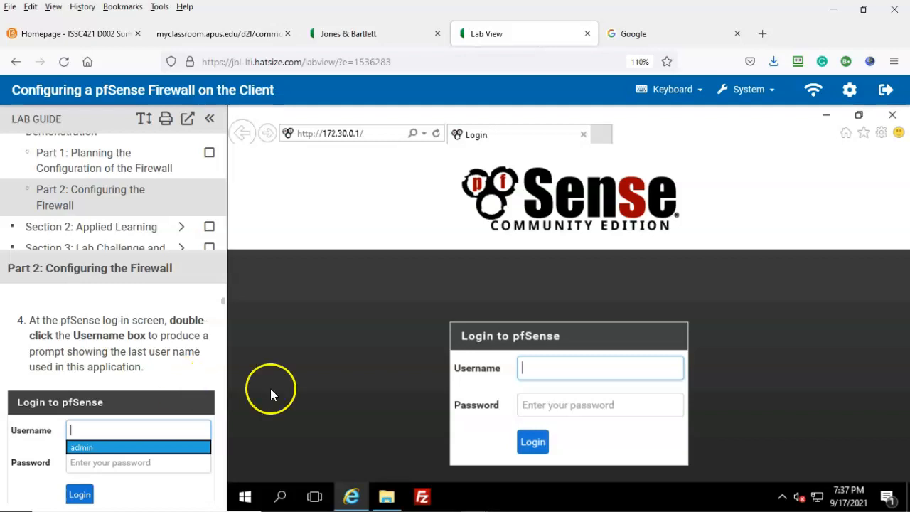
{"action": "double_click", "coordinate": [535, 369]}
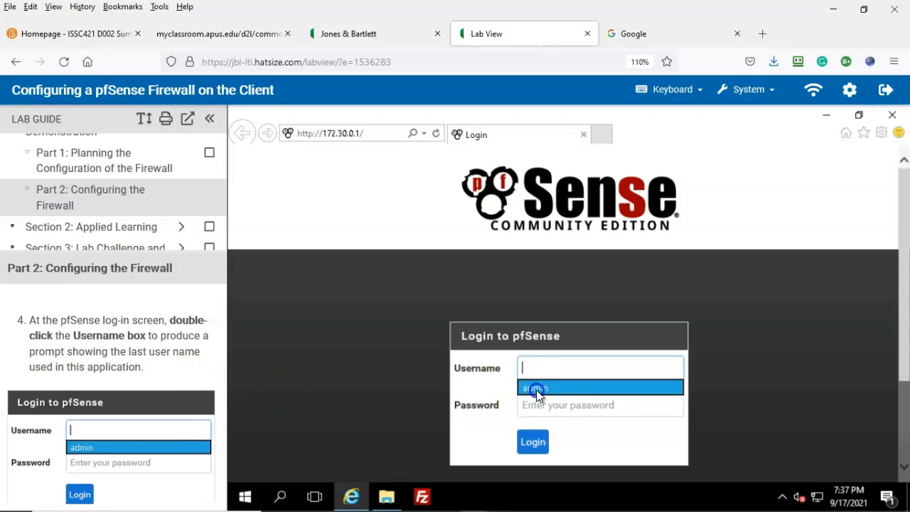
{"action": "left_click", "coordinate": [536, 388]}
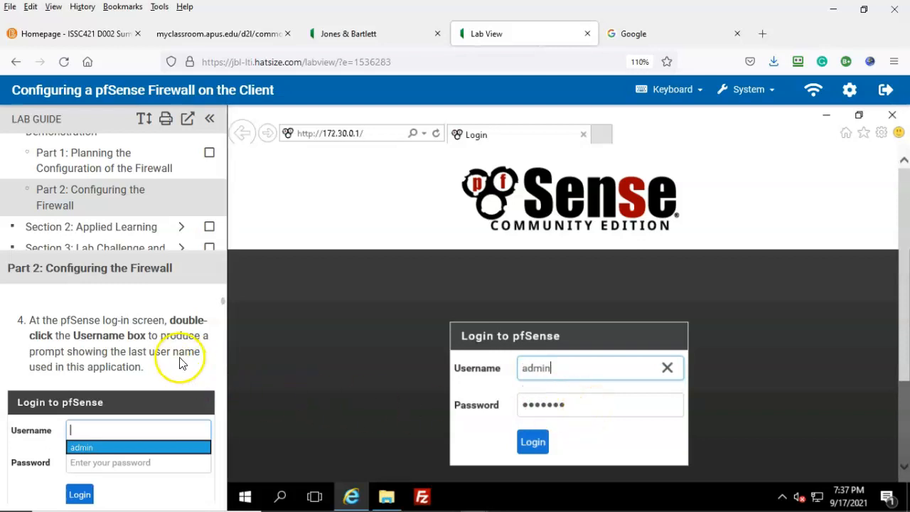
{"action": "scroll", "coordinate": [178, 361], "scroll_direction": "down", "scroll_amount": 3}
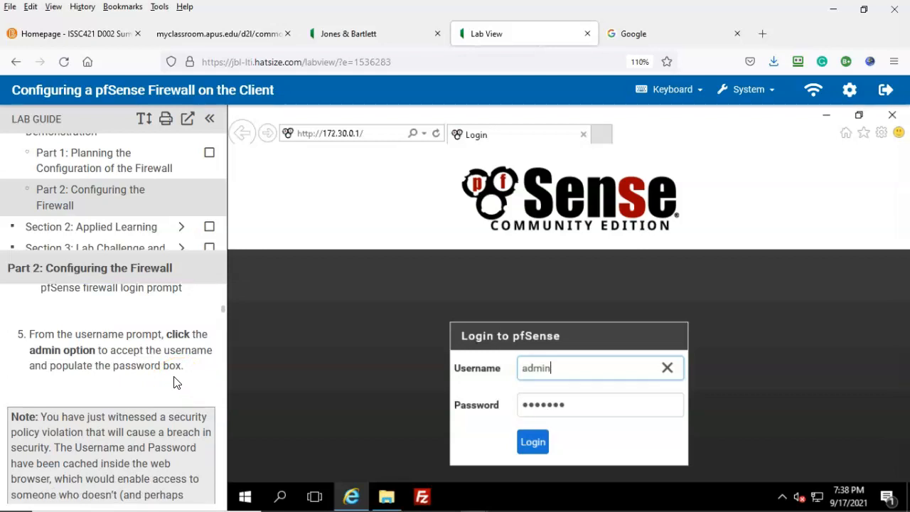
{"action": "scroll", "coordinate": [177, 383], "scroll_direction": "down", "scroll_amount": 3}
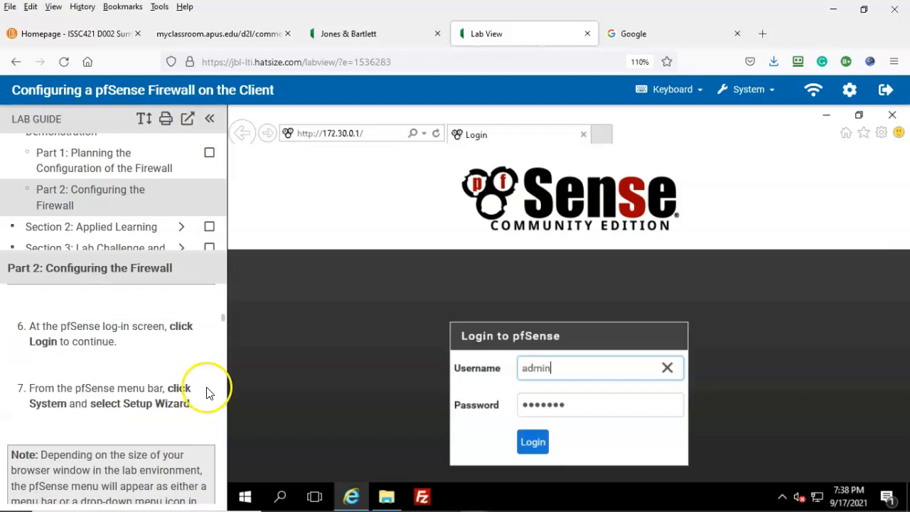
{"action": "left_click", "coordinate": [530, 442]}
{"action": "scroll", "coordinate": [144, 371], "scroll_direction": "down", "scroll_amount": 2}
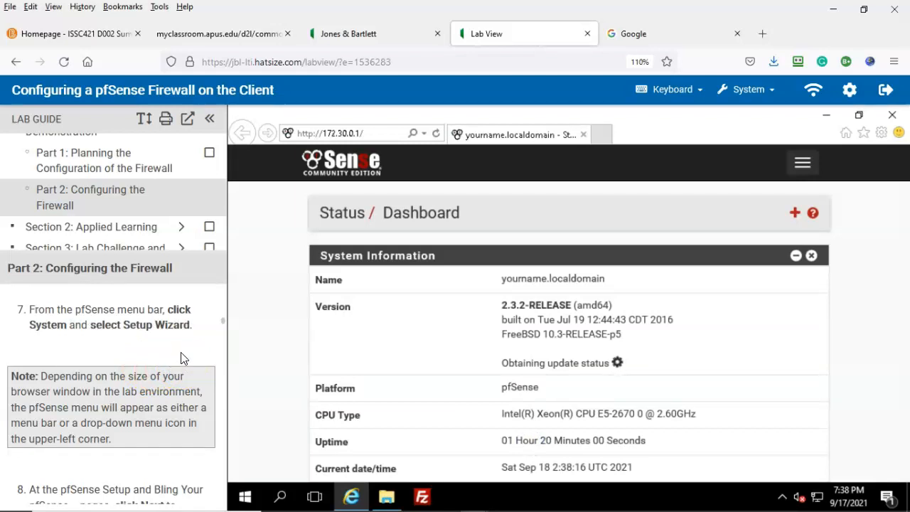
Launch the Setup Wizard from the System menu
{"action": "left_click", "coordinate": [805, 167]}
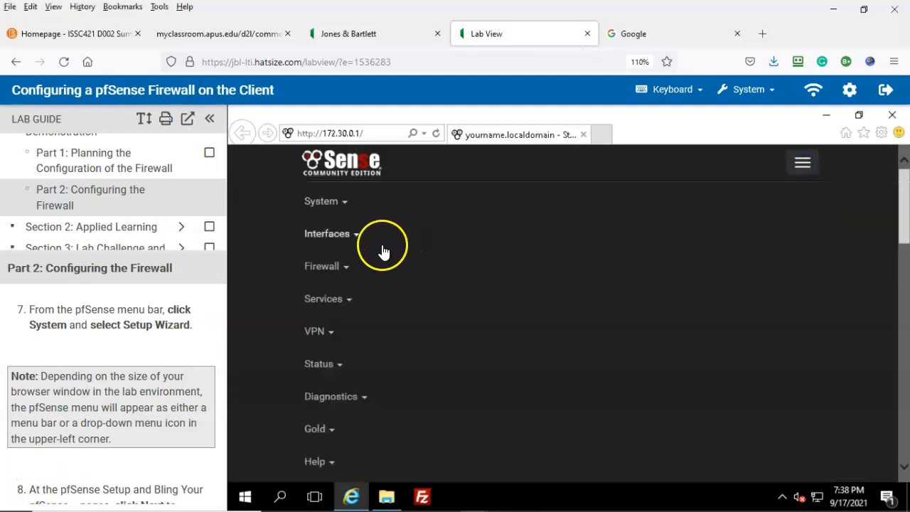
{"action": "left_click", "coordinate": [330, 203]}
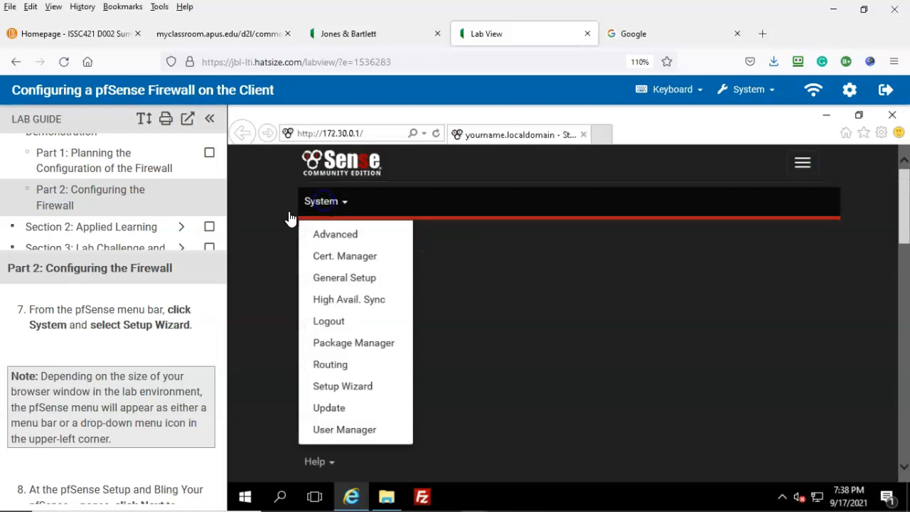
{"action": "left_click", "coordinate": [342, 387]}
Advance the wizard past the pfSense Gold page to General Information, then bring up the planner workbook
{"action": "left_click", "coordinate": [431, 360]}
{"action": "left_click", "coordinate": [432, 360]}
{"action": "scroll", "coordinate": [135, 366], "scroll_direction": "down", "scroll_amount": 1}
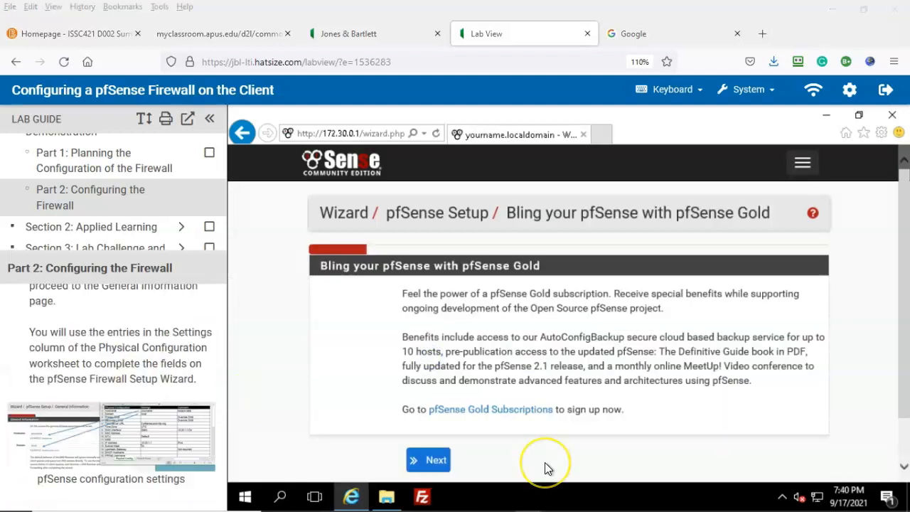
{"action": "left_click", "coordinate": [432, 461]}
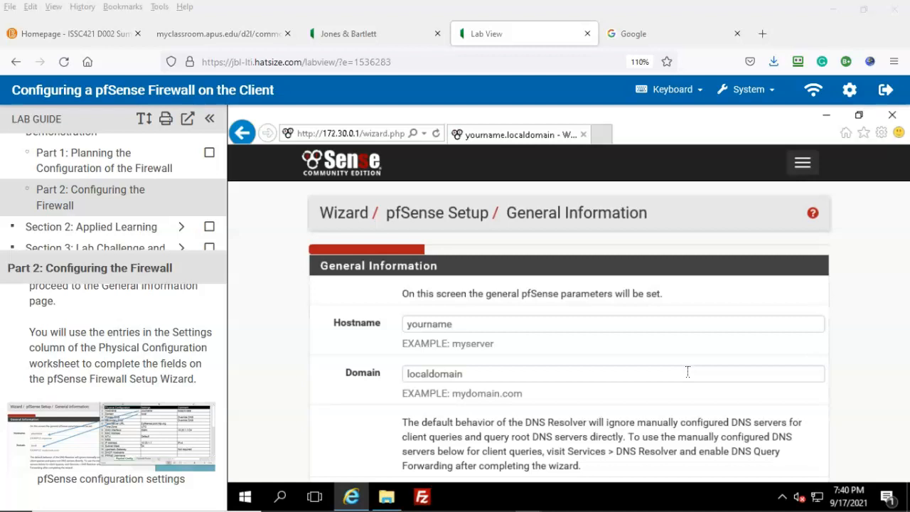
{"action": "mouse_move", "coordinate": [795, 491]}
{"action": "left_click", "coordinate": [696, 502]}
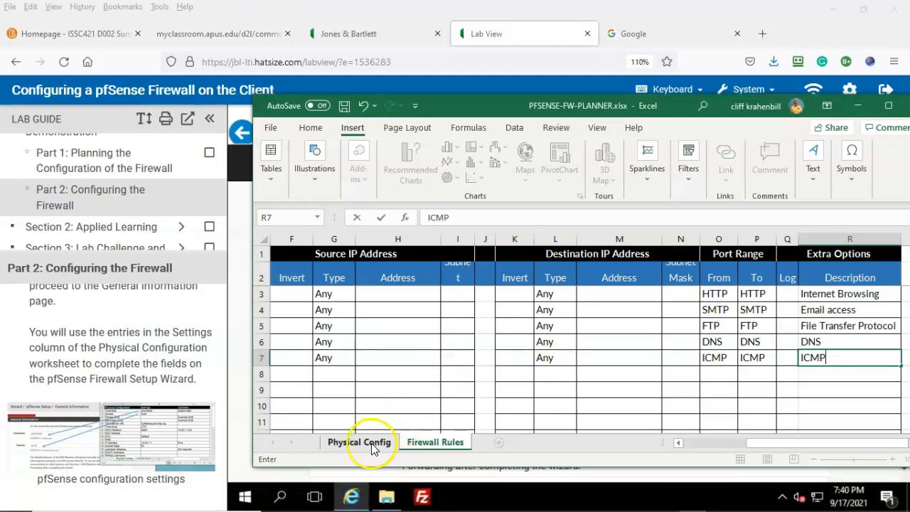
{"action": "left_click", "coordinate": [361, 442]}
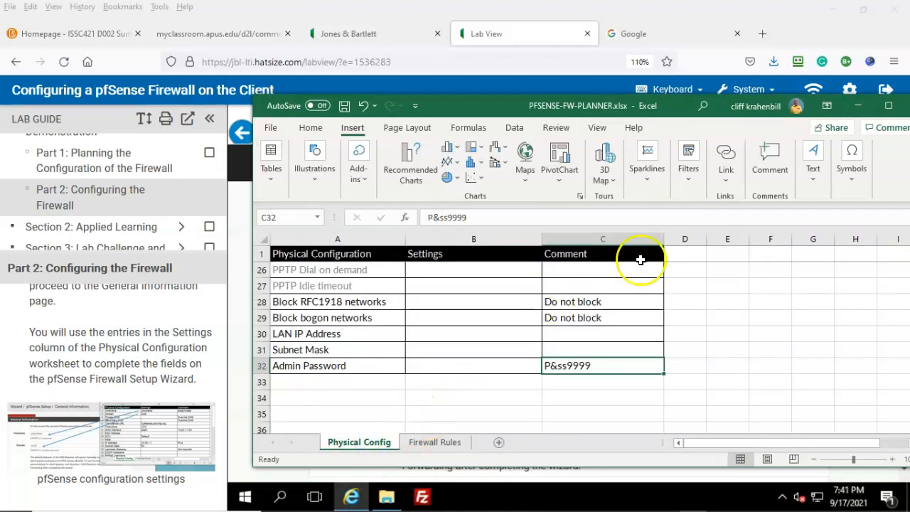
{"action": "scroll", "coordinate": [717, 370], "scroll_direction": "up", "scroll_amount": 3}
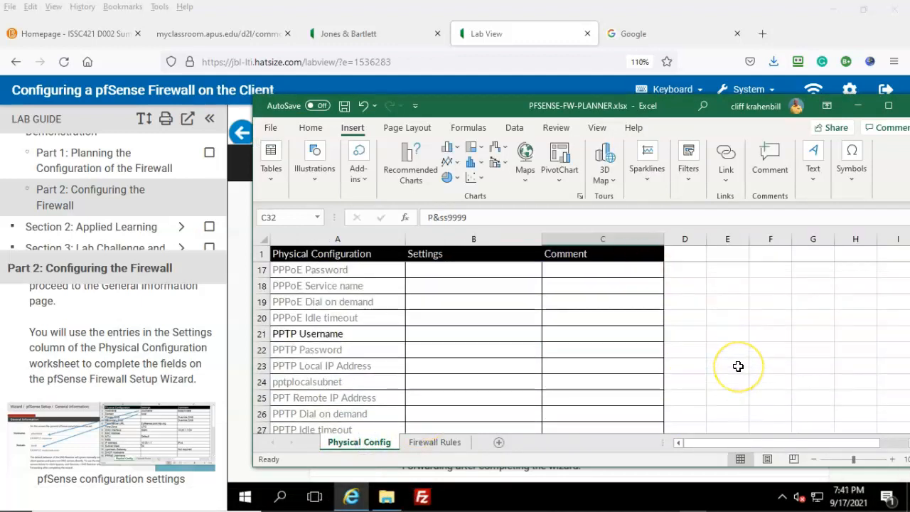
{"action": "scroll", "coordinate": [738, 367], "scroll_direction": "up", "scroll_amount": 3}
{"action": "scroll", "coordinate": [739, 366], "scroll_direction": "up", "scroll_amount": 3}
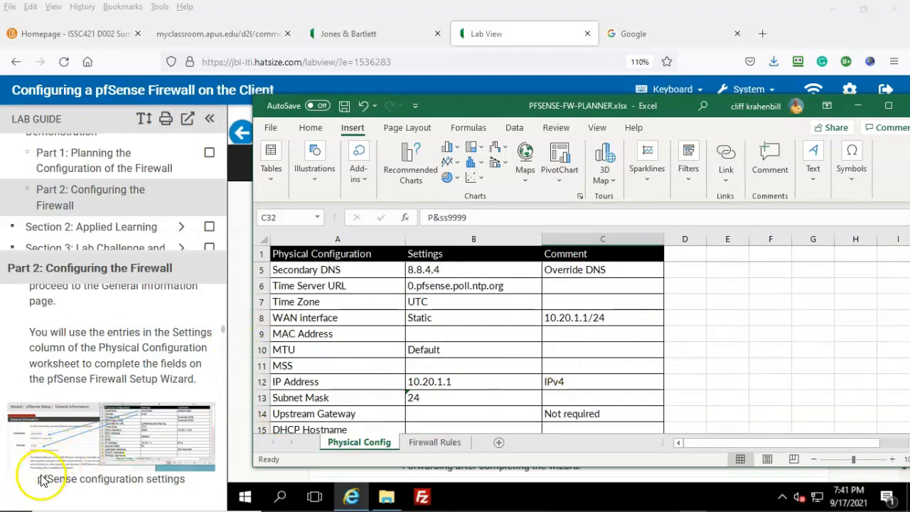
{"action": "scroll", "coordinate": [43, 473], "scroll_direction": "down", "scroll_amount": 2}
{"action": "left_click", "coordinate": [240, 378]}
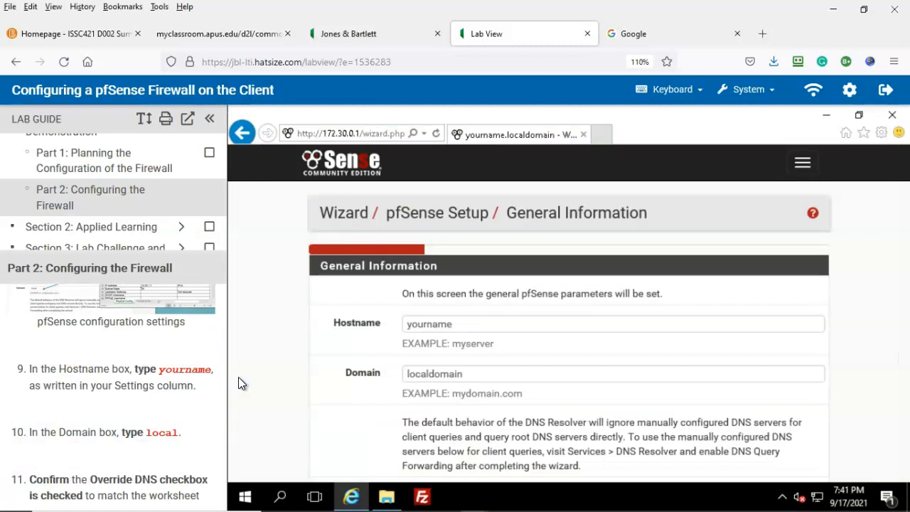
Replace the hostname with the user's own name and the domain with 'local', then continue
{"action": "left_click", "coordinate": [456, 323]}
{"action": "left_click_drag", "start_coordinate": [455, 323], "coordinate": [359, 332]}
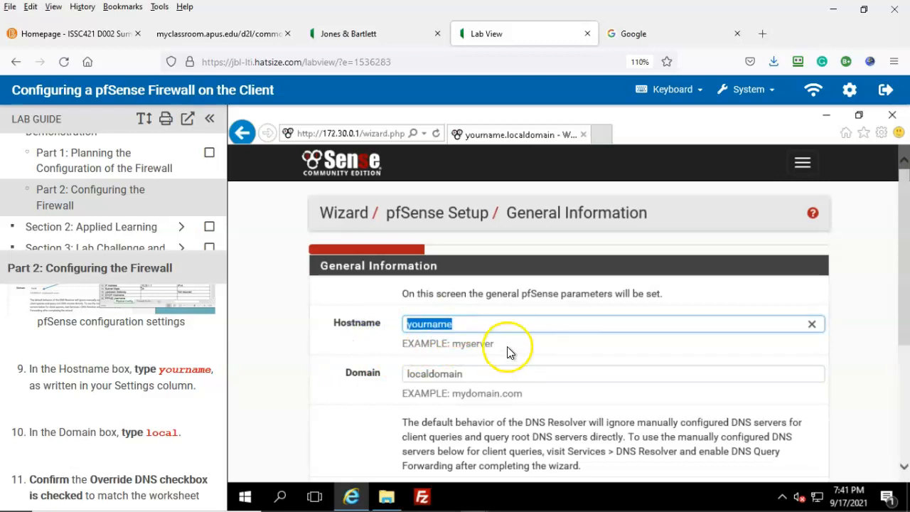
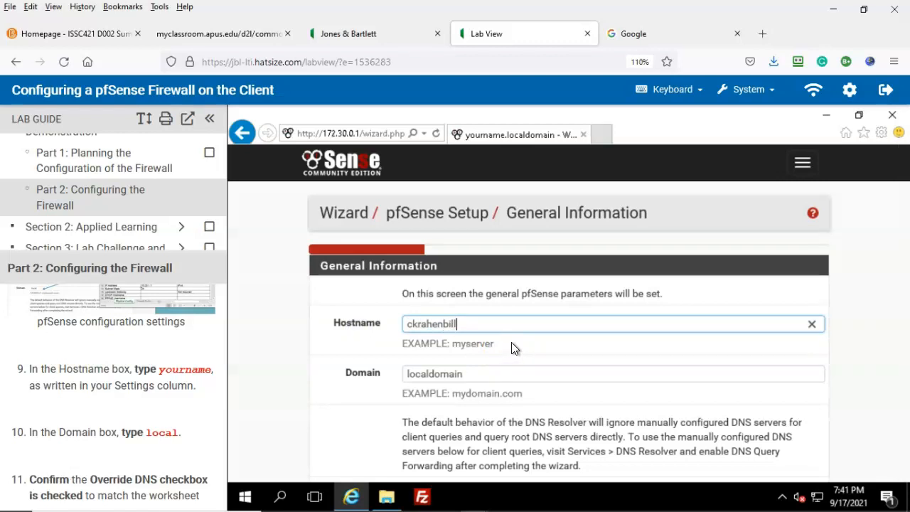
{"action": "double_click", "coordinate": [411, 377]}
{"action": "type", "text": "local"}
{"action": "scroll", "coordinate": [547, 362], "scroll_direction": "down", "scroll_amount": 2}
{"action": "scroll", "coordinate": [173, 376], "scroll_direction": "down", "scroll_amount": 2}
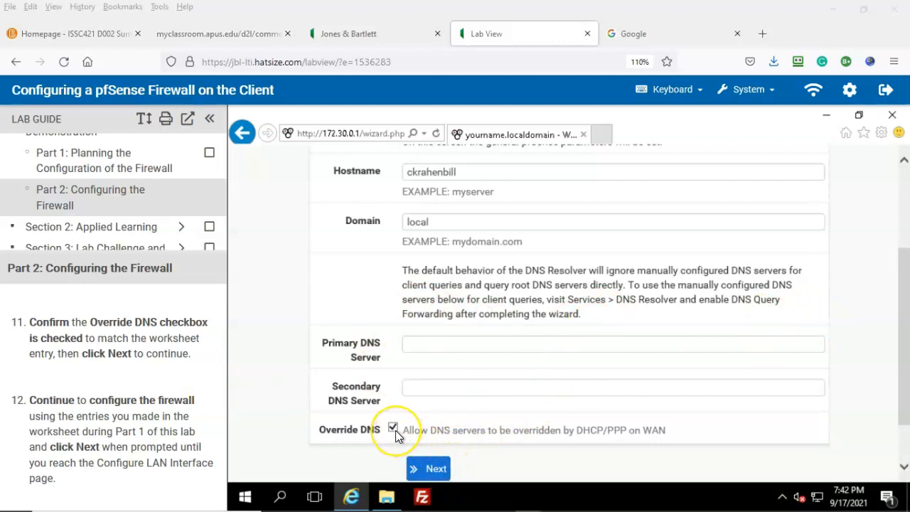
{"action": "left_click", "coordinate": [436, 468]}
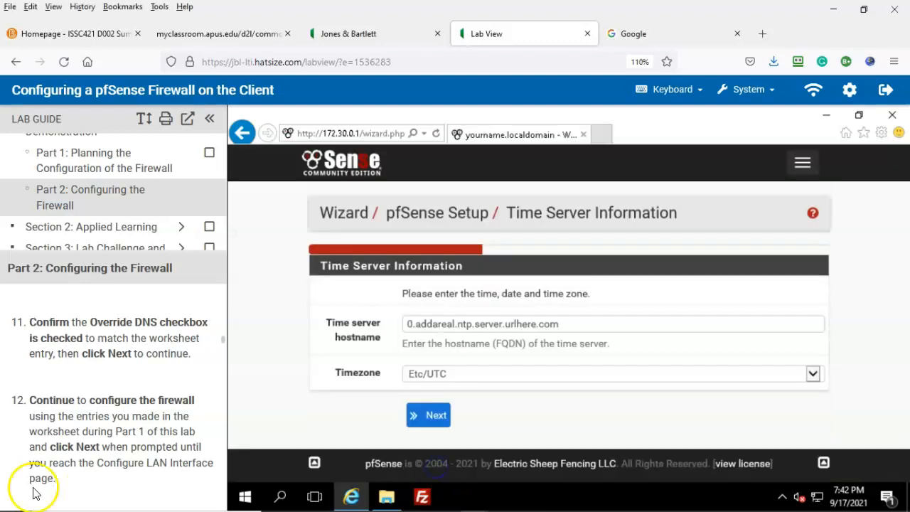
Choose 0.pfsense.pool.ntp.org as the time server hostname
{"action": "scroll", "coordinate": [152, 406], "scroll_direction": "down", "scroll_amount": 2}
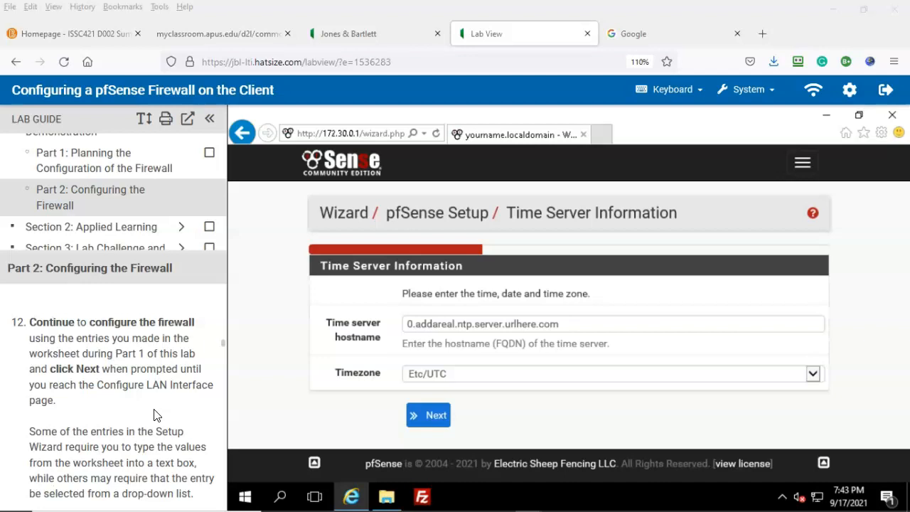
{"action": "scroll", "coordinate": [156, 415], "scroll_direction": "down", "scroll_amount": 2}
{"action": "left_click", "coordinate": [152, 433]}
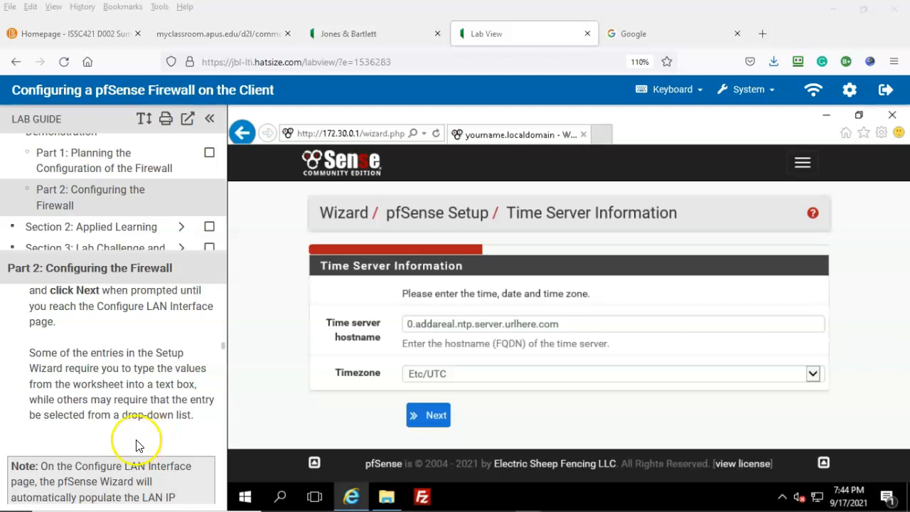
{"action": "left_click", "coordinate": [24, 483]}
{"action": "scroll", "coordinate": [23, 484], "scroll_direction": "up", "scroll_amount": 2}
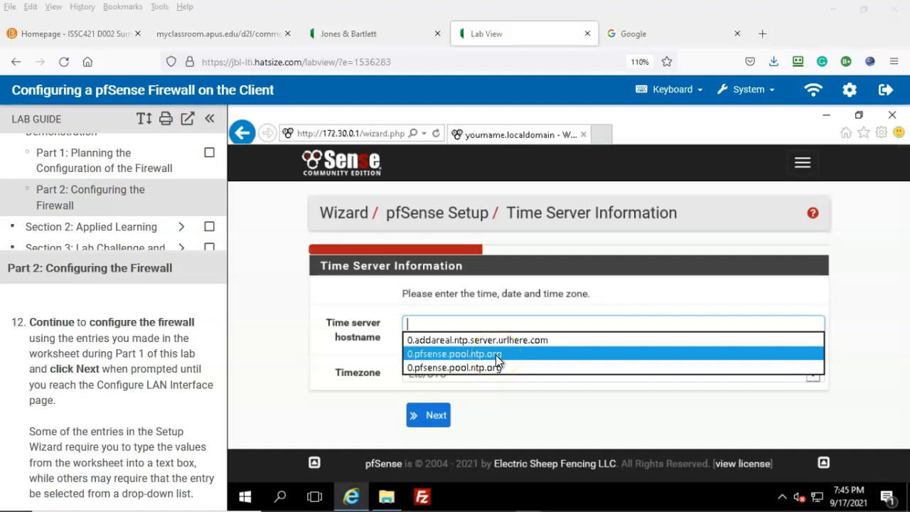
{"action": "left_click", "coordinate": [496, 355]}
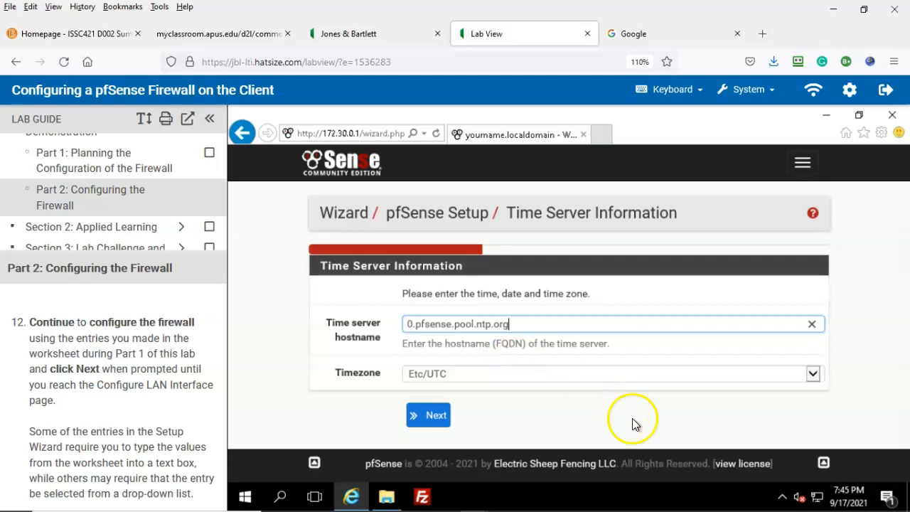
Compare against the planner workbook, keep Etc/UTC as the timezone, and continue to WAN settings
{"action": "left_click", "coordinate": [689, 504]}
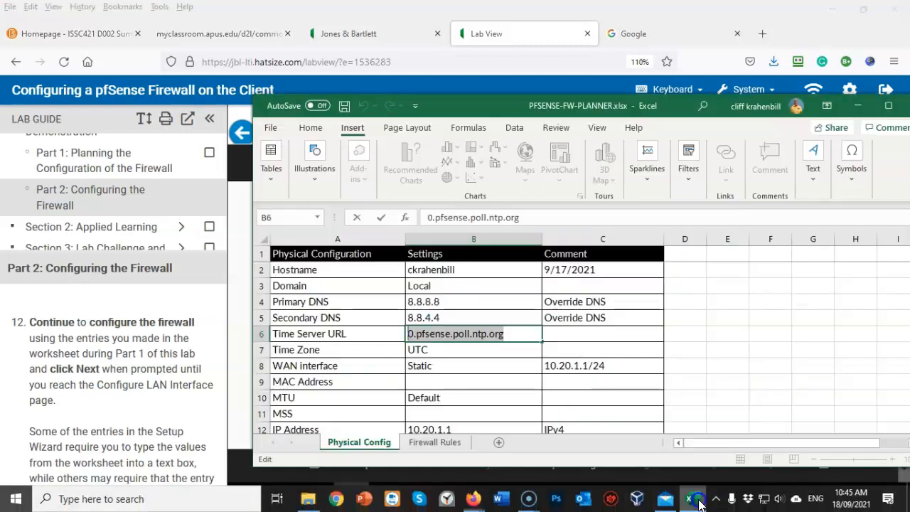
{"action": "left_click_drag", "start_coordinate": [482, 102], "coordinate": [776, 106]}
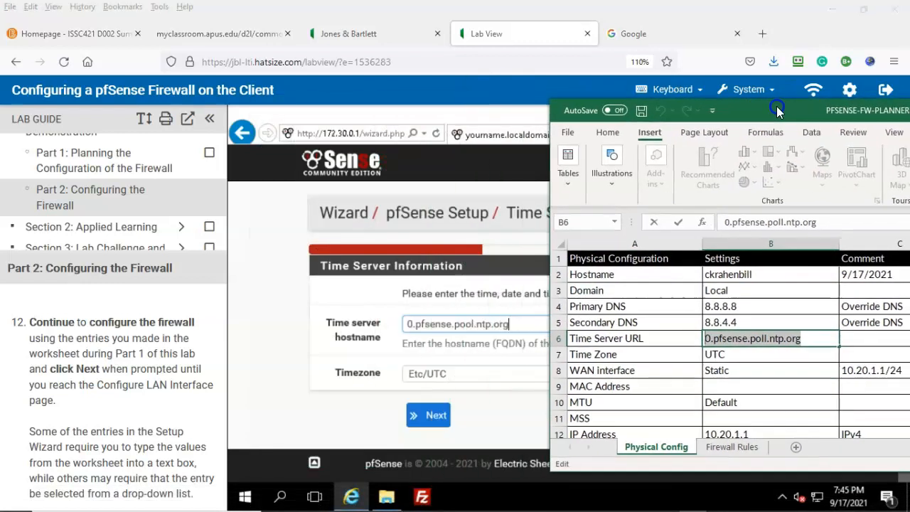
{"action": "left_click", "coordinate": [22, 485]}
{"action": "left_click", "coordinate": [478, 377]}
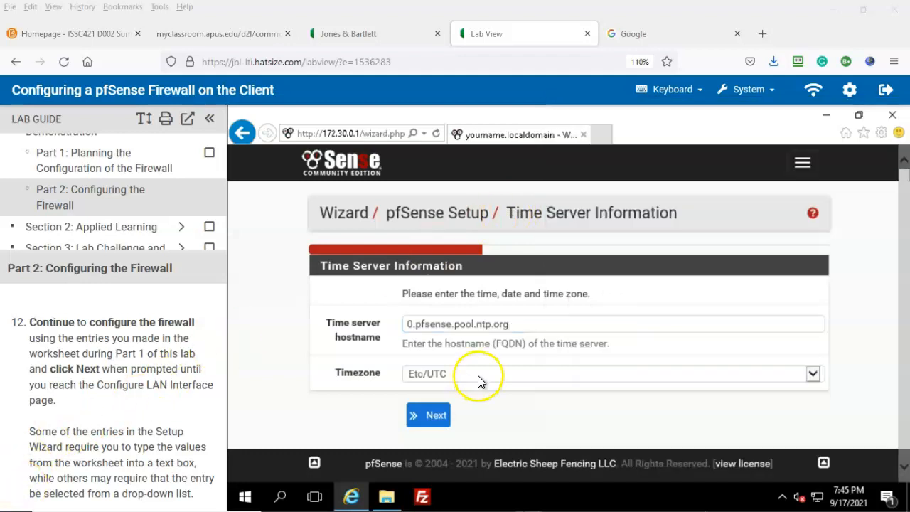
{"action": "left_click", "coordinate": [630, 377]}
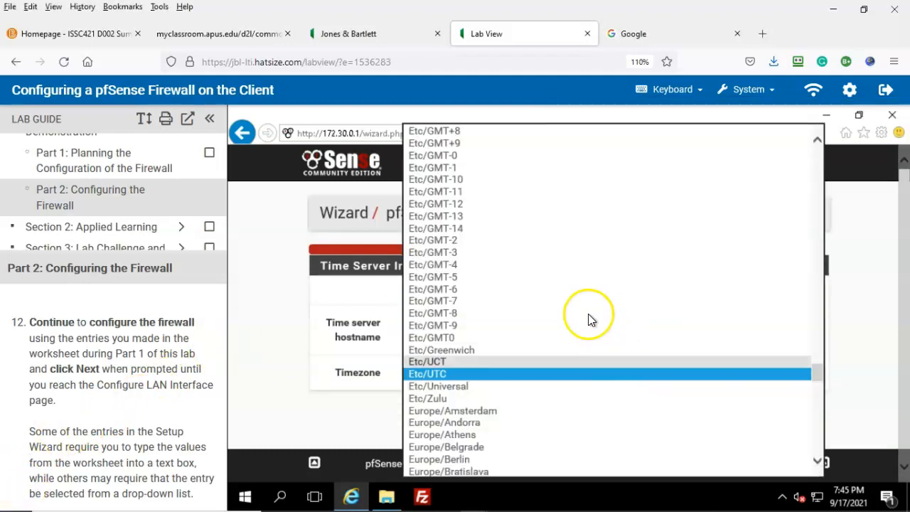
{"action": "scroll", "coordinate": [589, 309], "scroll_direction": "up", "scroll_amount": 1}
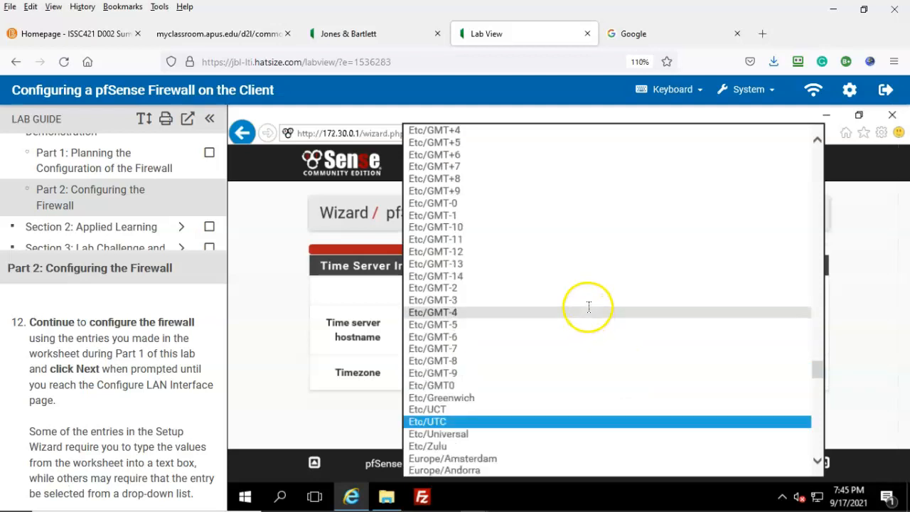
{"action": "scroll", "coordinate": [589, 307], "scroll_direction": "down", "scroll_amount": 2}
{"action": "left_click", "coordinate": [438, 350]}
{"action": "left_click", "coordinate": [431, 418]}
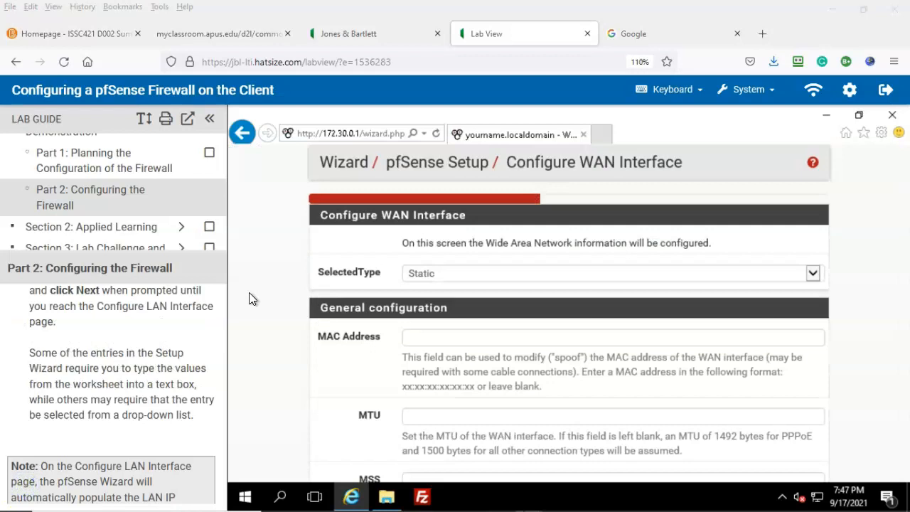
{"action": "key", "text": "alt+Tab"}
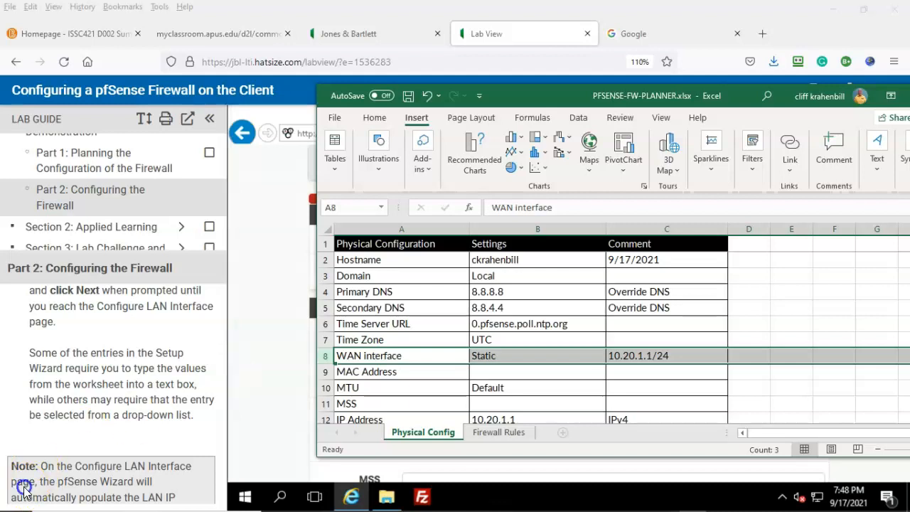
{"action": "left_click", "coordinate": [266, 383]}
{"action": "left_click", "coordinate": [855, 333]}
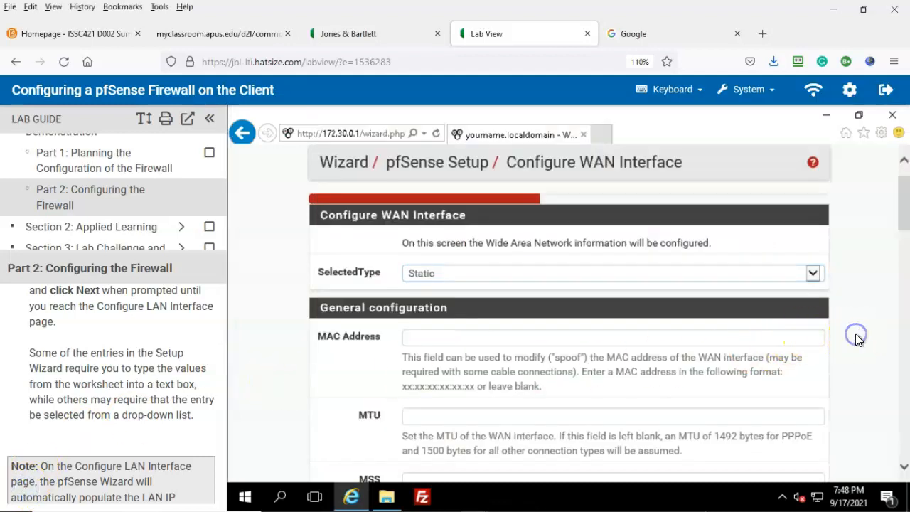
{"action": "scroll", "coordinate": [856, 327], "scroll_direction": "down", "scroll_amount": 3}
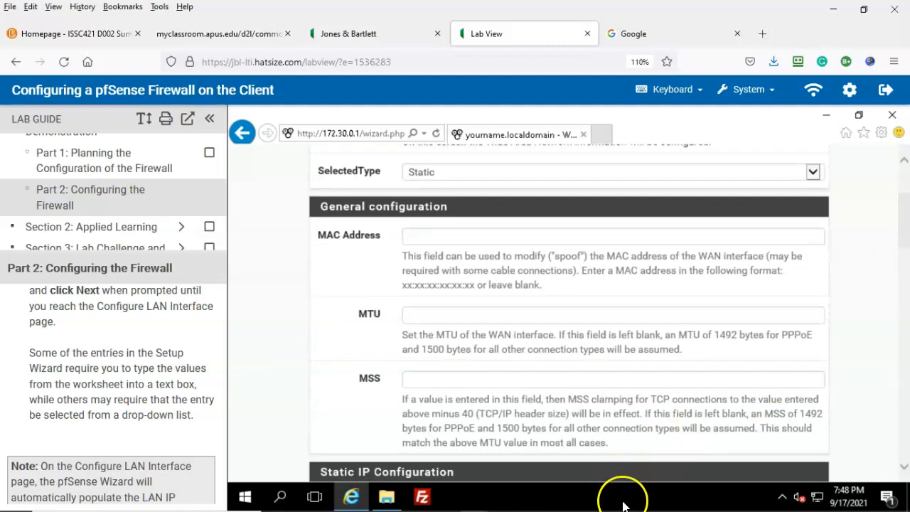
{"action": "mouse_move", "coordinate": [622, 506]}
{"action": "left_click", "coordinate": [689, 499]}
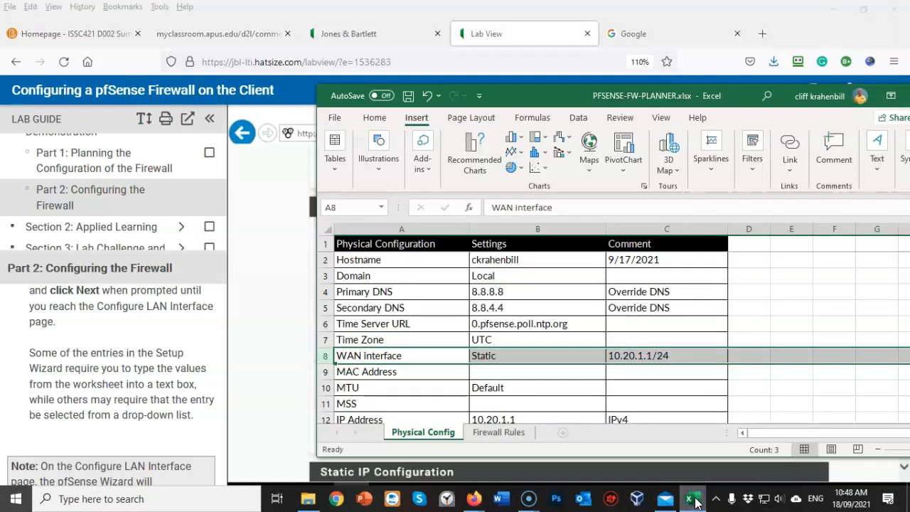
{"action": "scroll", "coordinate": [709, 392], "scroll_direction": "down", "scroll_amount": 3}
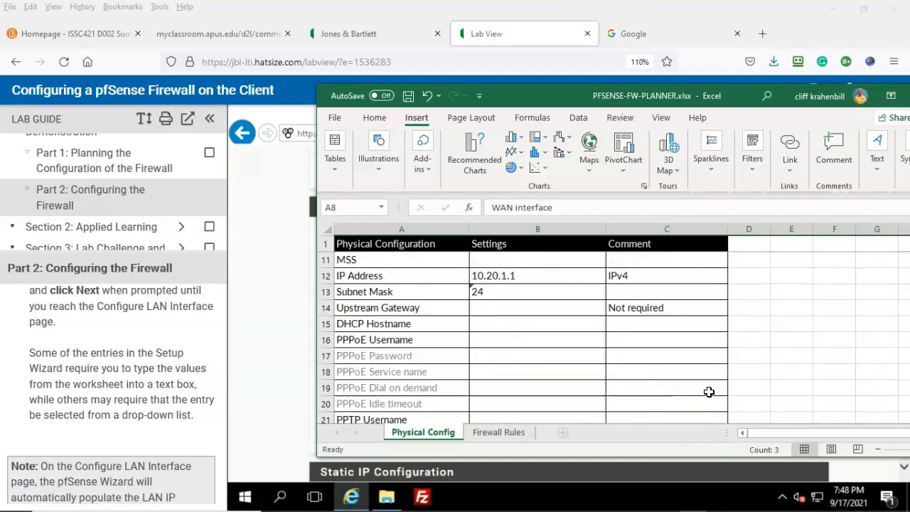
{"action": "scroll", "coordinate": [709, 392], "scroll_direction": "down", "scroll_amount": 2}
{"action": "scroll", "coordinate": [709, 391], "scroll_direction": "up", "scroll_amount": 4}
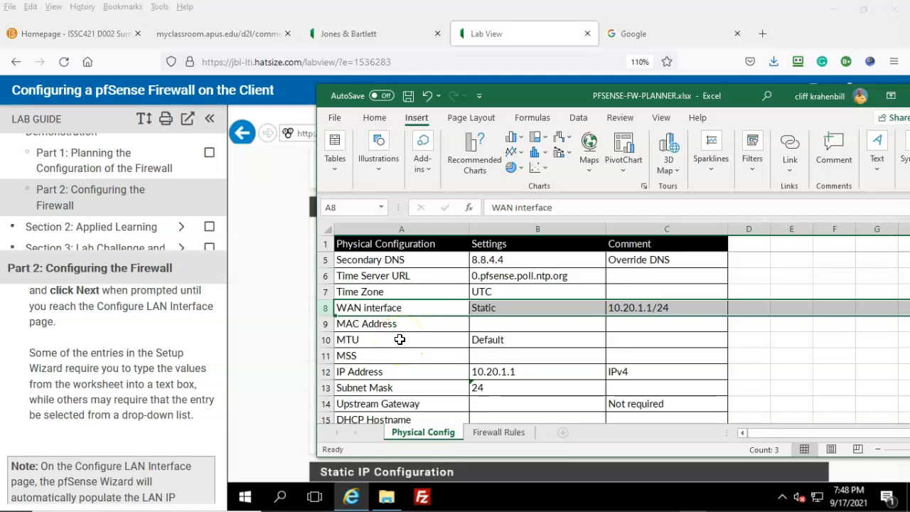
{"action": "left_click", "coordinate": [480, 356]}
{"action": "type", "text": "Default"}
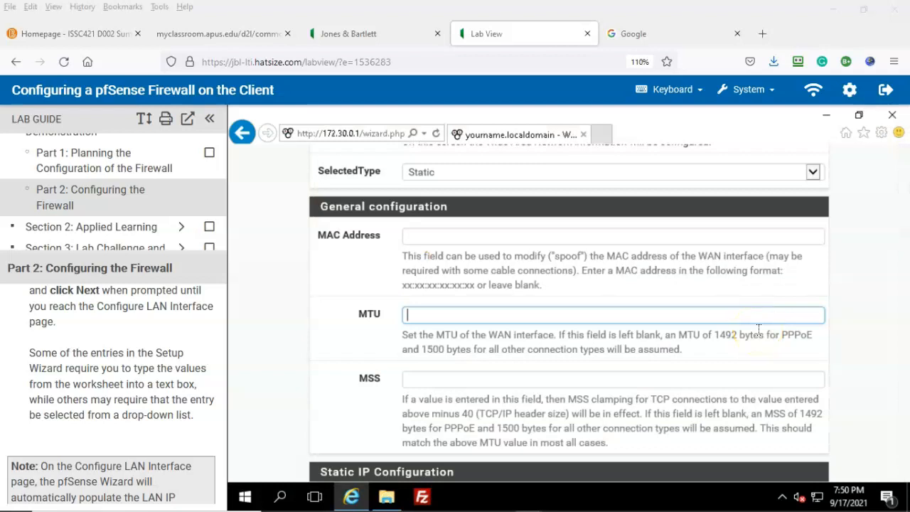
Replace the WAN static IP address 1.1.1.1 with 10.20.1.1
{"action": "scroll", "coordinate": [759, 329], "scroll_direction": "down", "scroll_amount": 2}
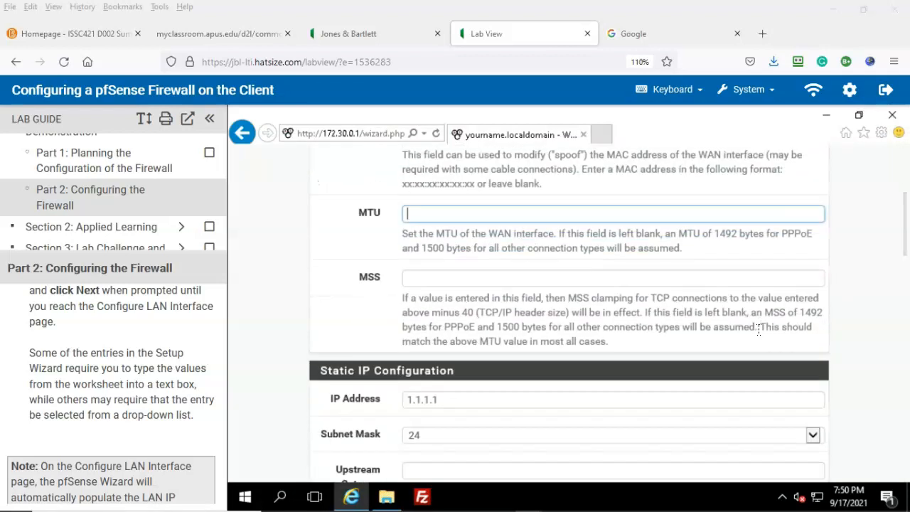
{"action": "scroll", "coordinate": [548, 356], "scroll_direction": "down", "scroll_amount": 1}
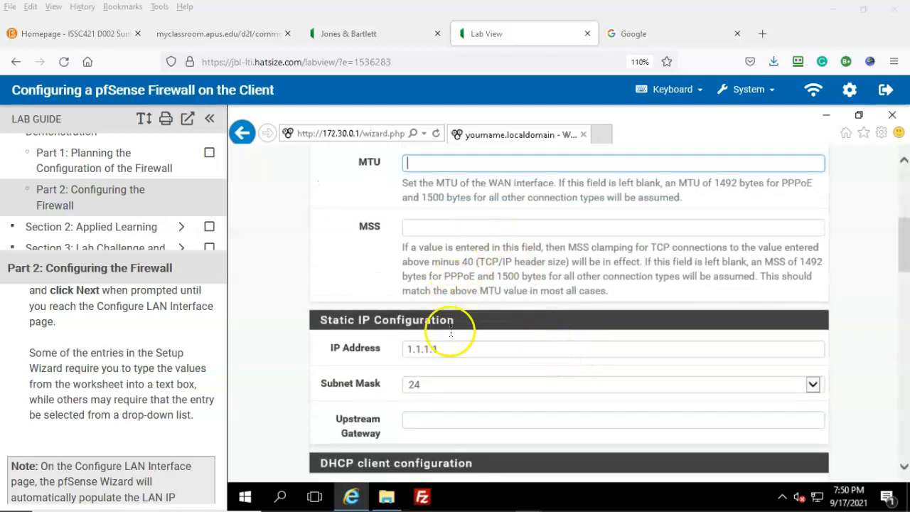
{"action": "left_click", "coordinate": [436, 348]}
{"action": "left_click_drag", "start_coordinate": [425, 348], "coordinate": [372, 347]}
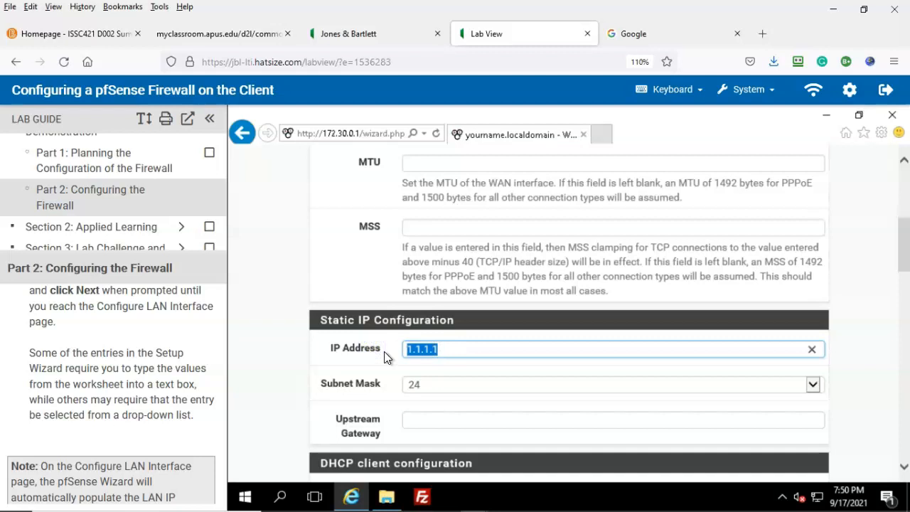
{"action": "type", "text": "10.20"}
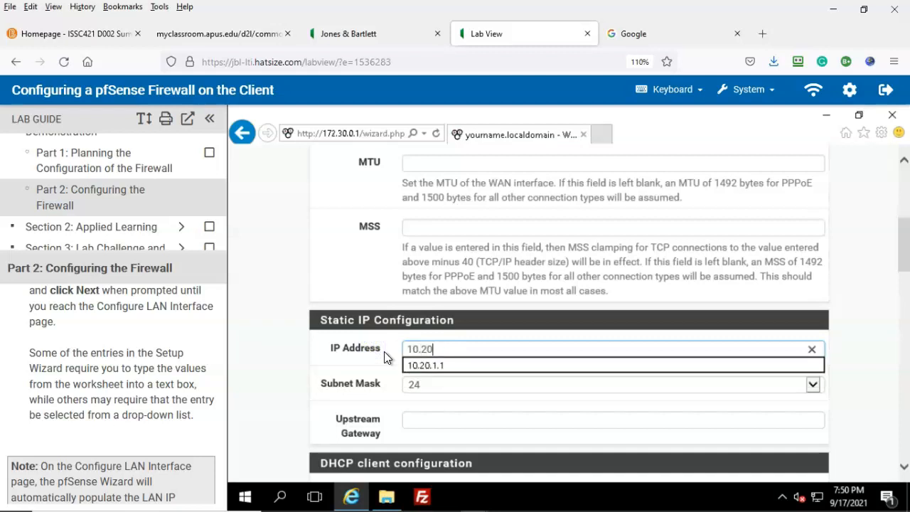
{"action": "type", "text": ".1.1"}
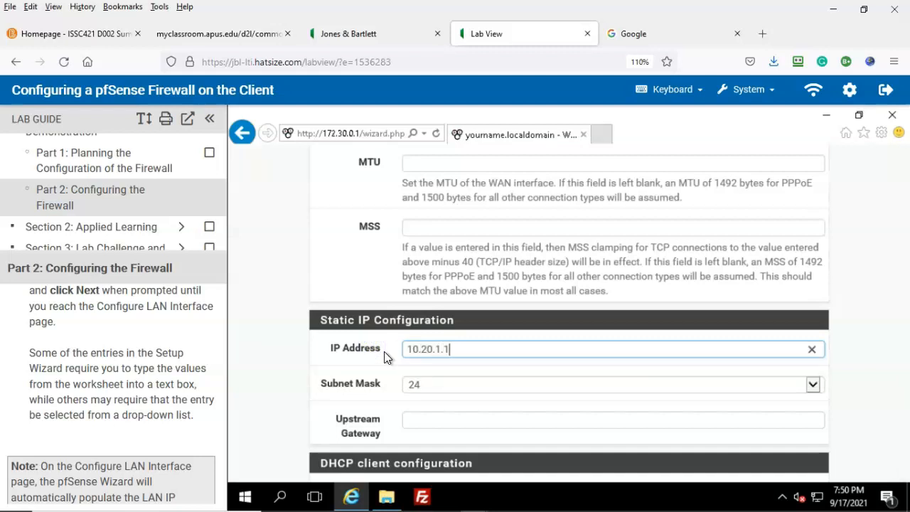
Keep 24 as the subnet mask and scroll down to the network blocking options
{"action": "left_click", "coordinate": [459, 384]}
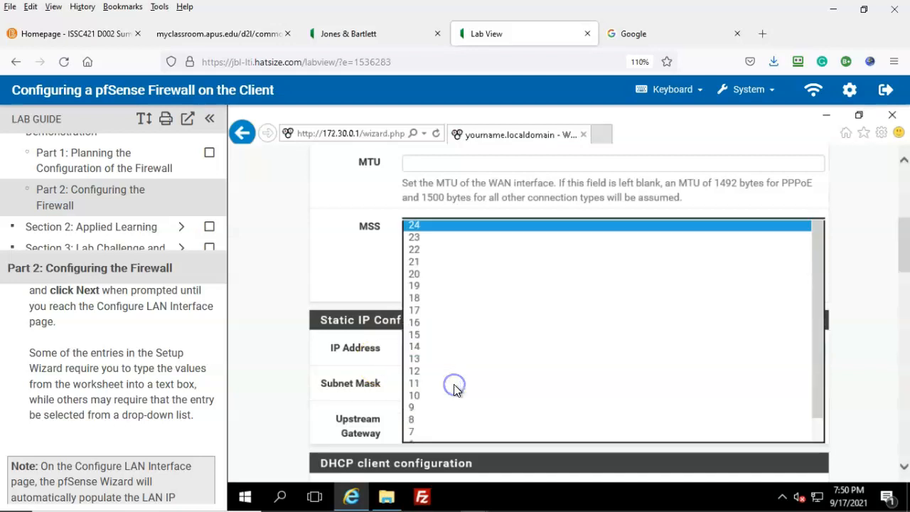
{"action": "left_click", "coordinate": [319, 424]}
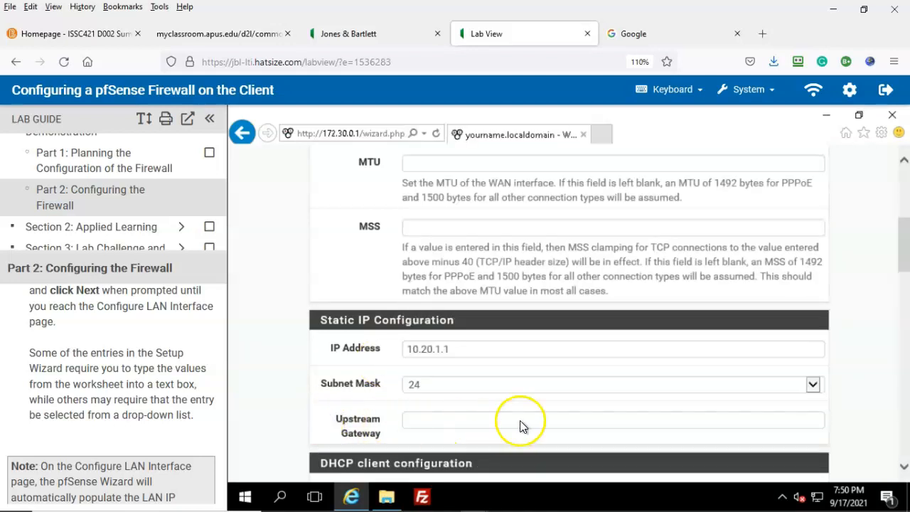
{"action": "scroll", "coordinate": [533, 412], "scroll_direction": "down", "scroll_amount": 1}
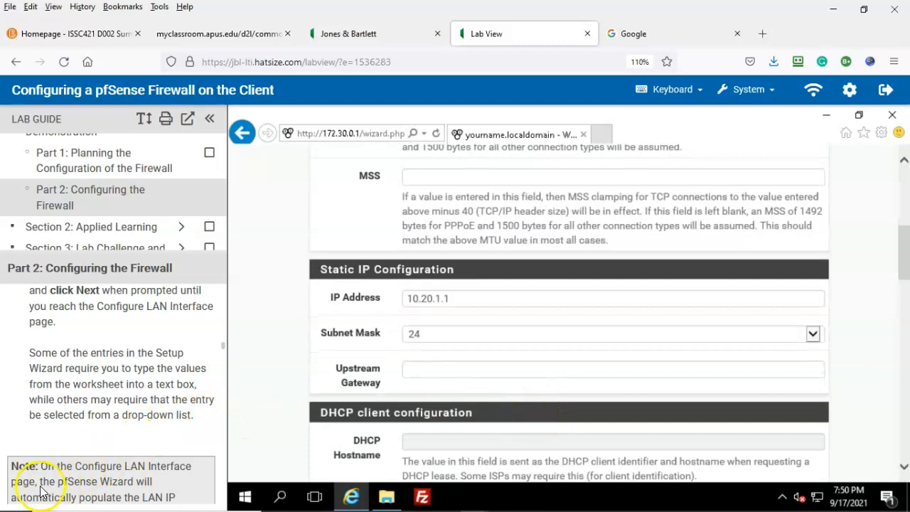
{"action": "scroll", "coordinate": [600, 373], "scroll_direction": "down", "scroll_amount": 2}
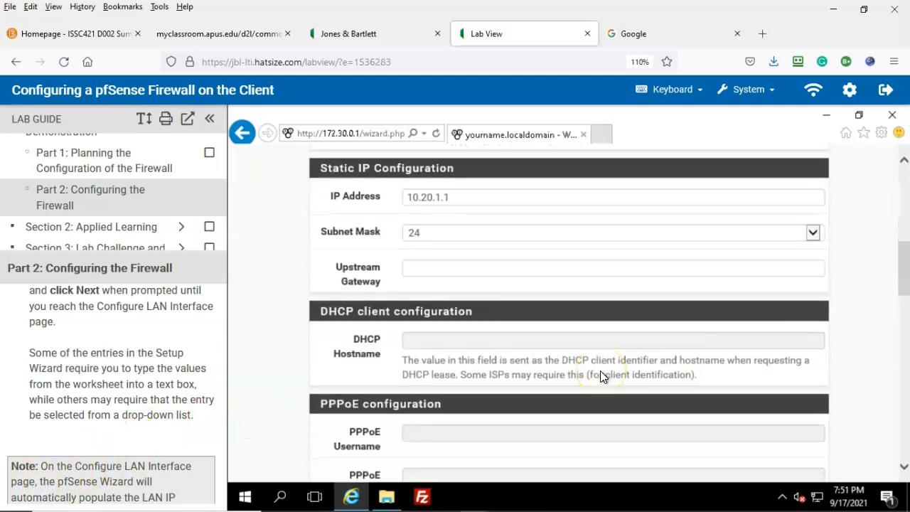
{"action": "scroll", "coordinate": [600, 376], "scroll_direction": "down", "scroll_amount": 1}
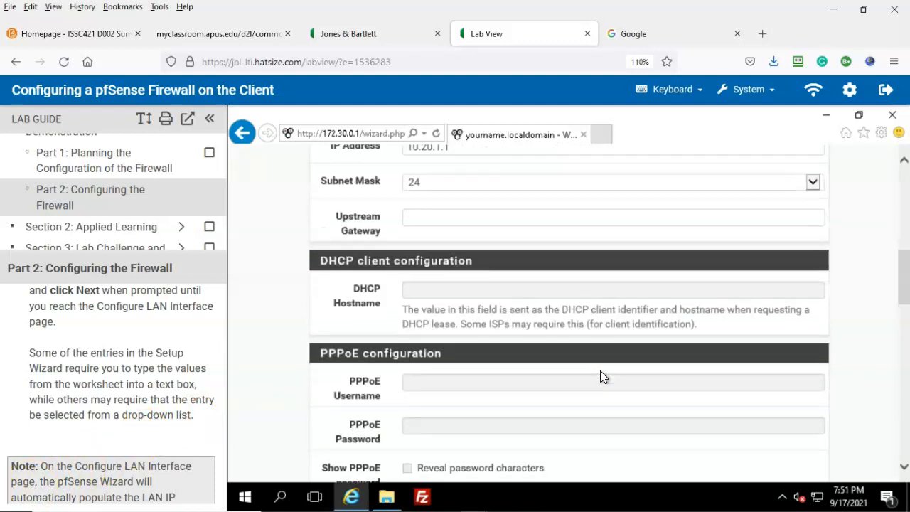
{"action": "scroll", "coordinate": [602, 377], "scroll_direction": "down", "scroll_amount": 1}
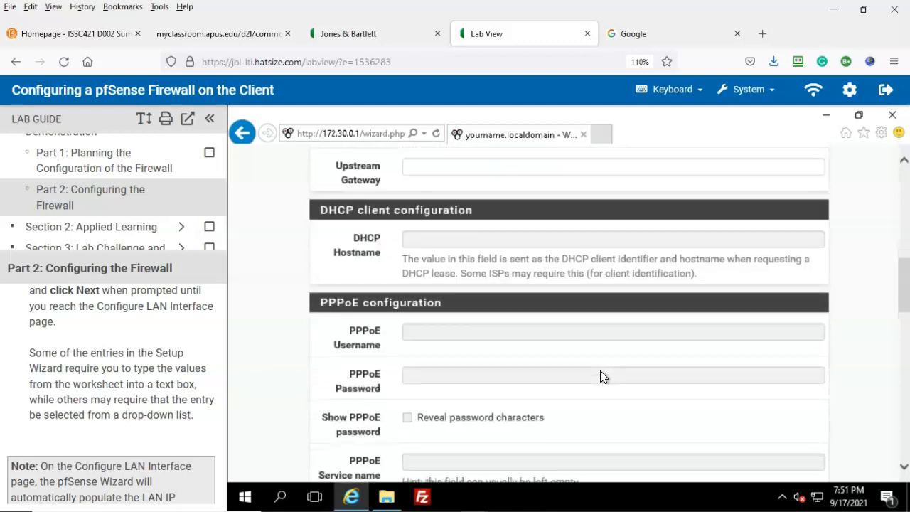
{"action": "scroll", "coordinate": [601, 376], "scroll_direction": "down", "scroll_amount": 8}
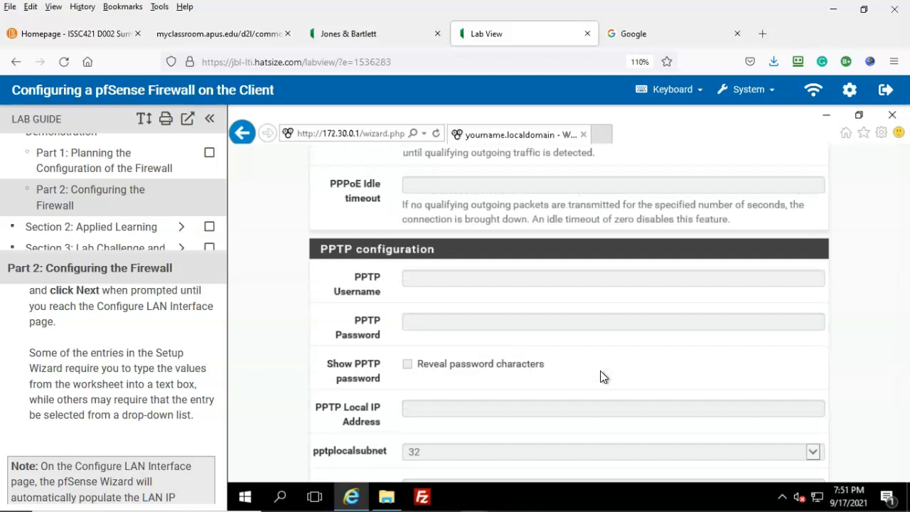
{"action": "scroll", "coordinate": [600, 376], "scroll_direction": "down", "scroll_amount": 8}
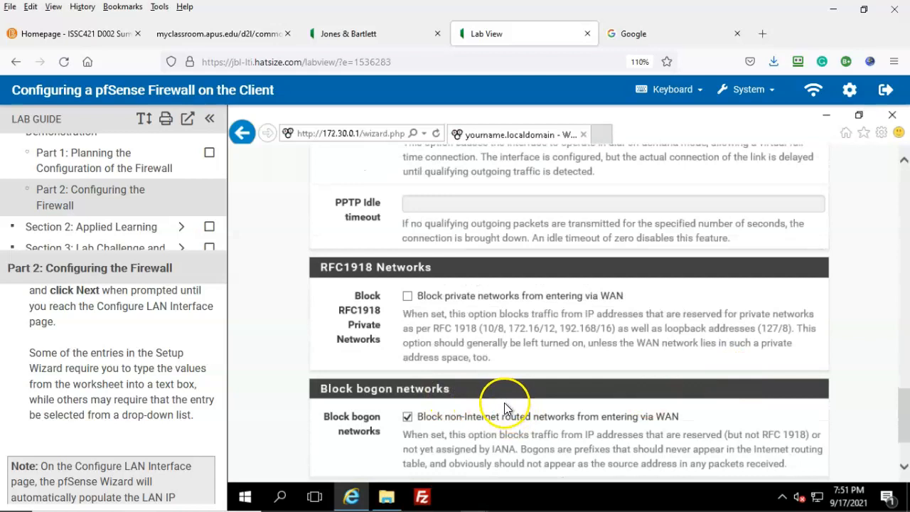
Compare the WAN settings against the firewall planner spreadsheet
{"action": "left_click", "coordinate": [694, 499]}
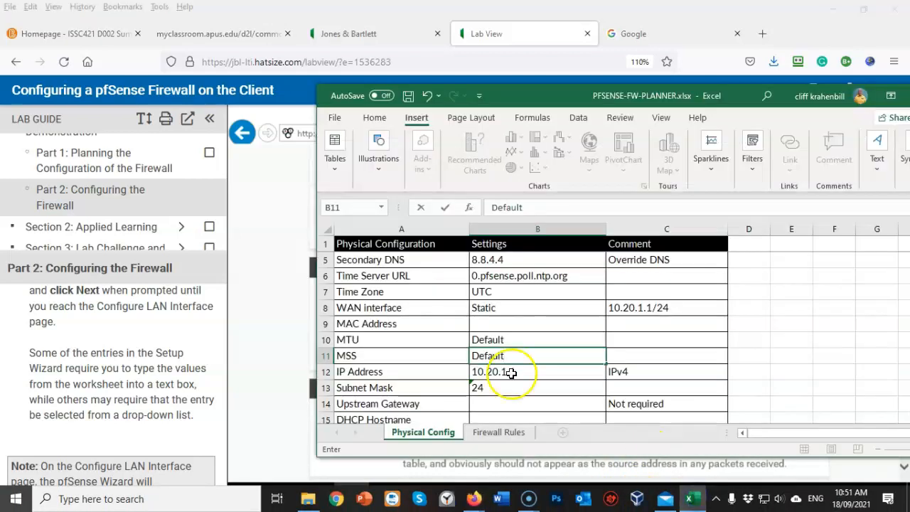
{"action": "scroll", "coordinate": [523, 360], "scroll_direction": "down", "scroll_amount": 7}
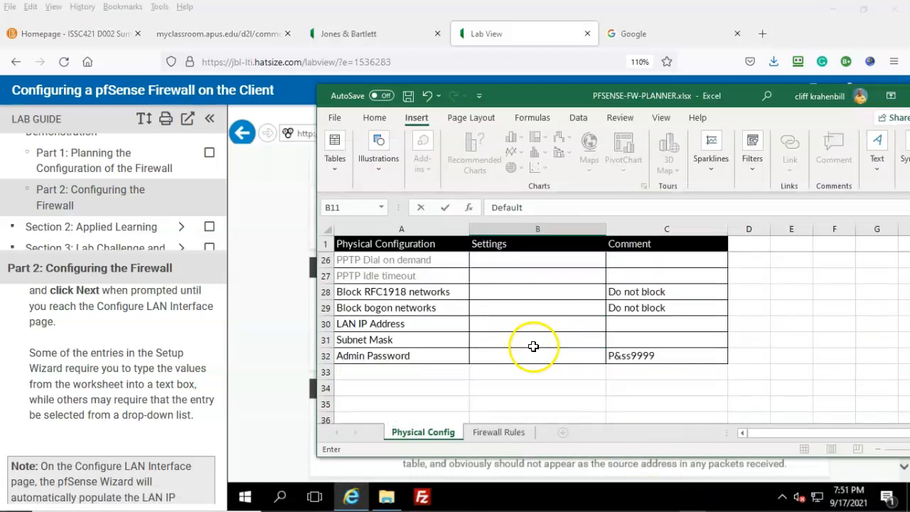
{"action": "left_click", "coordinate": [249, 366]}
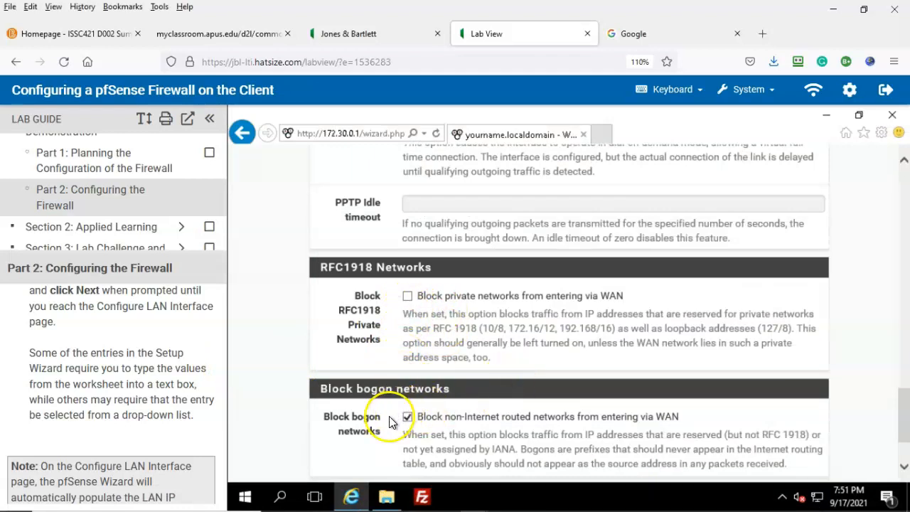
{"action": "mouse_move", "coordinate": [655, 508]}
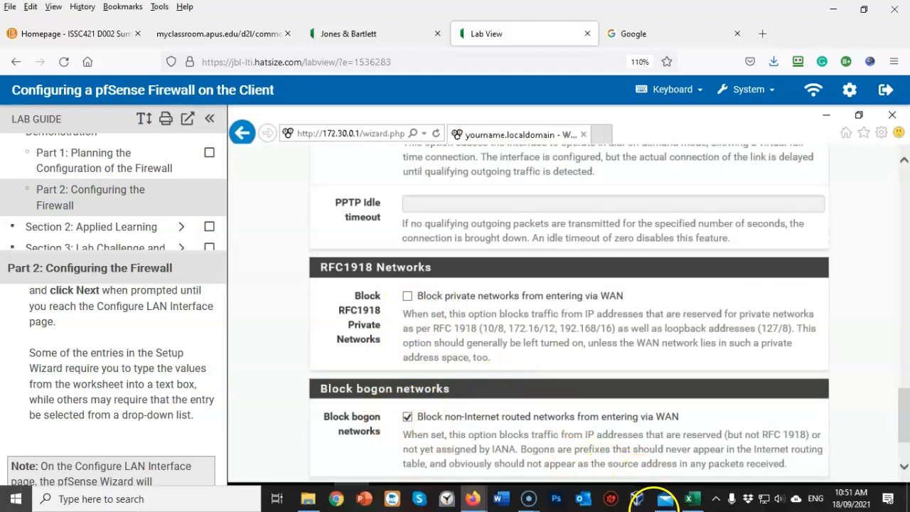
{"action": "left_click", "coordinate": [701, 500]}
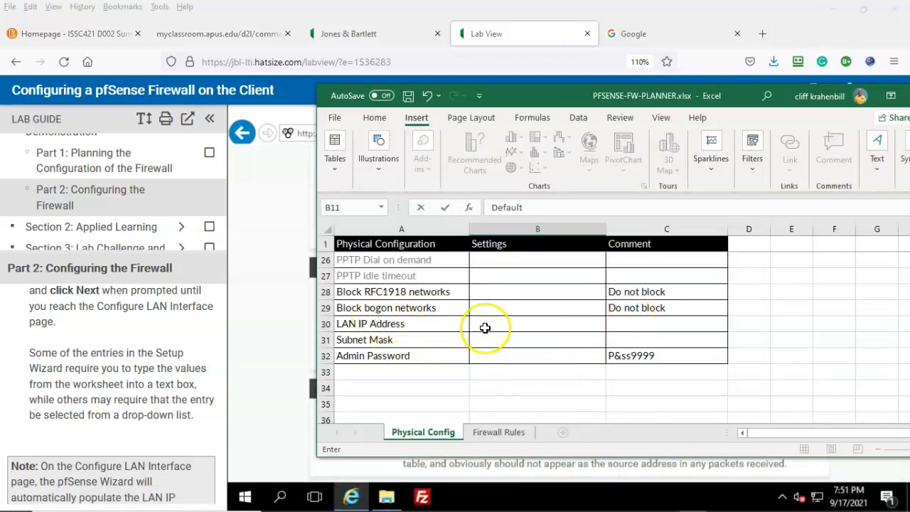
{"action": "left_click", "coordinate": [271, 331]}
Uncheck Block bogon networks and submit the WAN settings
{"action": "left_click", "coordinate": [408, 417]}
{"action": "scroll", "coordinate": [597, 424], "scroll_direction": "down", "scroll_amount": 3}
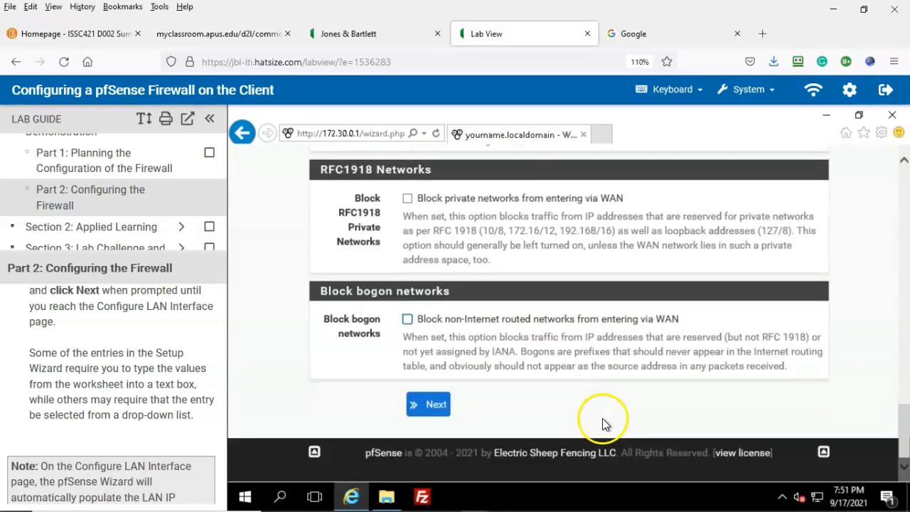
{"action": "left_click", "coordinate": [432, 411]}
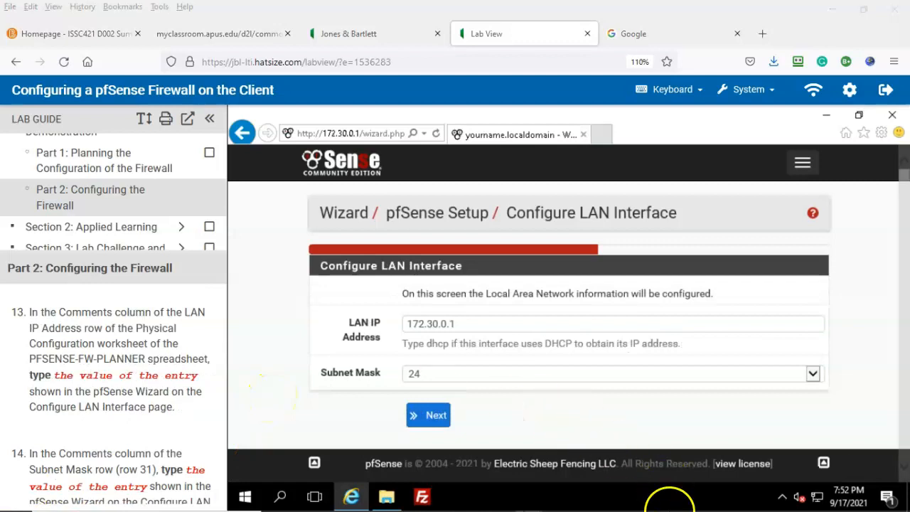
Review the planner and lab guide, then accept LAN address 172.30.0.1/24 and continue
{"action": "left_click", "coordinate": [691, 498]}
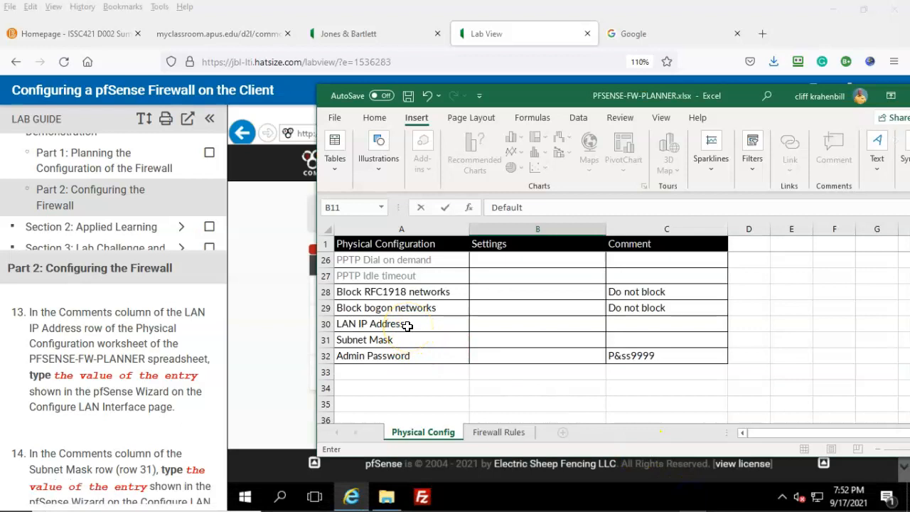
{"action": "left_click", "coordinate": [24, 485]}
{"action": "scroll", "coordinate": [181, 404], "scroll_direction": "down", "scroll_amount": 4}
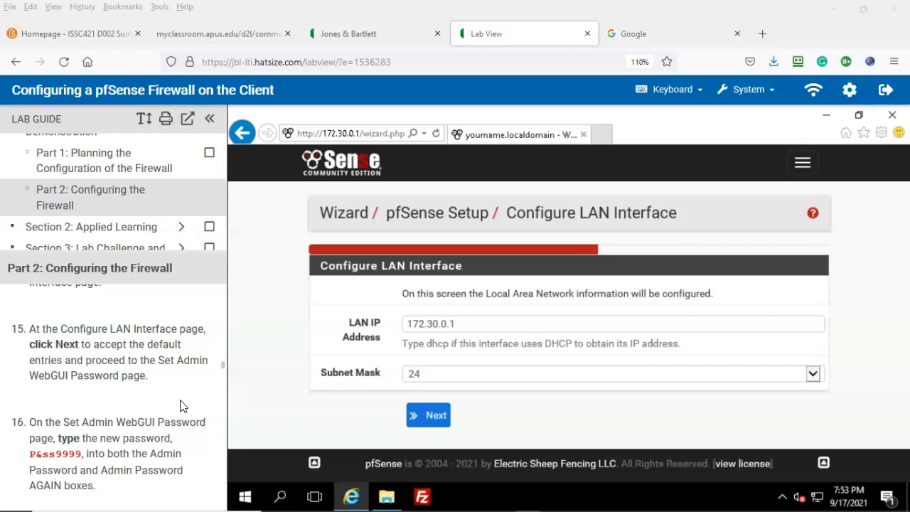
{"action": "left_click", "coordinate": [429, 416]}
{"action": "scroll", "coordinate": [114, 427], "scroll_direction": "down", "scroll_amount": 2}
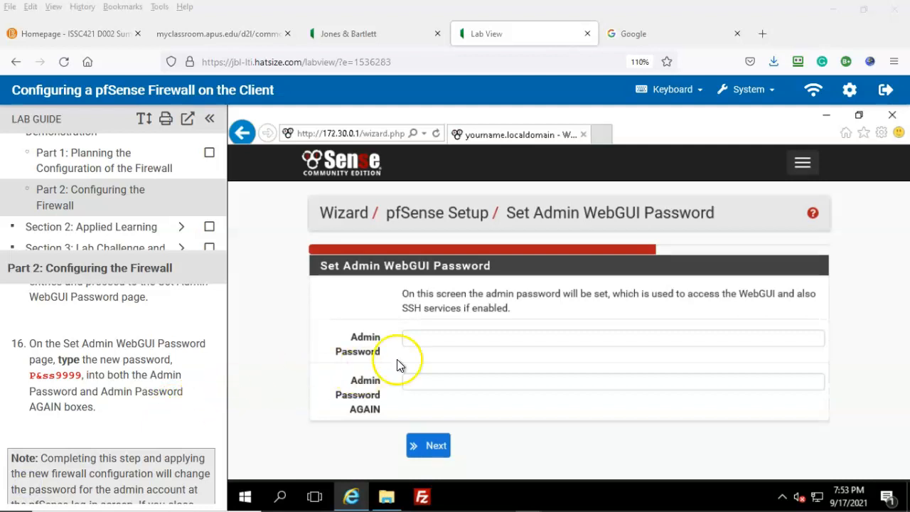
Enter the new admin password and reveal it to verify it
{"action": "left_click", "coordinate": [421, 340]}
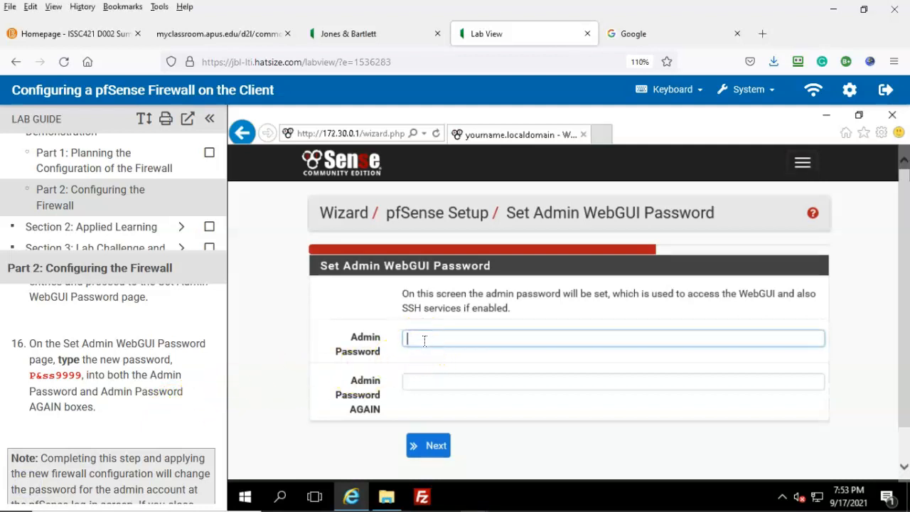
{"action": "type", "text": "P&ss"}
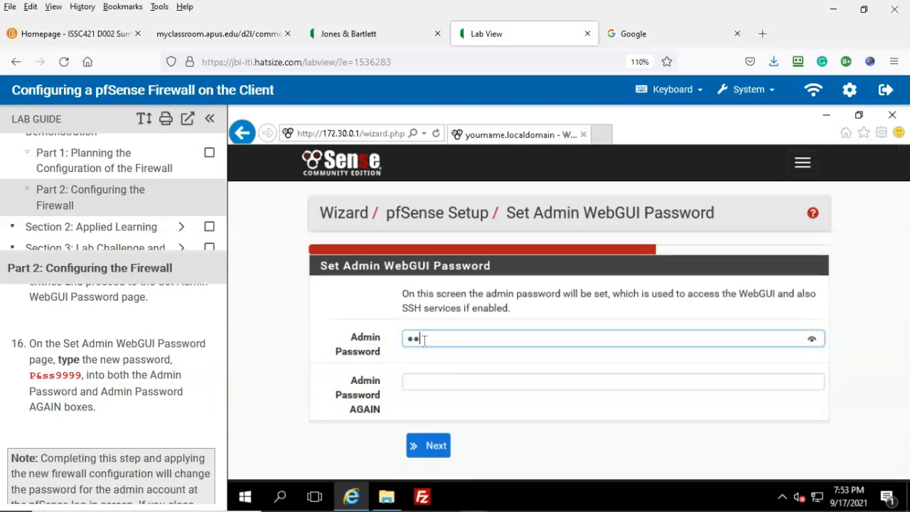
{"action": "type", "text": "9999"}
{"action": "left_click", "coordinate": [810, 340]}
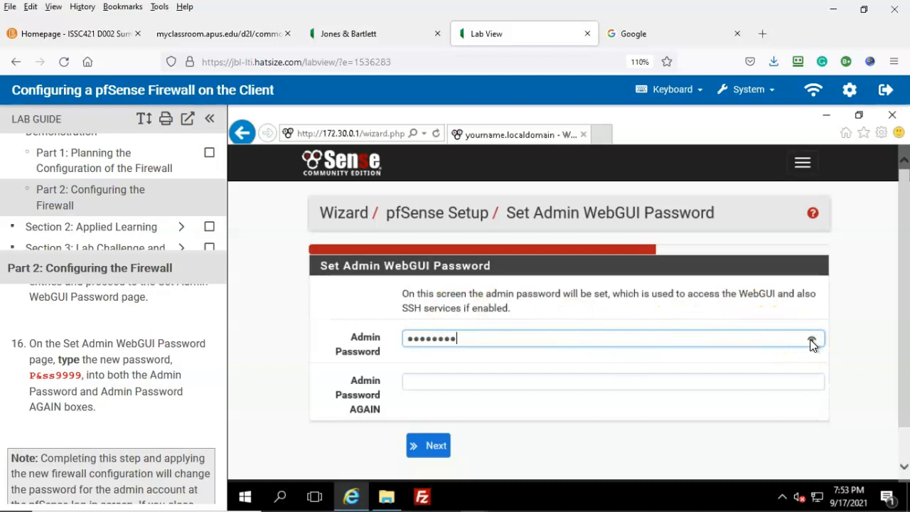
{"action": "left_click", "coordinate": [811, 339]}
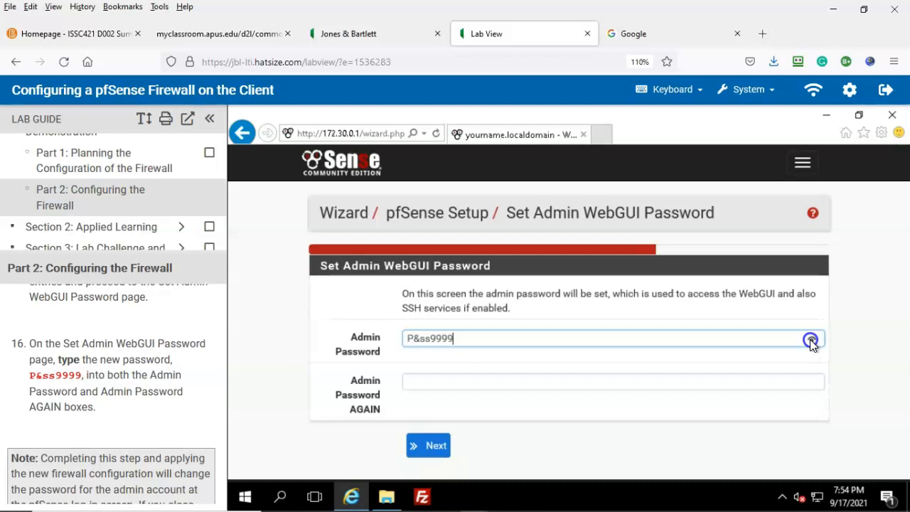
Enter the matching confirmation password, correcting a missing character, and submit it
{"action": "left_click", "coordinate": [430, 380]}
{"action": "type", "text": "P&ss"}
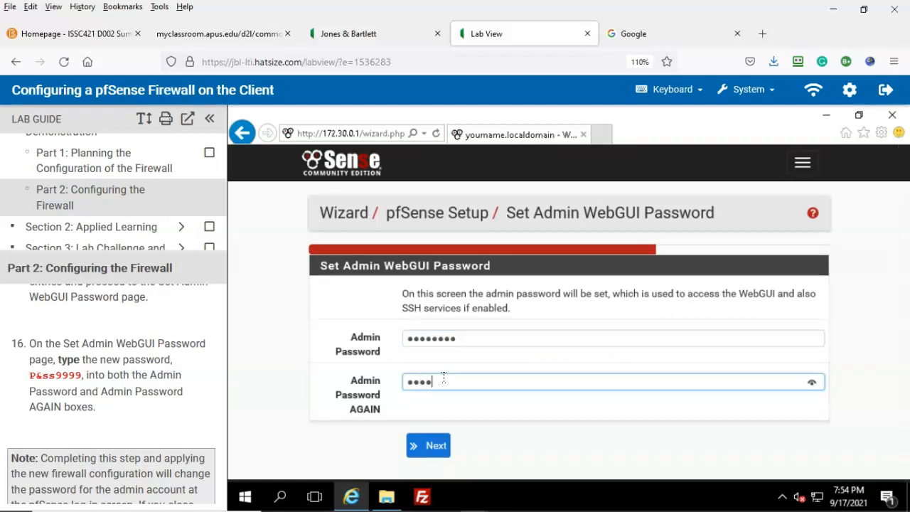
{"action": "type", "text": "999"}
{"action": "left_click", "coordinate": [812, 384]}
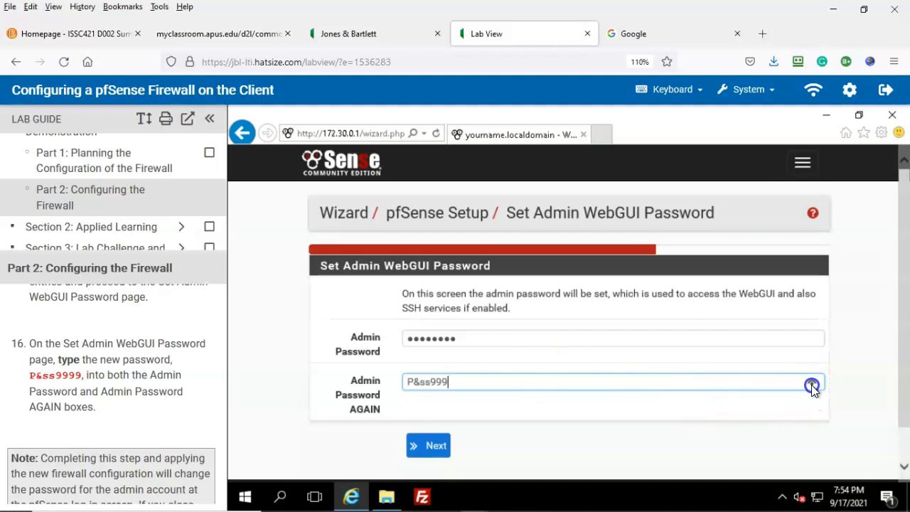
{"action": "left_click", "coordinate": [811, 385]}
{"action": "type", "text": "9"}
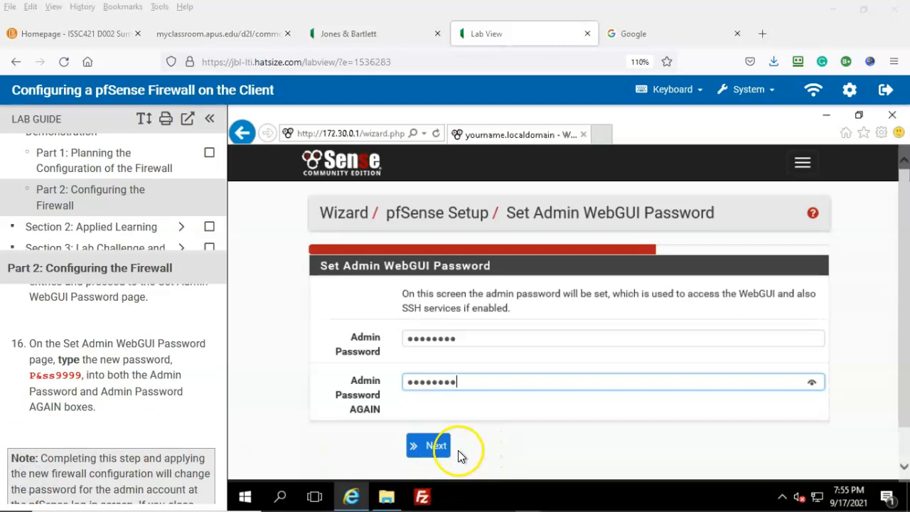
{"action": "left_click", "coordinate": [436, 448]}
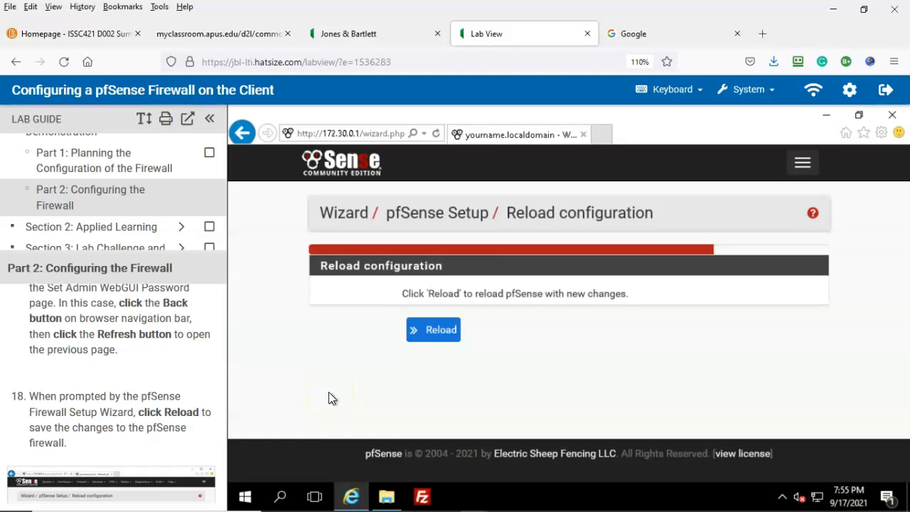
Reload pfSense with the new configuration, then open the main navigation menu
{"action": "left_click", "coordinate": [433, 330]}
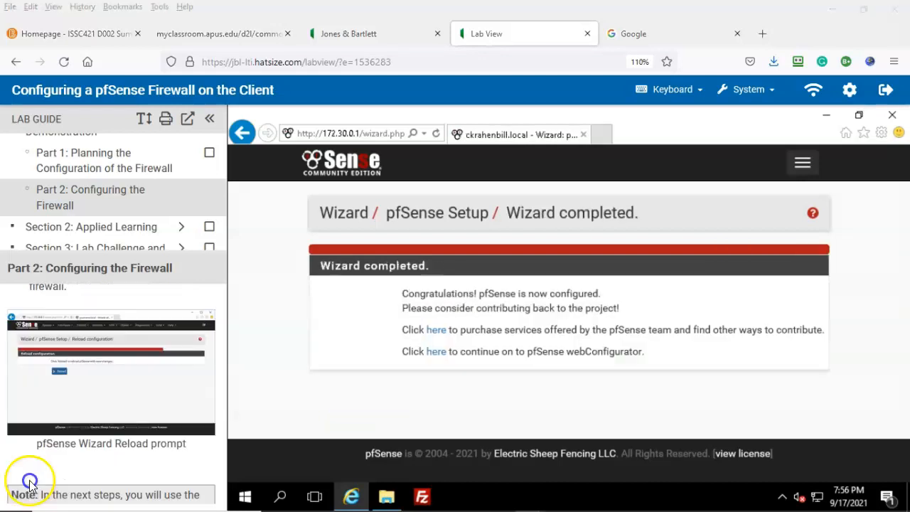
{"action": "scroll", "coordinate": [175, 365], "scroll_direction": "down", "scroll_amount": 3}
{"action": "left_click", "coordinate": [199, 329]}
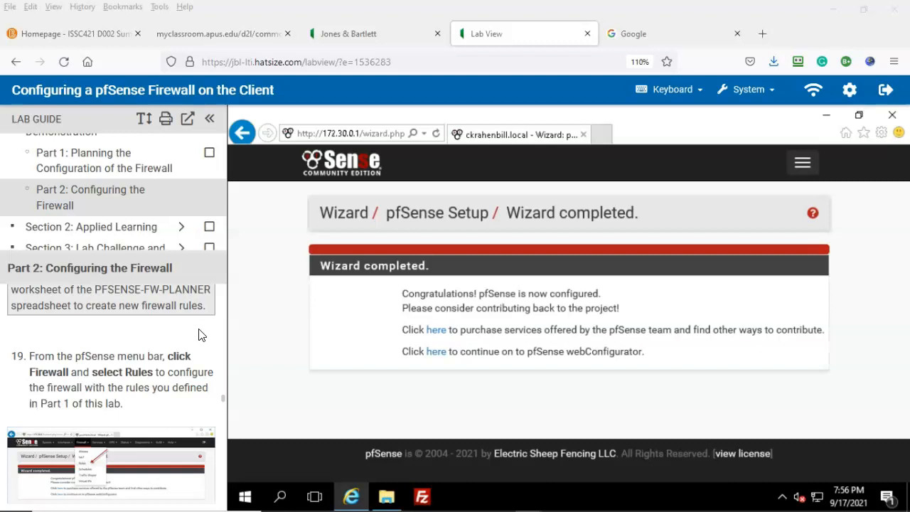
{"action": "left_click", "coordinate": [803, 162]}
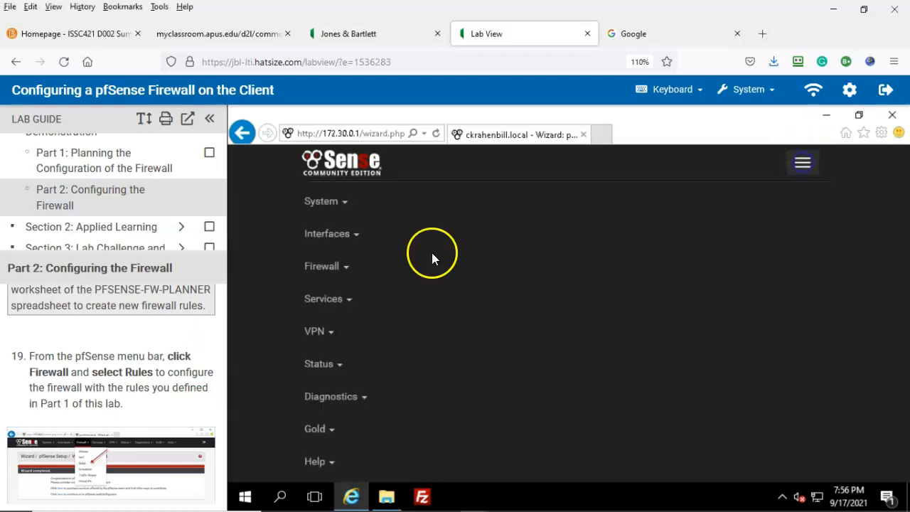
Go to Firewall > Rules and switch to the LAN interface rules
{"action": "left_click", "coordinate": [323, 267]}
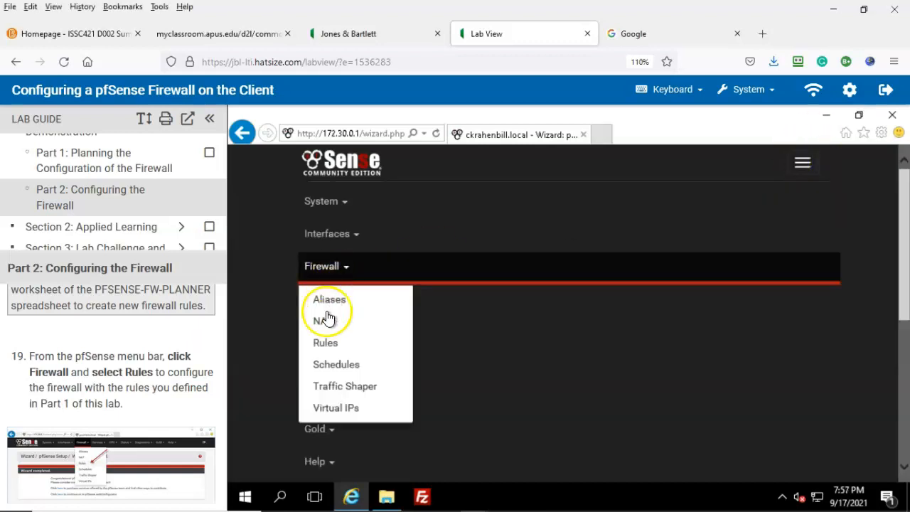
{"action": "left_click", "coordinate": [324, 349]}
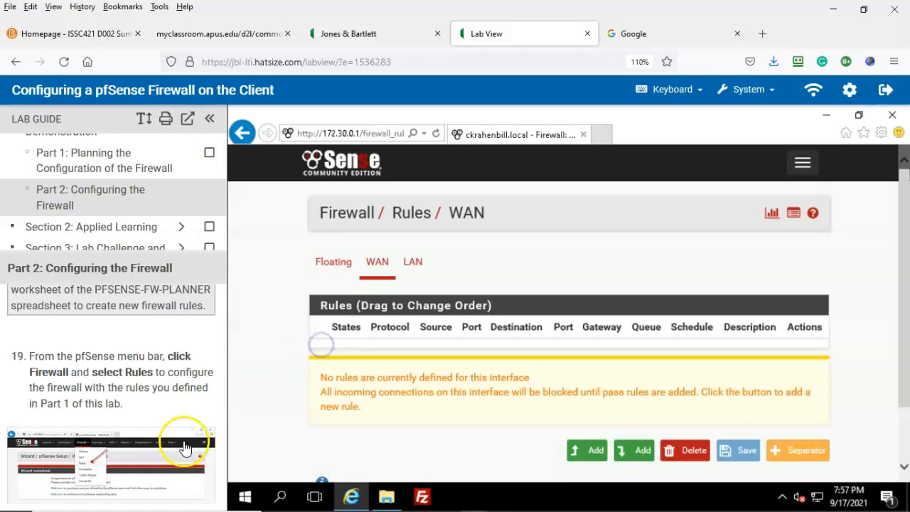
{"action": "scroll", "coordinate": [27, 483], "scroll_direction": "down", "scroll_amount": 3}
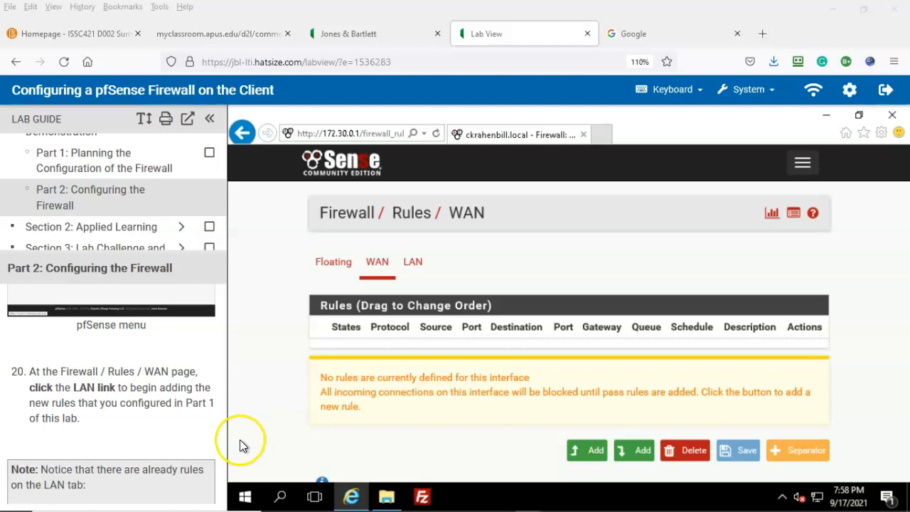
{"action": "left_click", "coordinate": [416, 271]}
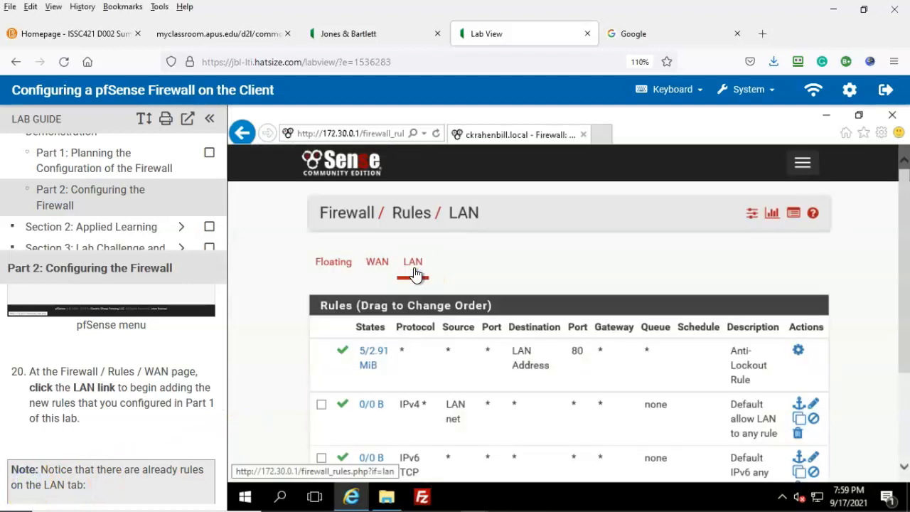
{"action": "scroll", "coordinate": [28, 469], "scroll_direction": "down", "scroll_amount": 5}
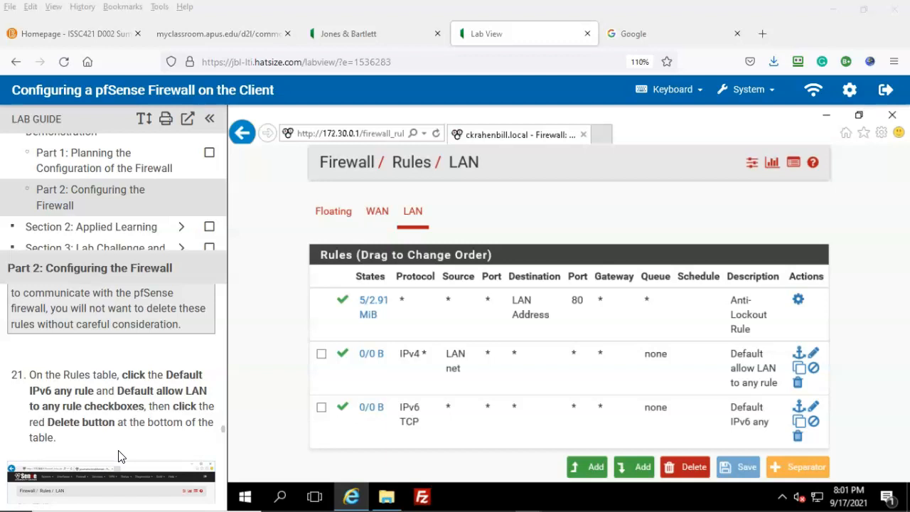
Select the Default allow LAN and Default IPv6 allow rules and confirm deleting both
{"action": "left_click", "coordinate": [321, 353]}
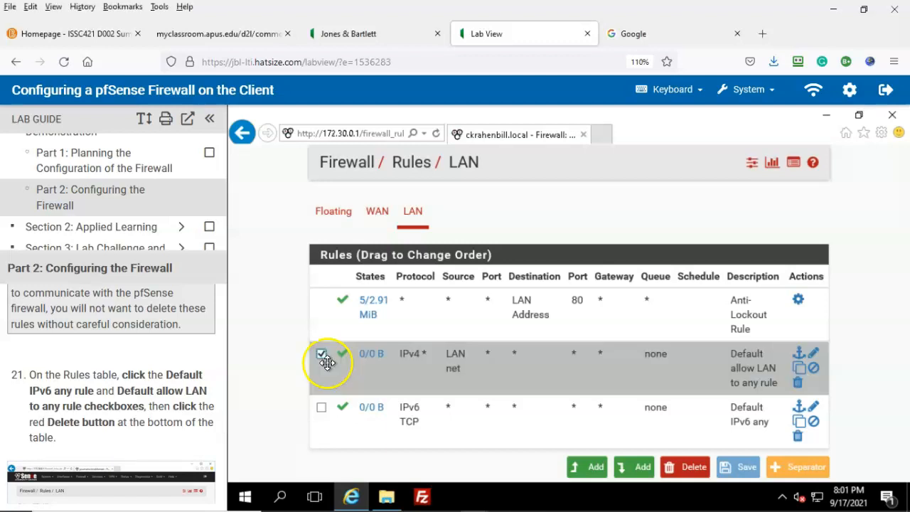
{"action": "left_click", "coordinate": [321, 408]}
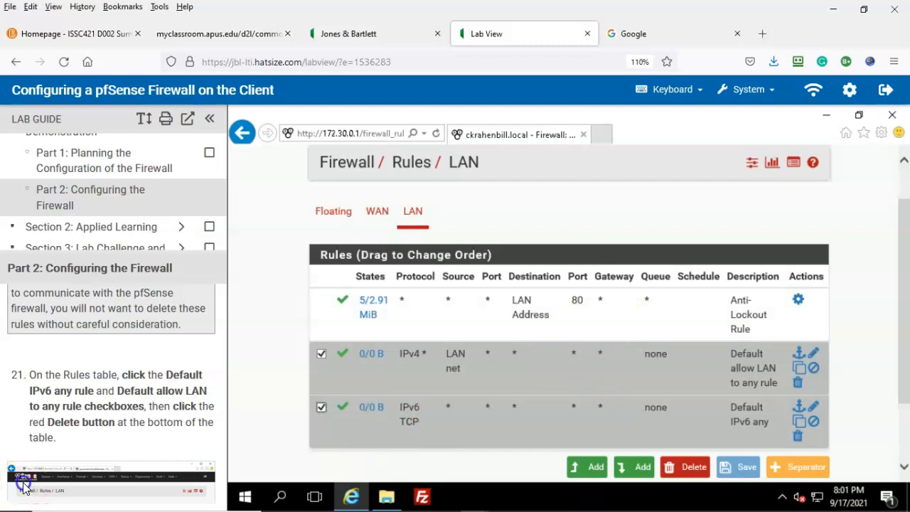
{"action": "left_click", "coordinate": [693, 469]}
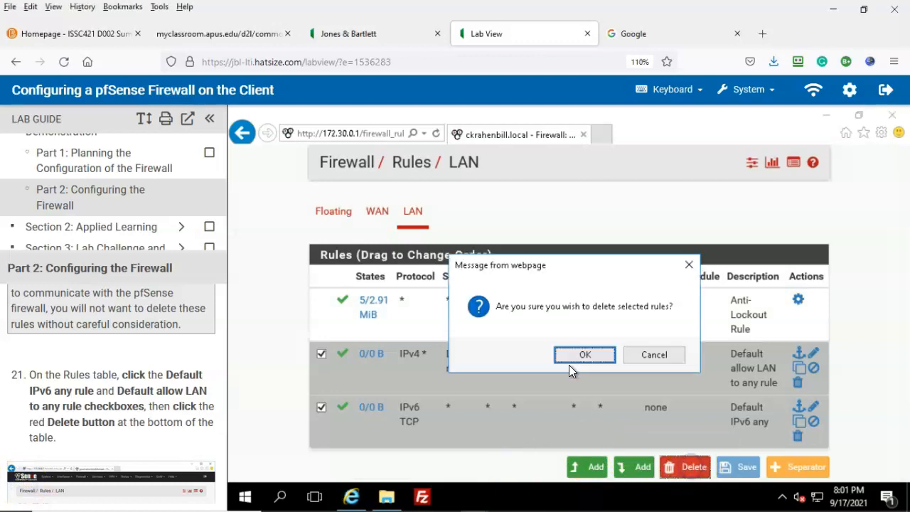
{"action": "left_click", "coordinate": [576, 355]}
{"action": "scroll", "coordinate": [218, 422], "scroll_direction": "down", "scroll_amount": 3}
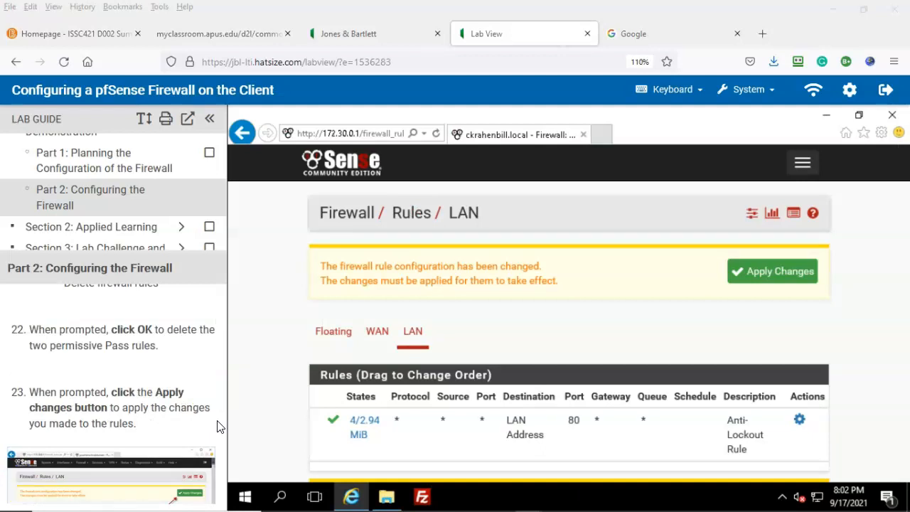
Apply the default-rule deletions and begin adding a new firewall rule
{"action": "left_click", "coordinate": [779, 274]}
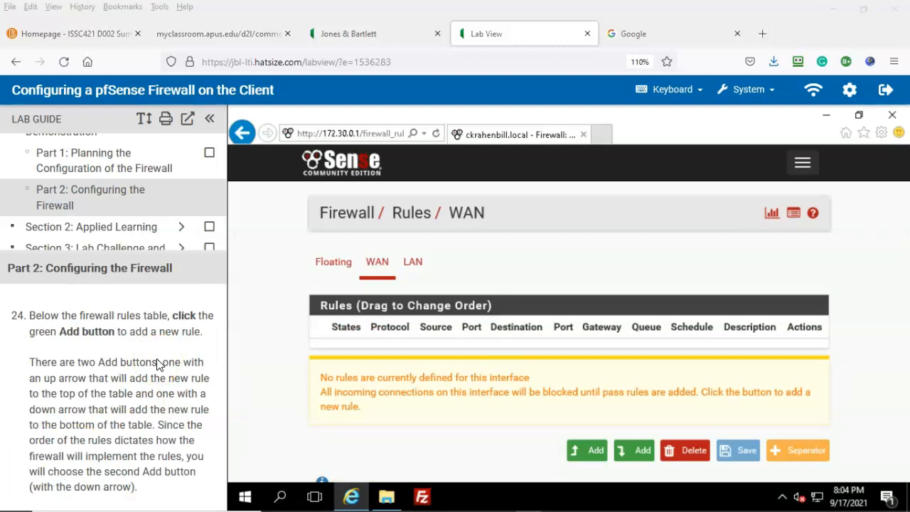
{"action": "scroll", "coordinate": [153, 368], "scroll_direction": "down", "scroll_amount": 2}
{"action": "scroll", "coordinate": [151, 371], "scroll_direction": "up", "scroll_amount": 2}
{"action": "scroll", "coordinate": [173, 413], "scroll_direction": "down", "scroll_amount": 2}
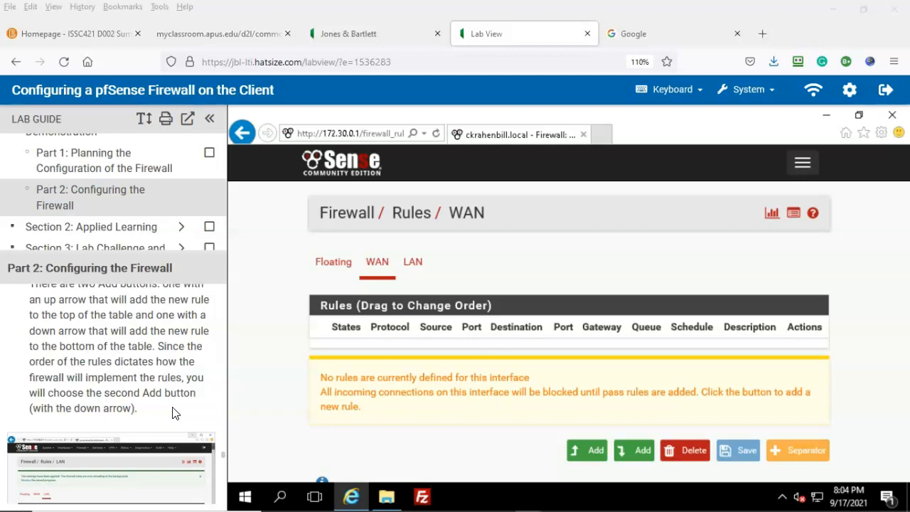
{"action": "left_click", "coordinate": [634, 455]}
{"action": "scroll", "coordinate": [148, 372], "scroll_direction": "down", "scroll_amount": 5}
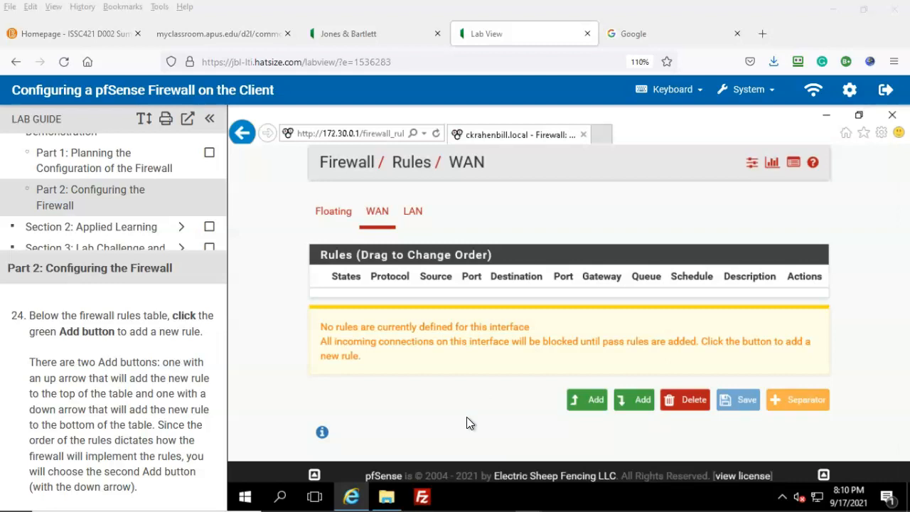
Append a new rule to the end of the list and set its interface to LAN
{"action": "left_click", "coordinate": [639, 404]}
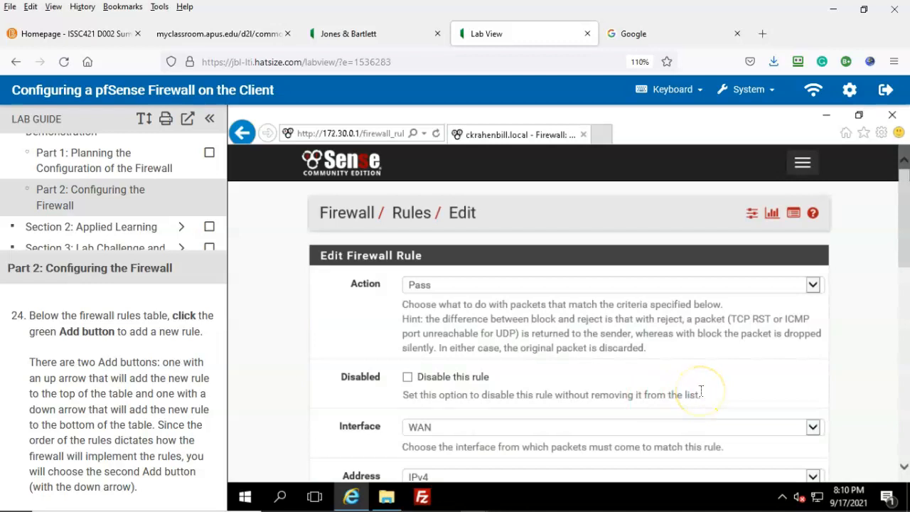
{"action": "scroll", "coordinate": [114, 391], "scroll_direction": "down", "scroll_amount": 5}
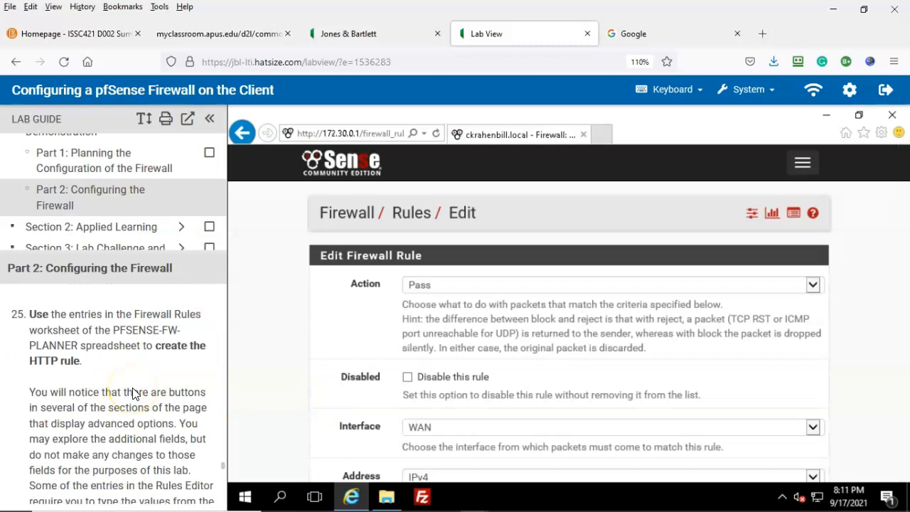
{"action": "left_click", "coordinate": [133, 362]}
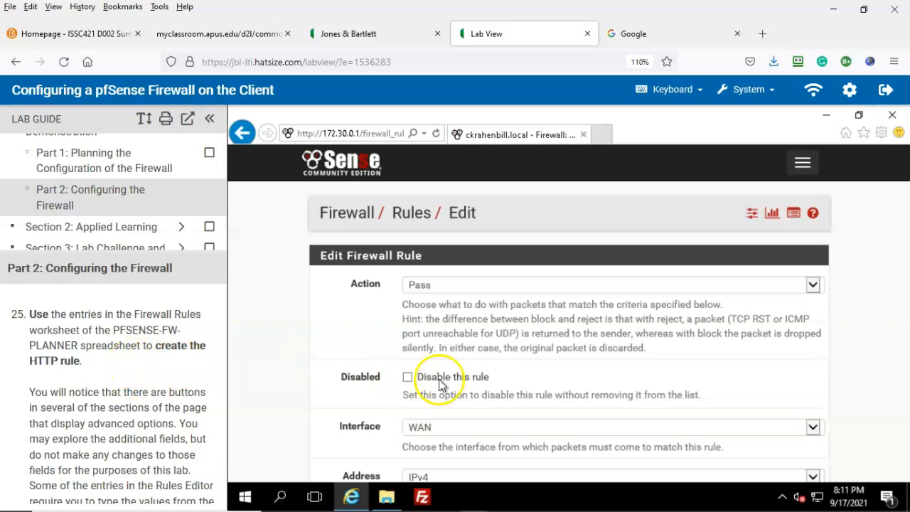
{"action": "scroll", "coordinate": [540, 352], "scroll_direction": "down", "scroll_amount": 1}
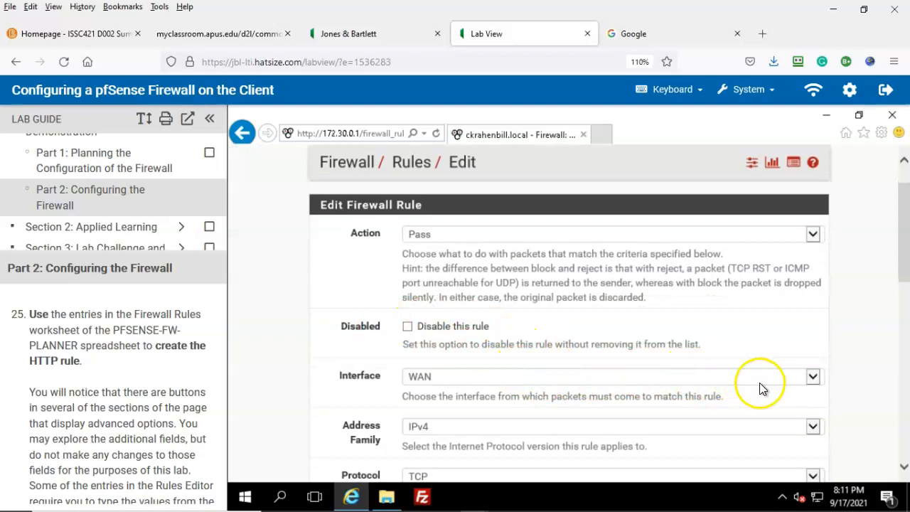
{"action": "left_click", "coordinate": [813, 378]}
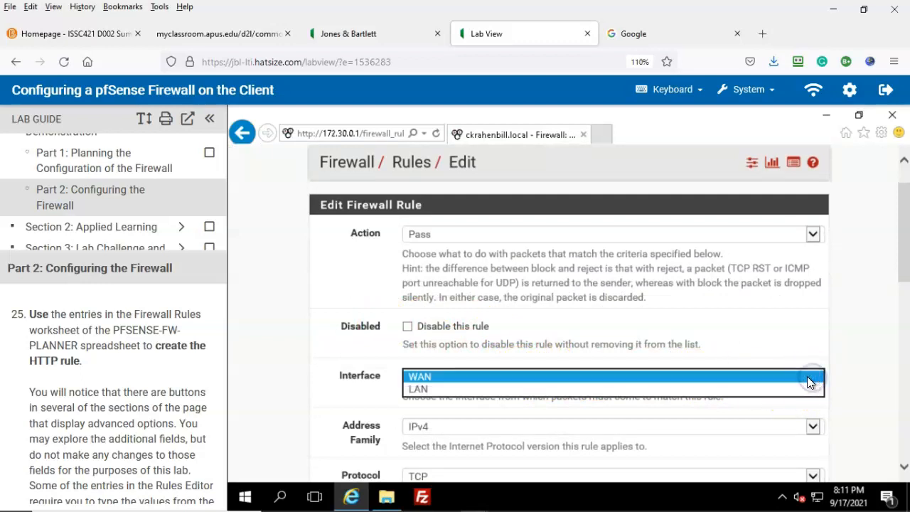
{"action": "left_click", "coordinate": [426, 390]}
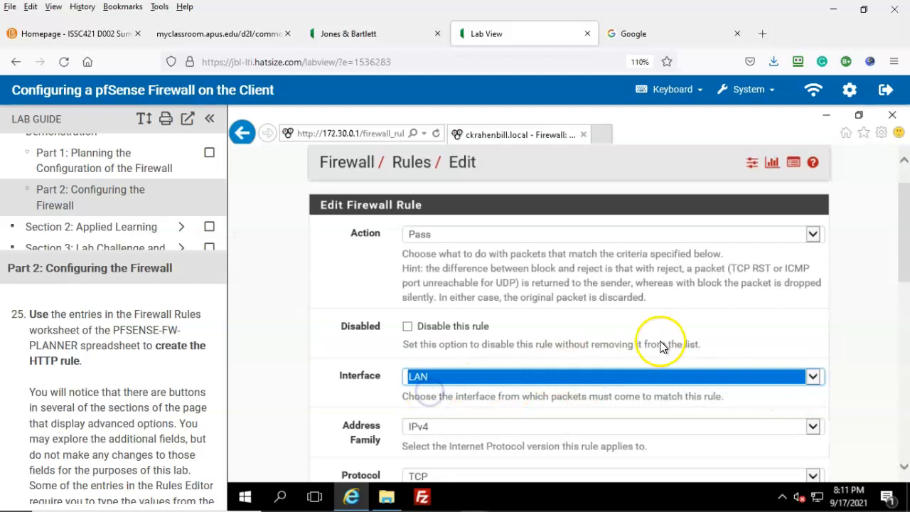
Set the destination port range to HTTP (80) and save the Internet Browsing rule
{"action": "scroll", "coordinate": [665, 359], "scroll_direction": "down", "scroll_amount": 1}
{"action": "scroll", "coordinate": [674, 377], "scroll_direction": "down", "scroll_amount": 2}
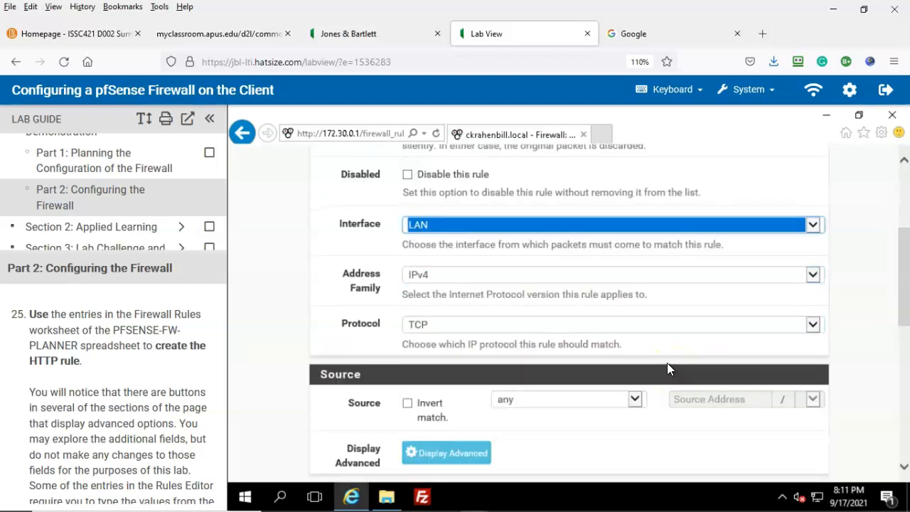
{"action": "scroll", "coordinate": [668, 365], "scroll_direction": "down", "scroll_amount": 1}
{"action": "scroll", "coordinate": [629, 393], "scroll_direction": "down", "scroll_amount": 2}
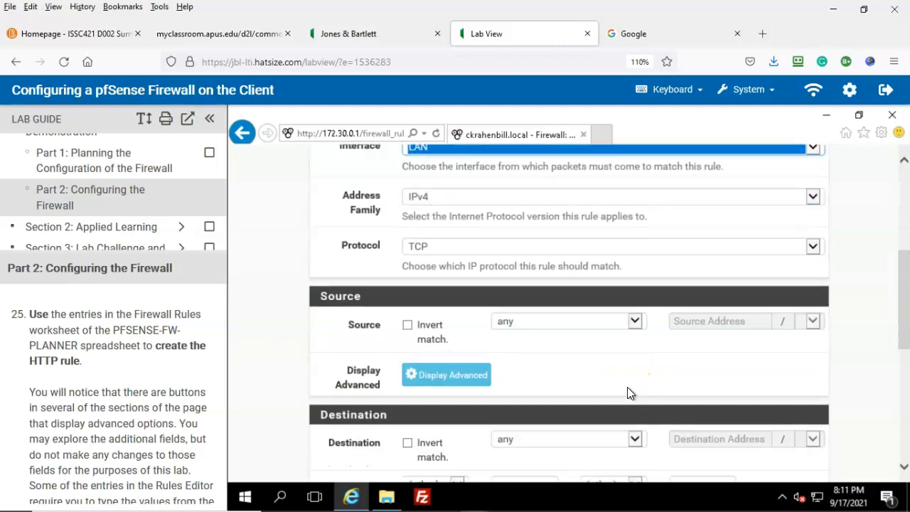
{"action": "scroll", "coordinate": [615, 382], "scroll_direction": "down", "scroll_amount": 1}
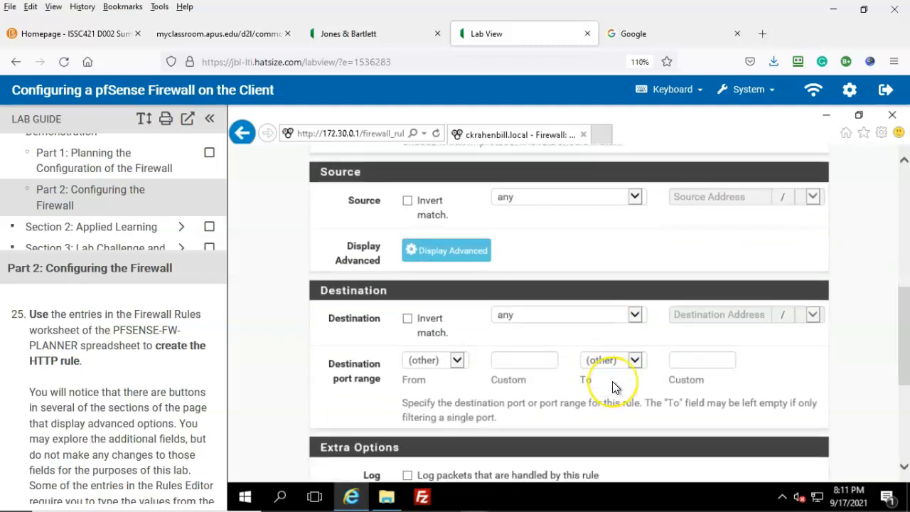
{"action": "left_click", "coordinate": [458, 362]}
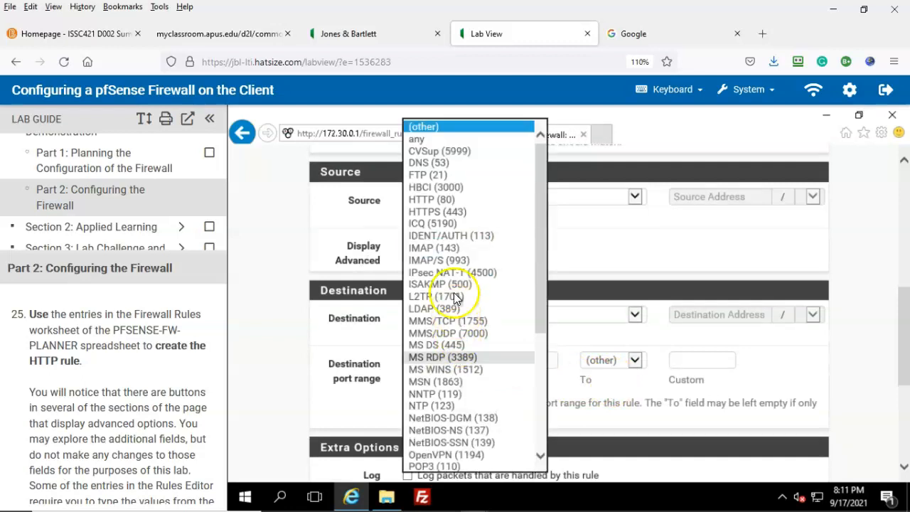
{"action": "left_click", "coordinate": [439, 202]}
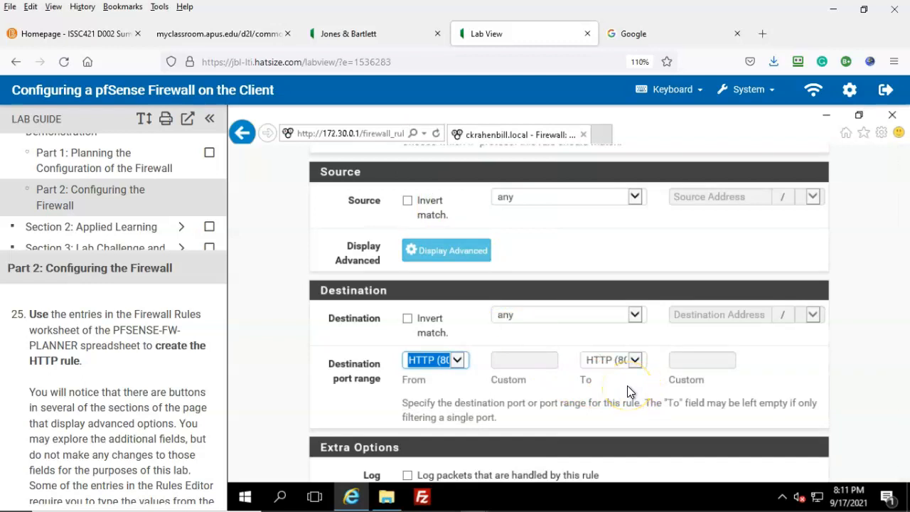
{"action": "scroll", "coordinate": [631, 404], "scroll_direction": "down", "scroll_amount": 1}
{"action": "scroll", "coordinate": [631, 404], "scroll_direction": "down", "scroll_amount": 2}
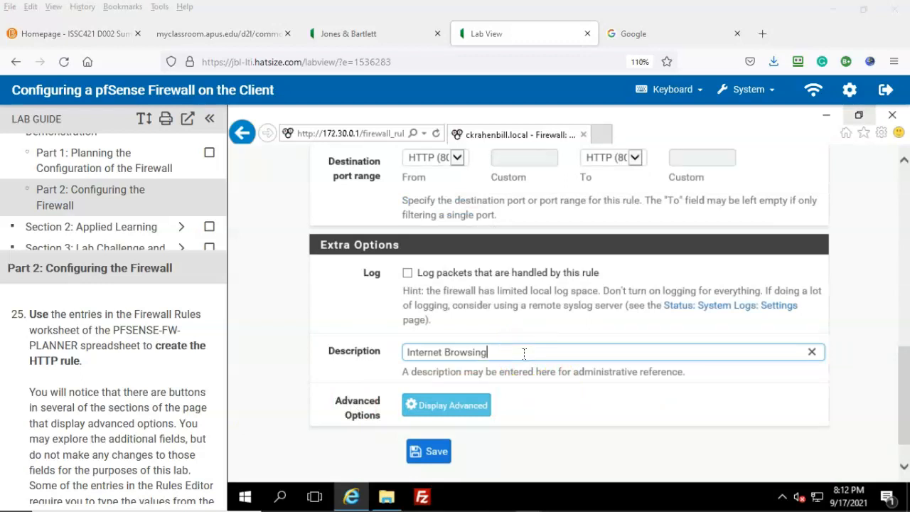
{"action": "left_click", "coordinate": [433, 452]}
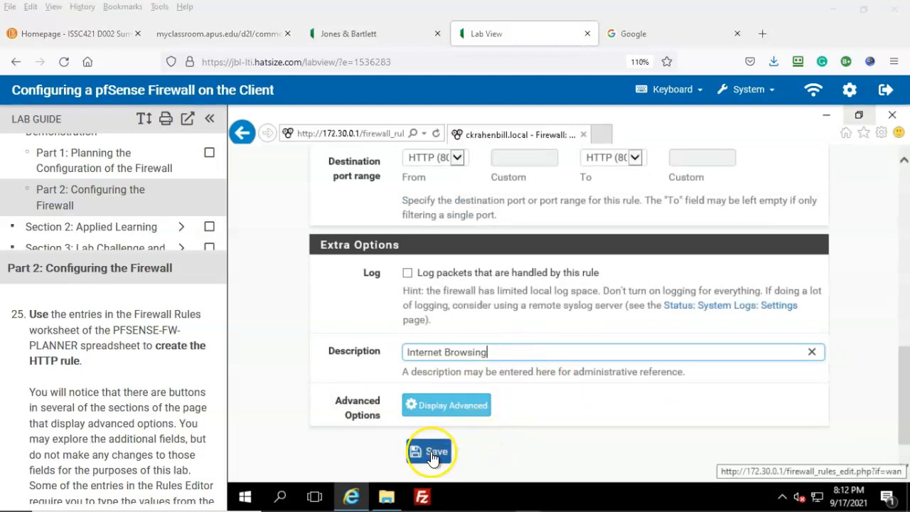
Apply the saved Internet Browsing HTTP rule and start another rule at the end of the list
{"action": "left_click", "coordinate": [581, 344]}
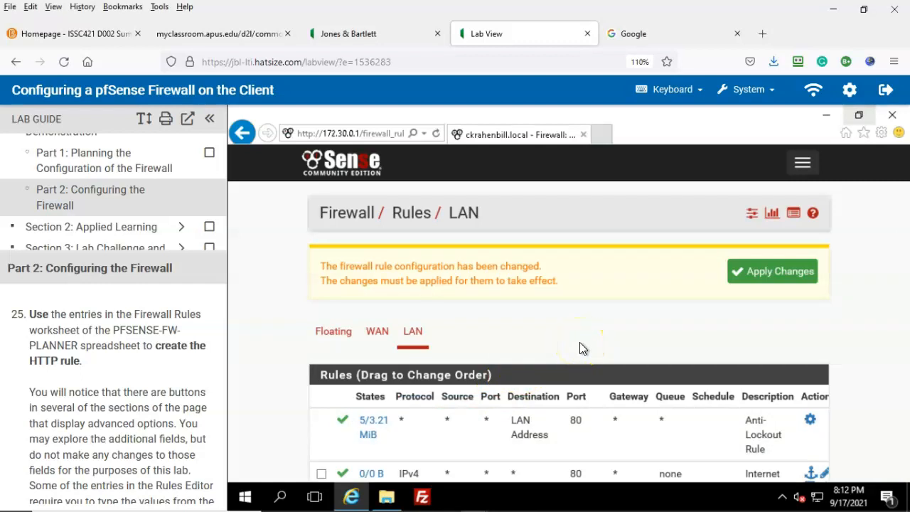
{"action": "left_click", "coordinate": [766, 278]}
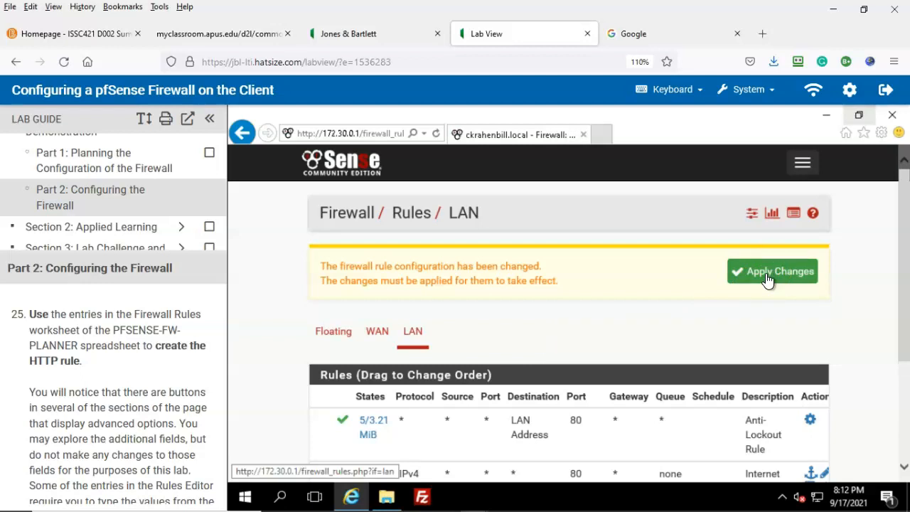
{"action": "left_click", "coordinate": [766, 275]}
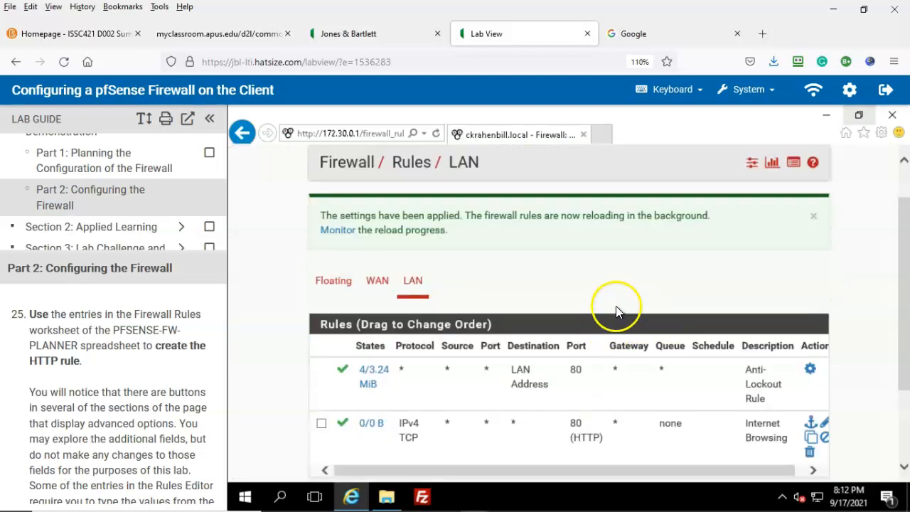
{"action": "scroll", "coordinate": [616, 307], "scroll_direction": "down", "scroll_amount": 1}
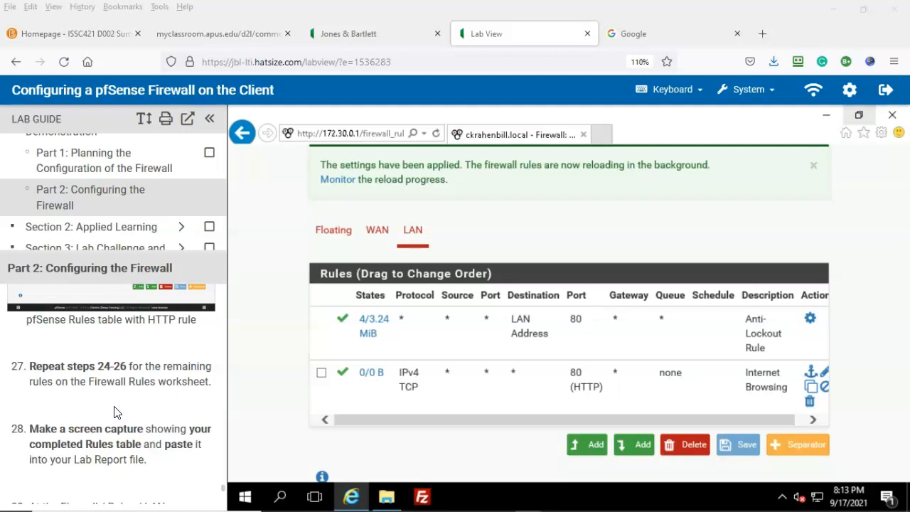
{"action": "left_click", "coordinate": [641, 458]}
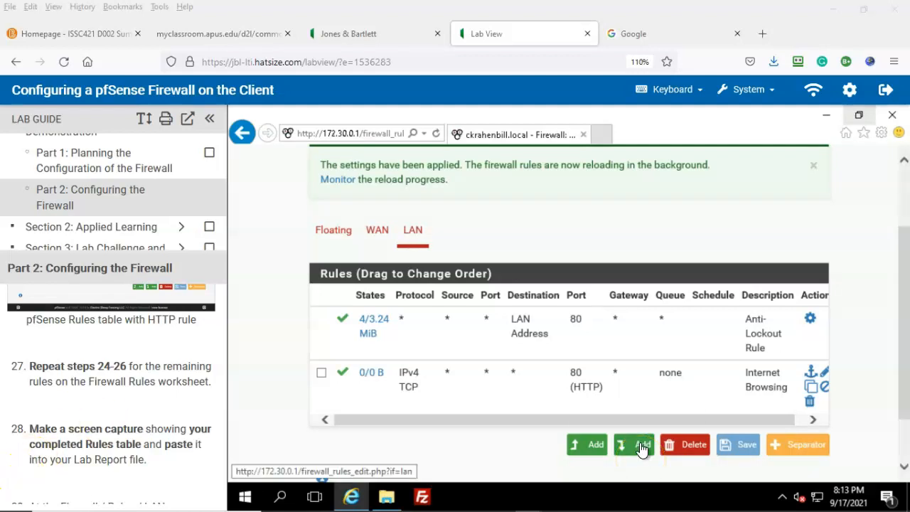
Append a new LAN rule and scroll down to its destination port range
{"action": "left_click", "coordinate": [642, 446]}
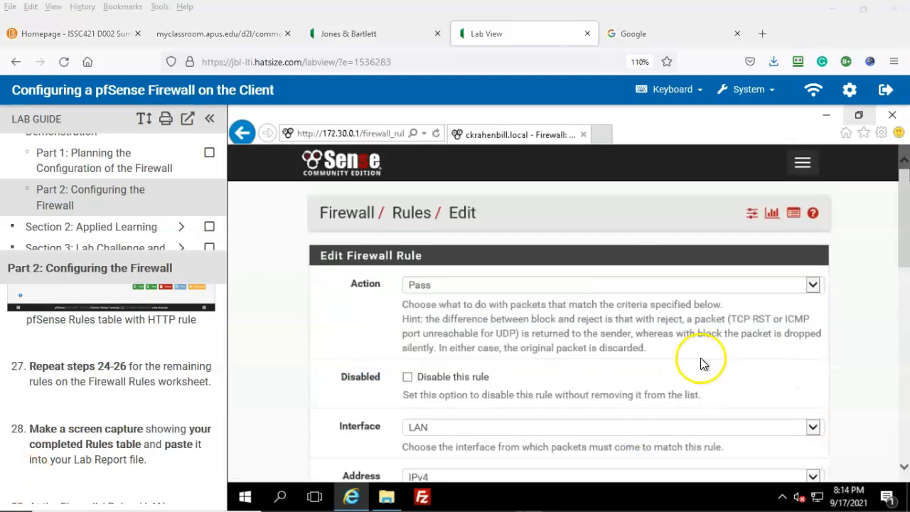
{"action": "scroll", "coordinate": [702, 359], "scroll_direction": "down", "scroll_amount": 1}
{"action": "scroll", "coordinate": [700, 360], "scroll_direction": "down", "scroll_amount": 2}
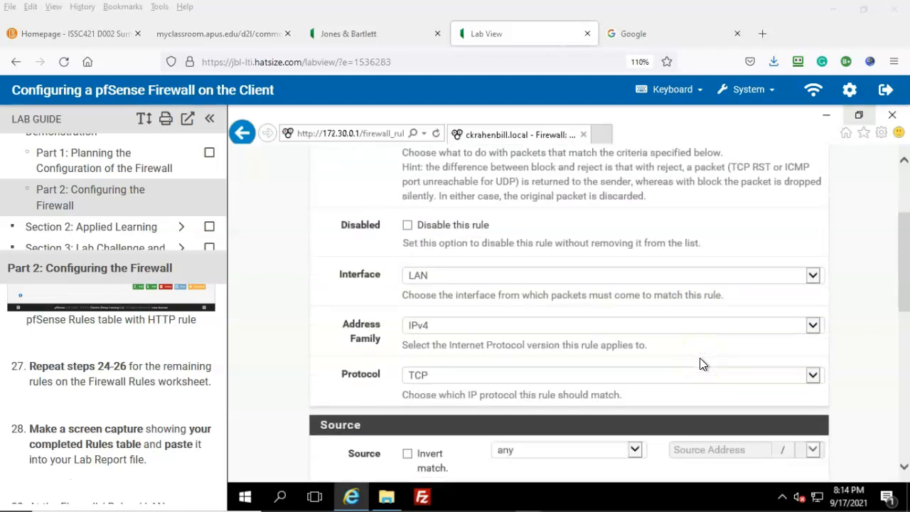
{"action": "scroll", "coordinate": [674, 334], "scroll_direction": "down", "scroll_amount": 2}
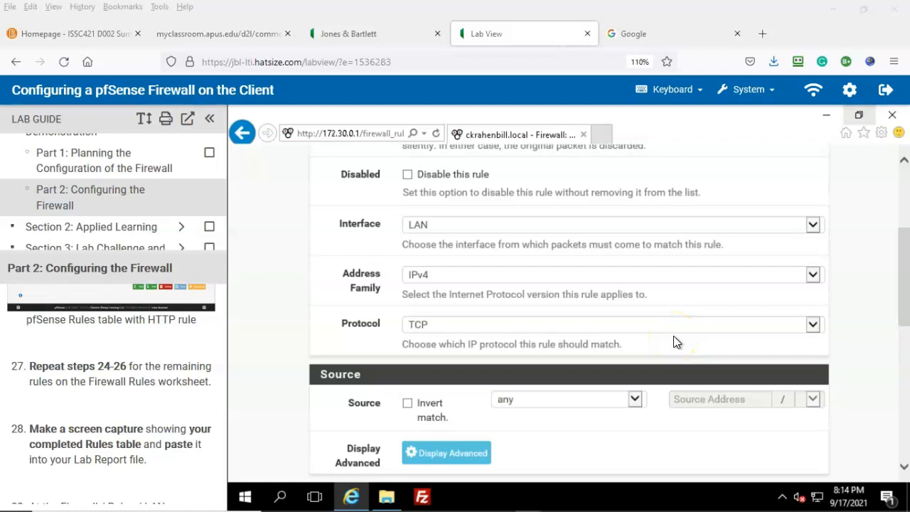
{"action": "scroll", "coordinate": [673, 336], "scroll_direction": "down", "scroll_amount": 1}
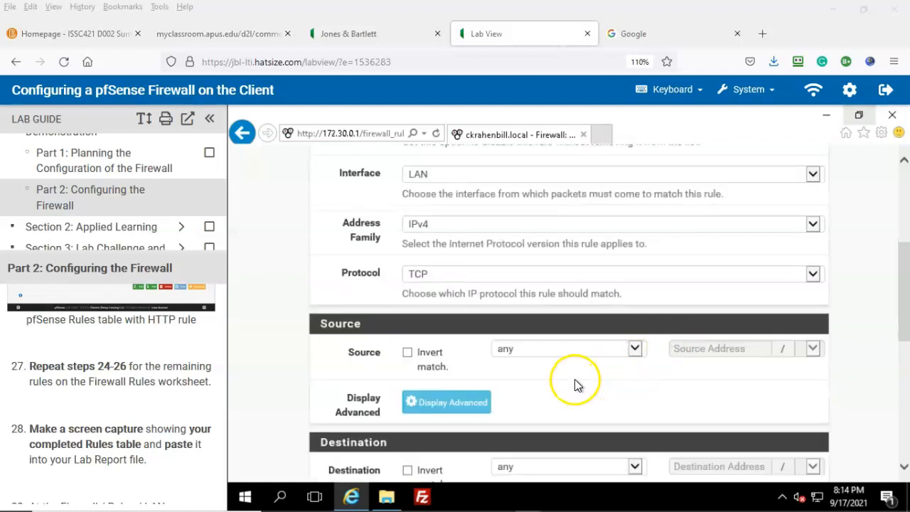
{"action": "scroll", "coordinate": [576, 379], "scroll_direction": "down", "scroll_amount": 2}
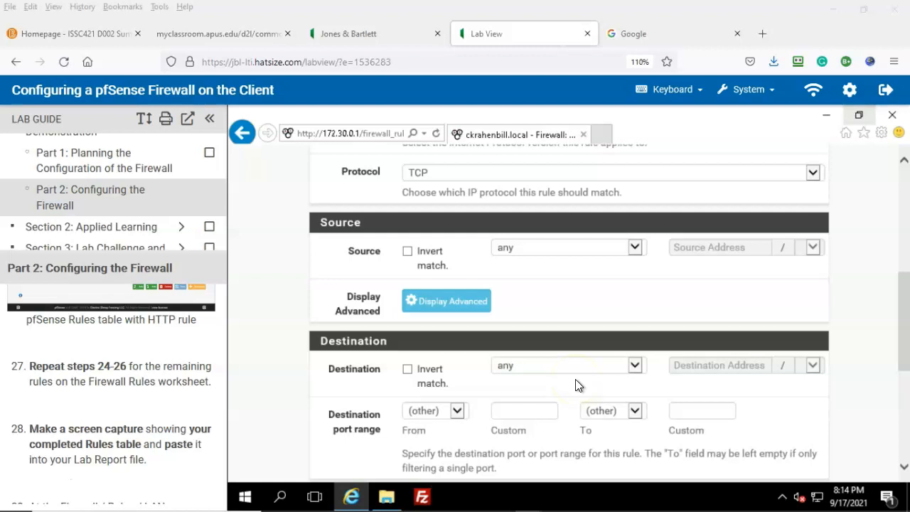
Check the planned rules in the firewall planner workbook, then return to the rule form
{"action": "mouse_move", "coordinate": [732, 499]}
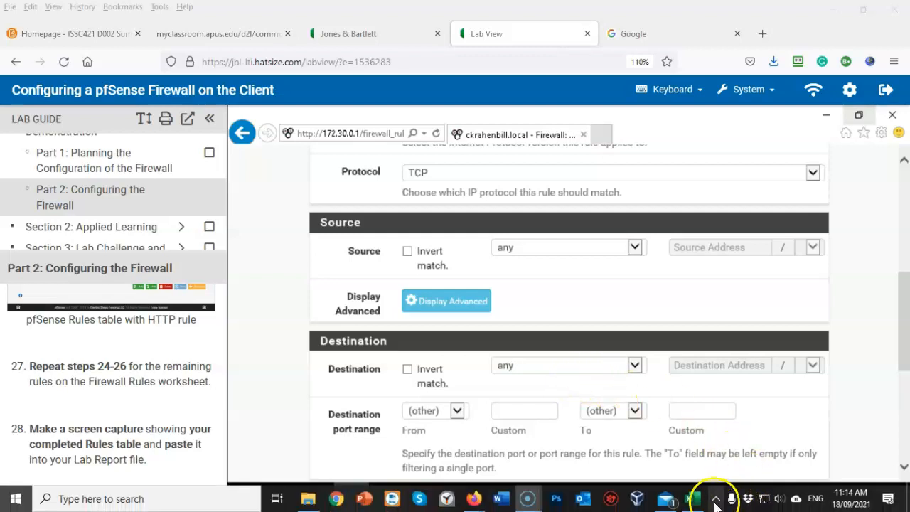
{"action": "left_click", "coordinate": [691, 500]}
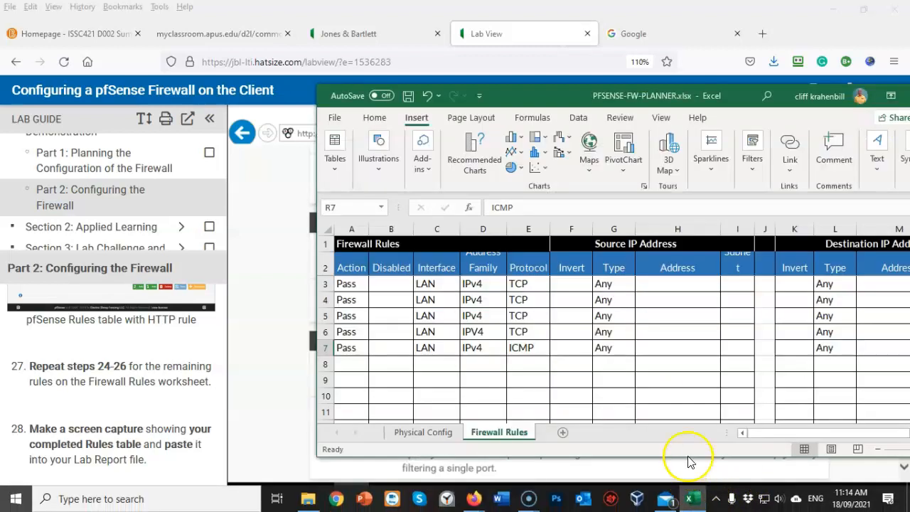
{"action": "left_click_drag", "start_coordinate": [796, 433], "coordinate": [682, 443]}
{"action": "left_click", "coordinate": [252, 424]}
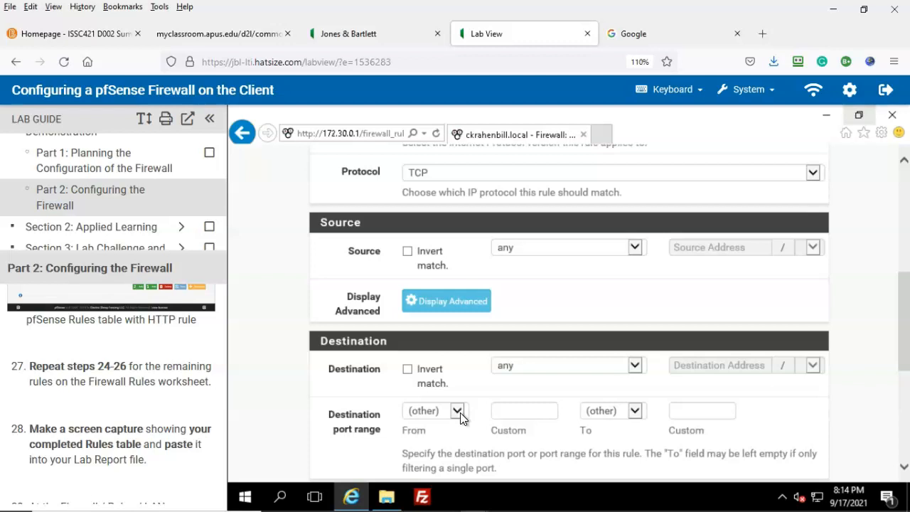
Set the rule's destination port range to SMTP (25)
{"action": "left_click", "coordinate": [460, 412]}
{"action": "left_click", "coordinate": [489, 322]}
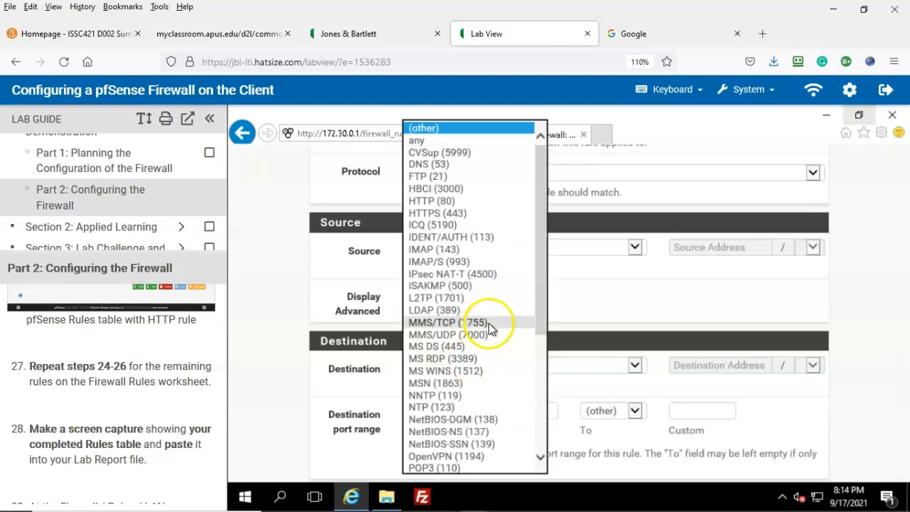
{"action": "scroll", "coordinate": [489, 323], "scroll_direction": "down", "scroll_amount": 3}
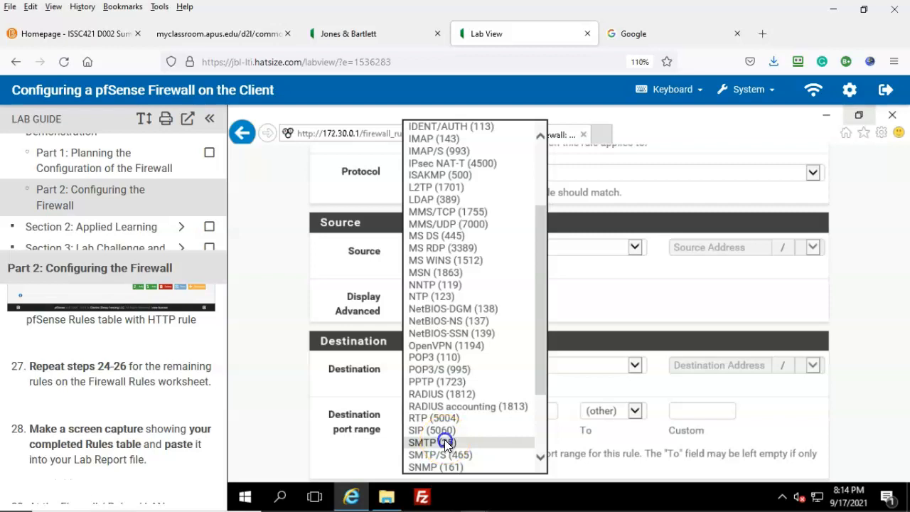
{"action": "left_click", "coordinate": [444, 442]}
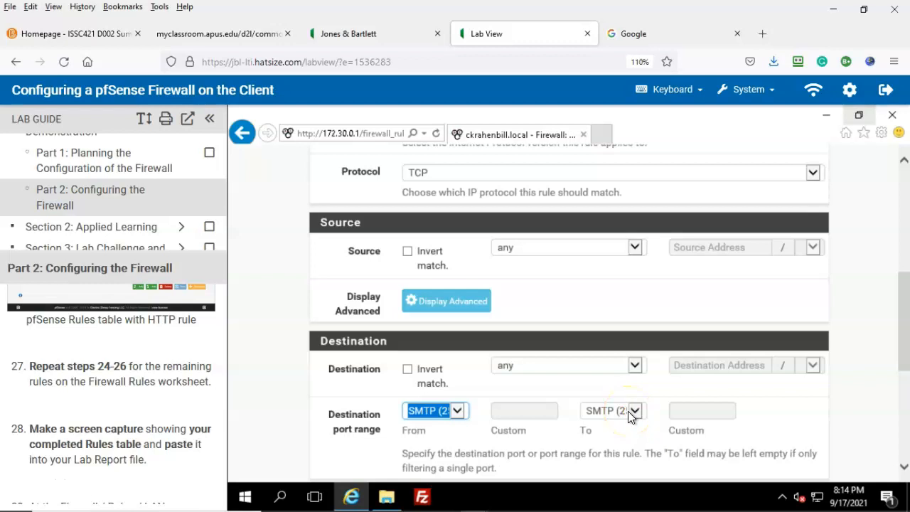
Describe the rule as 'SMTP mail', save it and apply the changes
{"action": "scroll", "coordinate": [628, 411], "scroll_direction": "down", "scroll_amount": 3}
{"action": "left_click", "coordinate": [421, 352]}
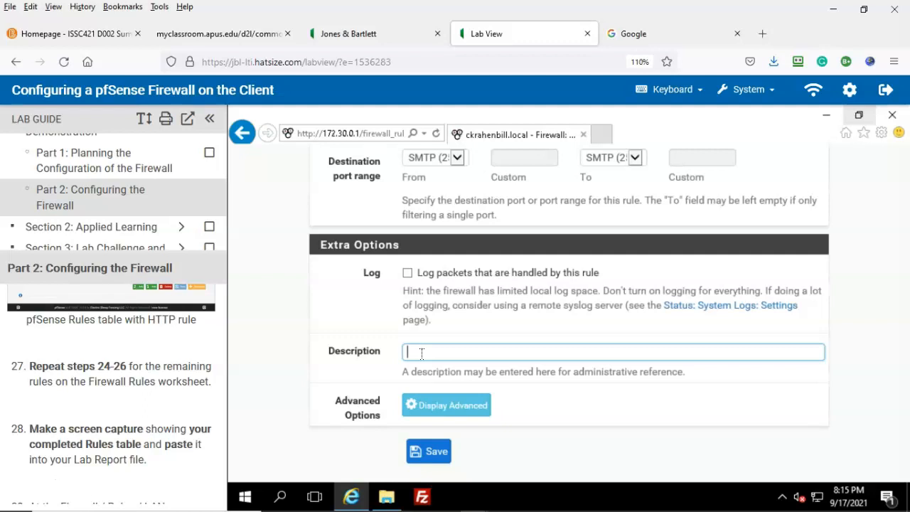
{"action": "left_click", "coordinate": [427, 352]}
{"action": "type", "text": "SMTP mail"}
{"action": "left_click", "coordinate": [429, 451]}
{"action": "left_click", "coordinate": [770, 274]}
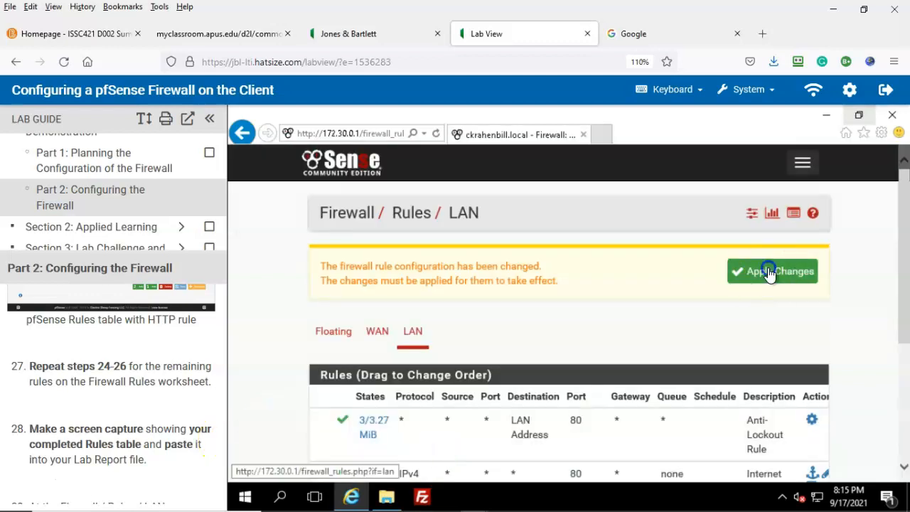
{"action": "scroll", "coordinate": [674, 316], "scroll_direction": "down", "scroll_amount": 5}
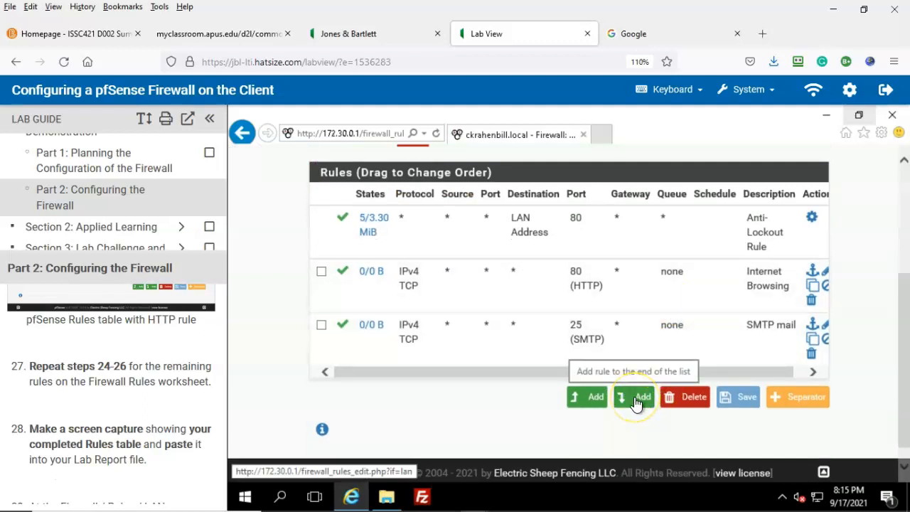
Append a new LAN rule with destination port FTP (21)
{"action": "left_click", "coordinate": [637, 400]}
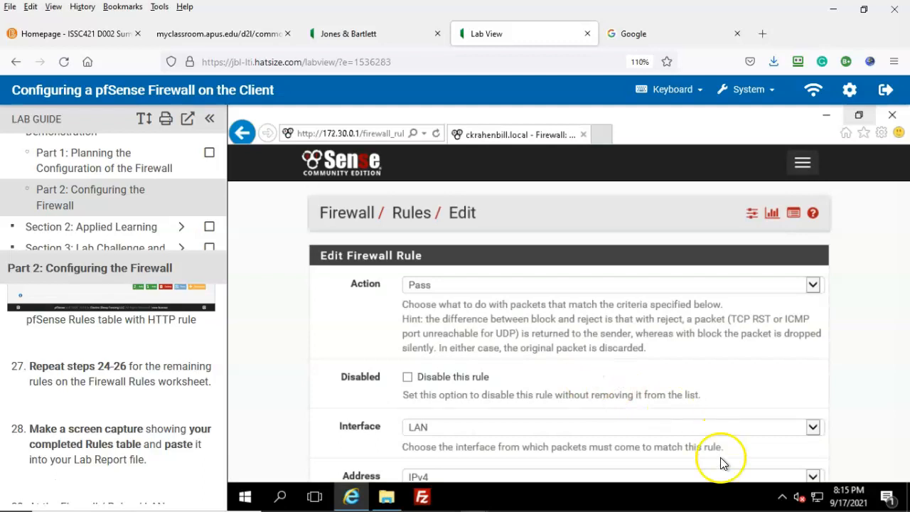
{"action": "scroll", "coordinate": [605, 338], "scroll_direction": "down", "scroll_amount": 1}
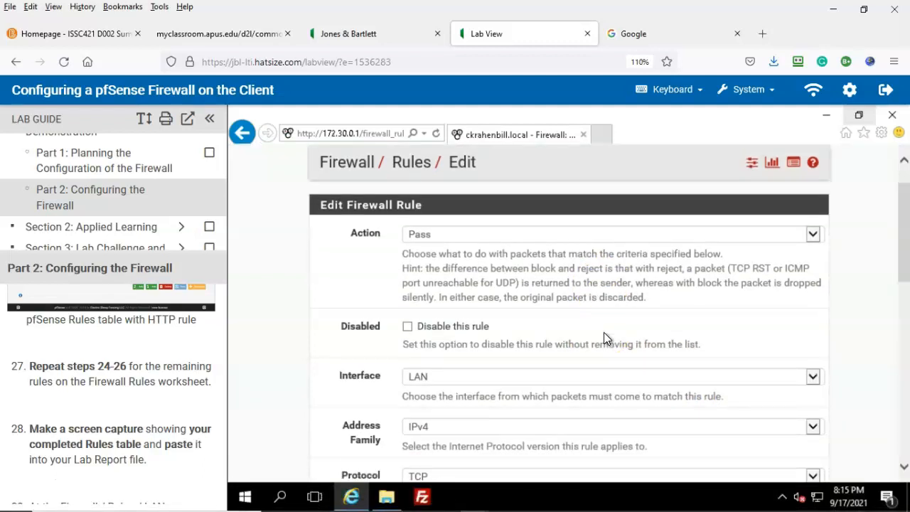
{"action": "scroll", "coordinate": [604, 332], "scroll_direction": "down", "scroll_amount": 2}
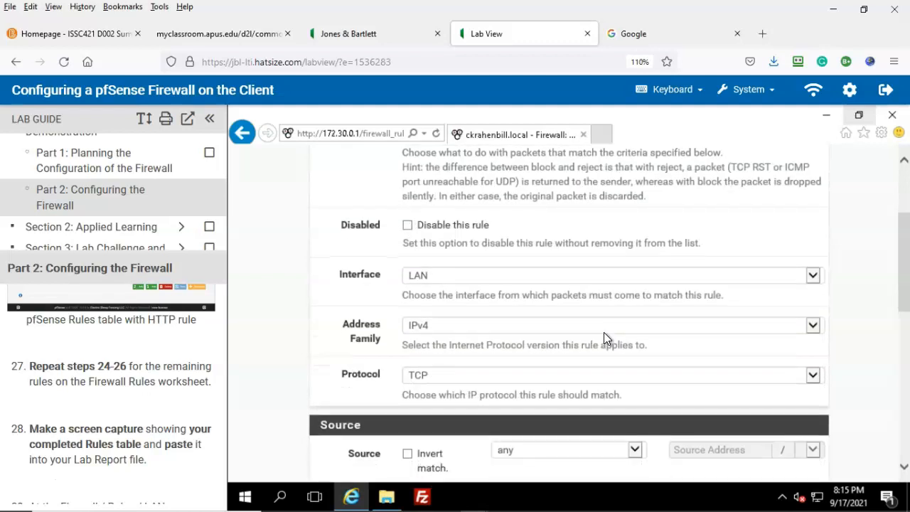
{"action": "scroll", "coordinate": [604, 332], "scroll_direction": "down", "scroll_amount": 2}
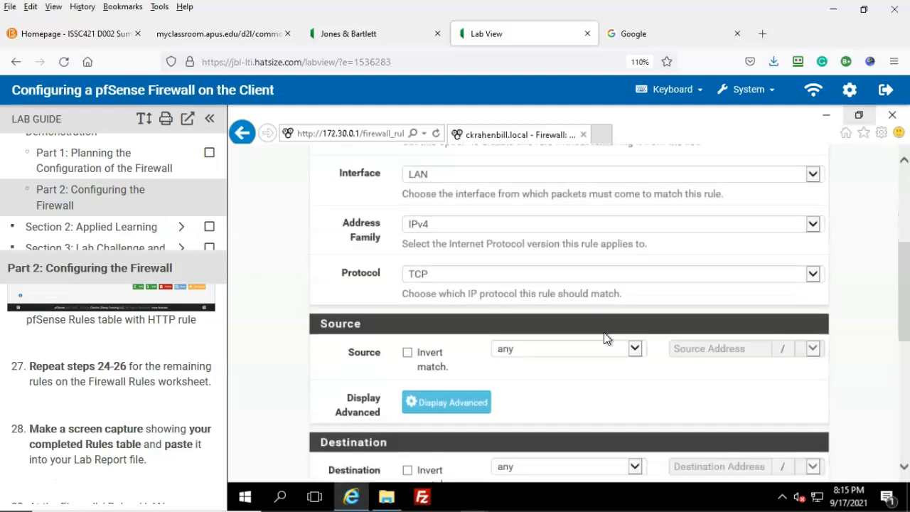
{"action": "scroll", "coordinate": [603, 333], "scroll_direction": "down", "scroll_amount": 2}
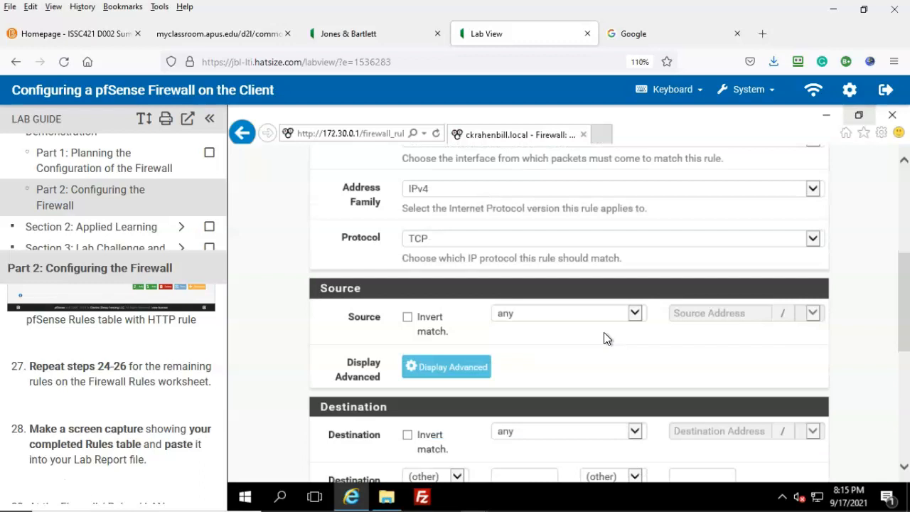
{"action": "scroll", "coordinate": [605, 339], "scroll_direction": "down", "scroll_amount": 1}
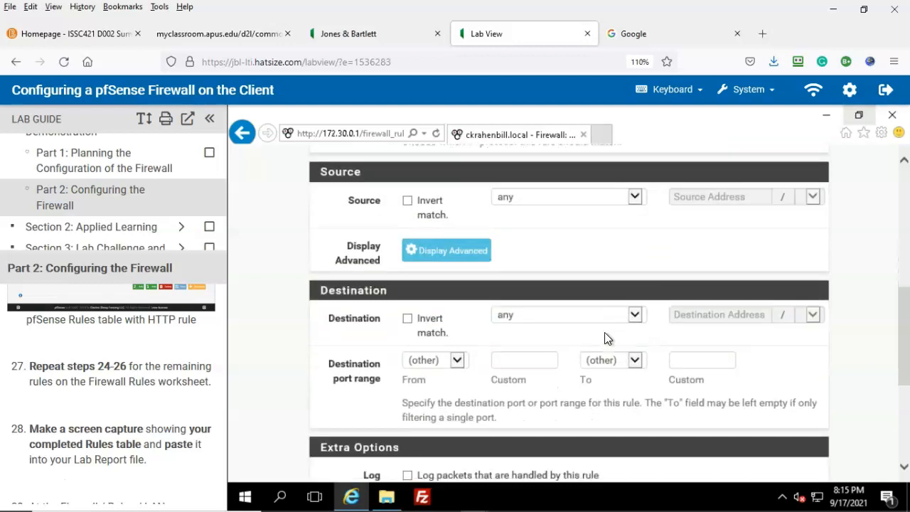
{"action": "left_click", "coordinate": [458, 362]}
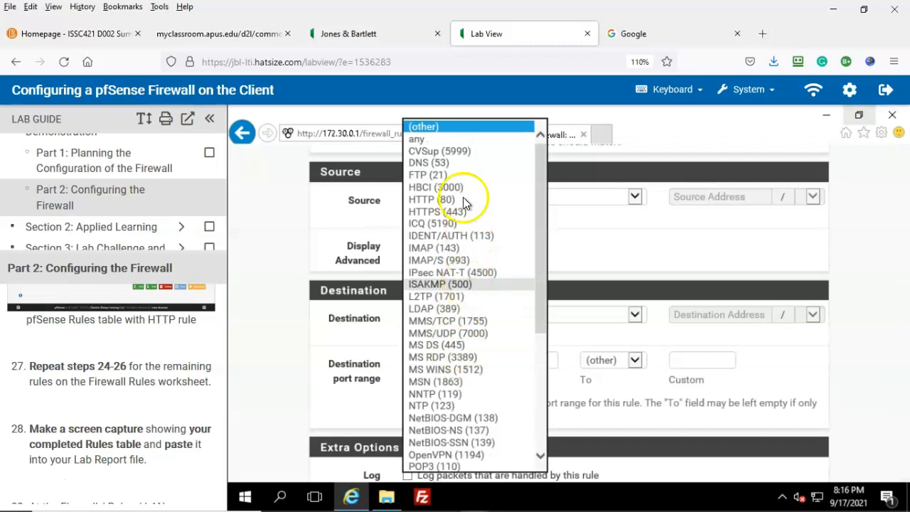
{"action": "left_click", "coordinate": [424, 176]}
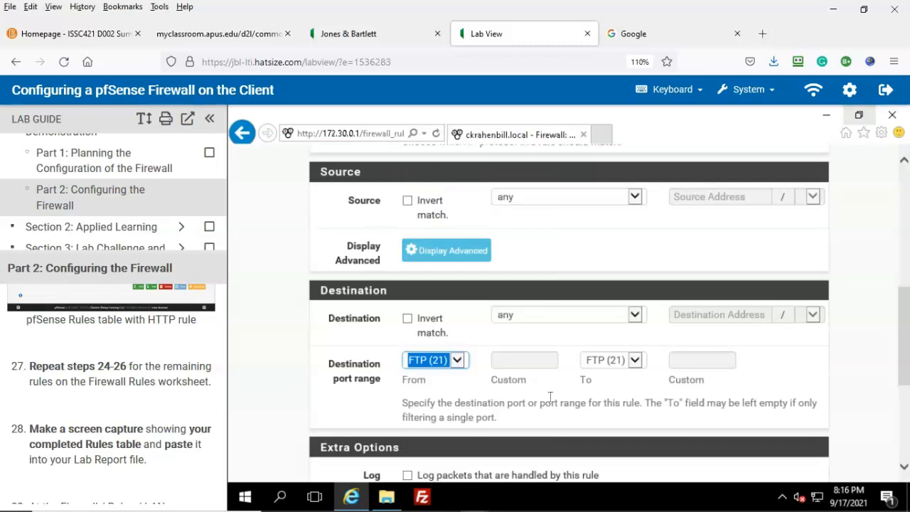
Describe the rule as 'File transfer', save it and apply the changes
{"action": "scroll", "coordinate": [784, 365], "scroll_direction": "down", "scroll_amount": 4}
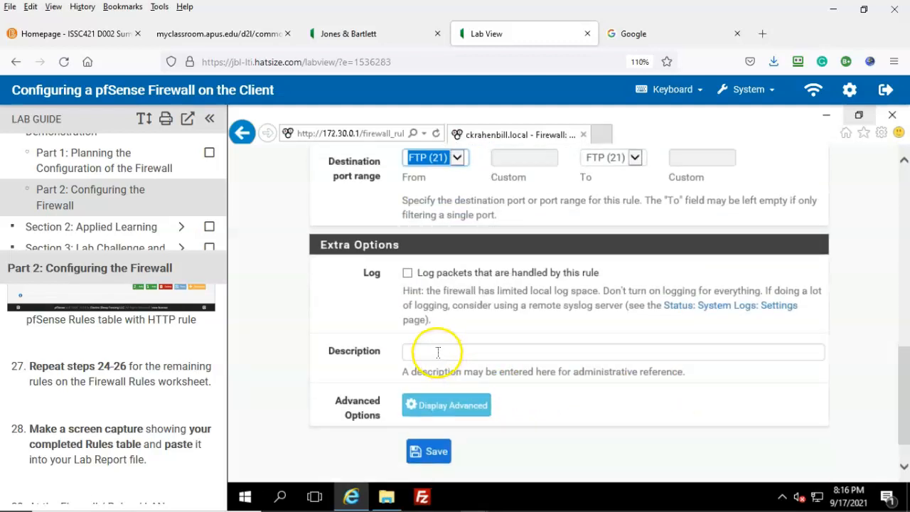
{"action": "left_click", "coordinate": [442, 351]}
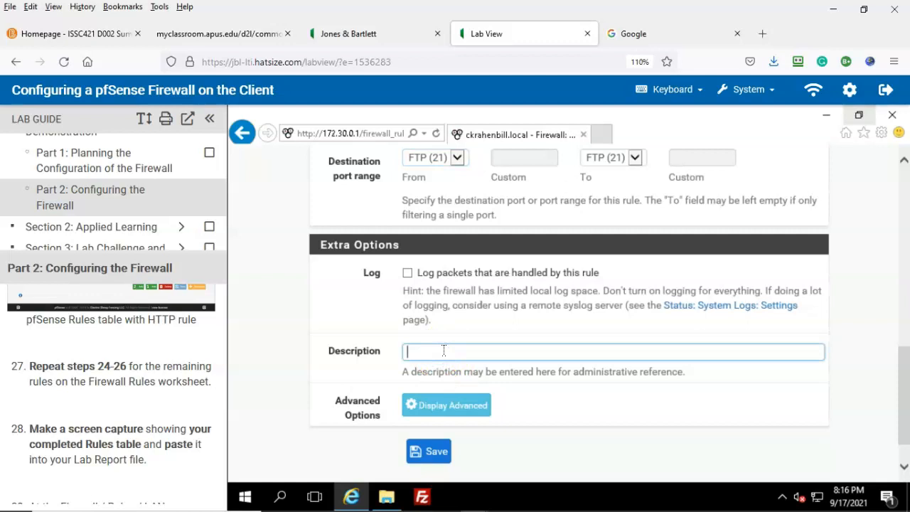
{"action": "type", "text": "File transfer"}
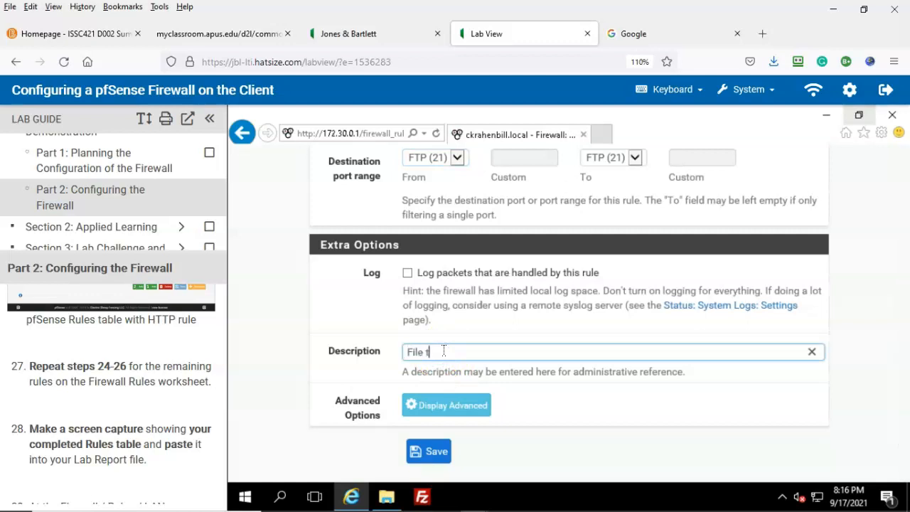
{"action": "key", "text": "BackSpace"}
{"action": "key", "text": "BackSpace"}
{"action": "key", "text": "BackSpace"}
{"action": "type", "text": "sfer"}
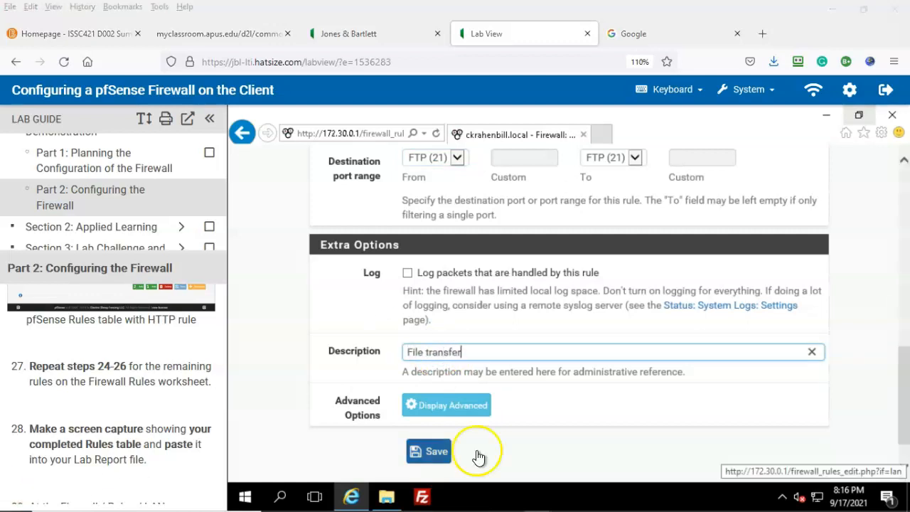
{"action": "left_click", "coordinate": [432, 450]}
{"action": "left_click", "coordinate": [771, 276]}
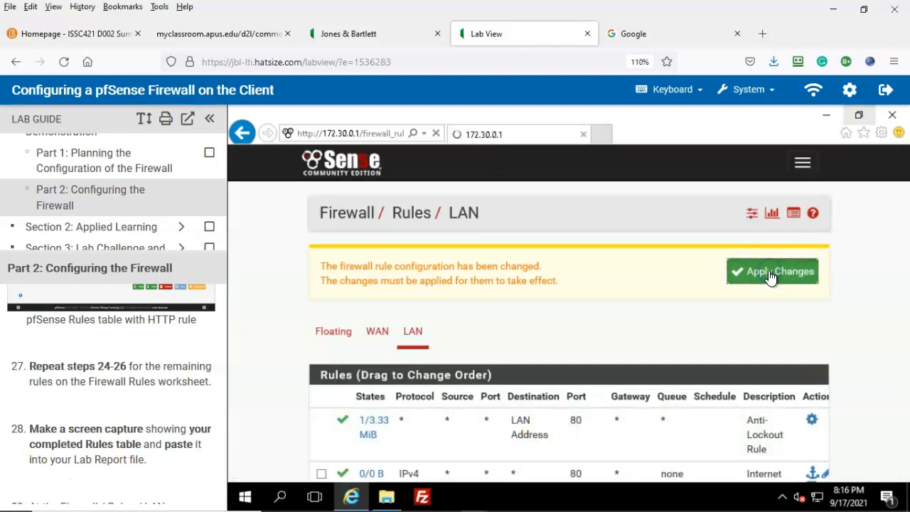
{"action": "scroll", "coordinate": [764, 295], "scroll_direction": "down", "scroll_amount": 1}
Append a new LAN rule with destination port DNS (53)
{"action": "scroll", "coordinate": [764, 298], "scroll_direction": "down", "scroll_amount": 2}
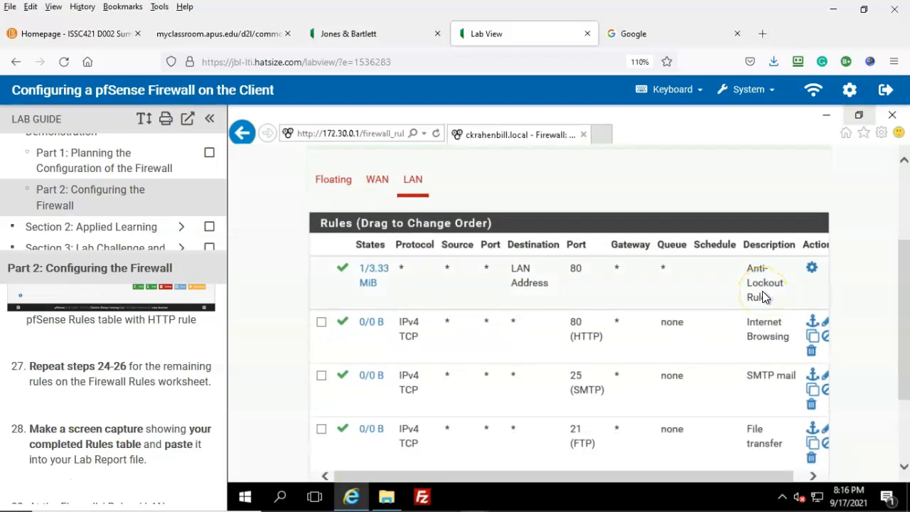
{"action": "left_click", "coordinate": [26, 488]}
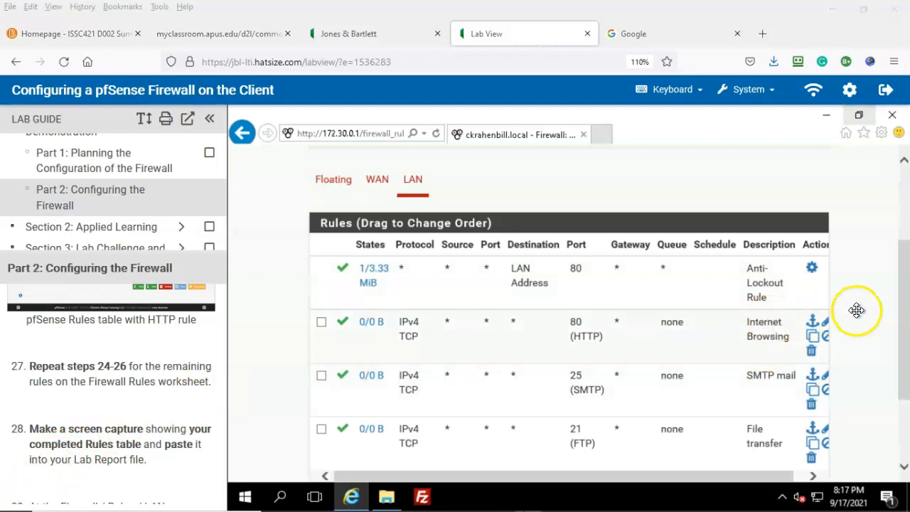
{"action": "scroll", "coordinate": [858, 308], "scroll_direction": "down", "scroll_amount": 2}
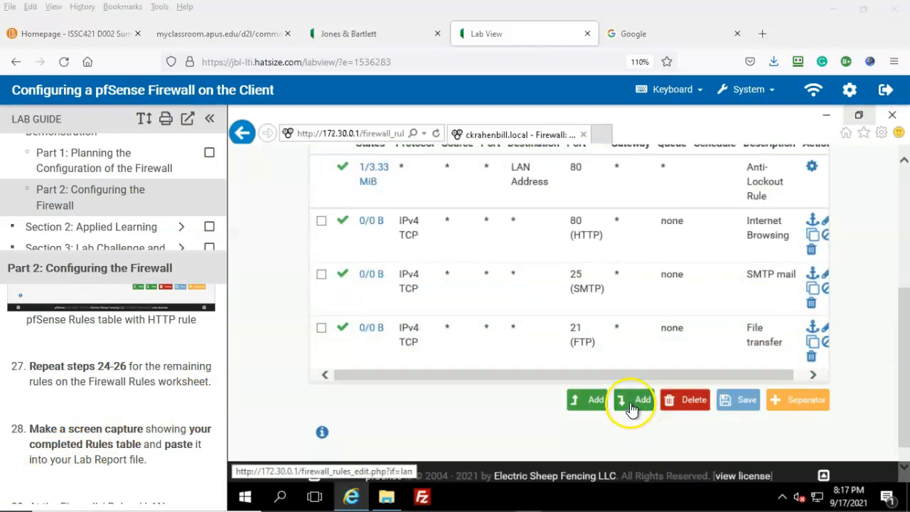
{"action": "left_click", "coordinate": [633, 407]}
{"action": "scroll", "coordinate": [642, 303], "scroll_direction": "down", "scroll_amount": 2}
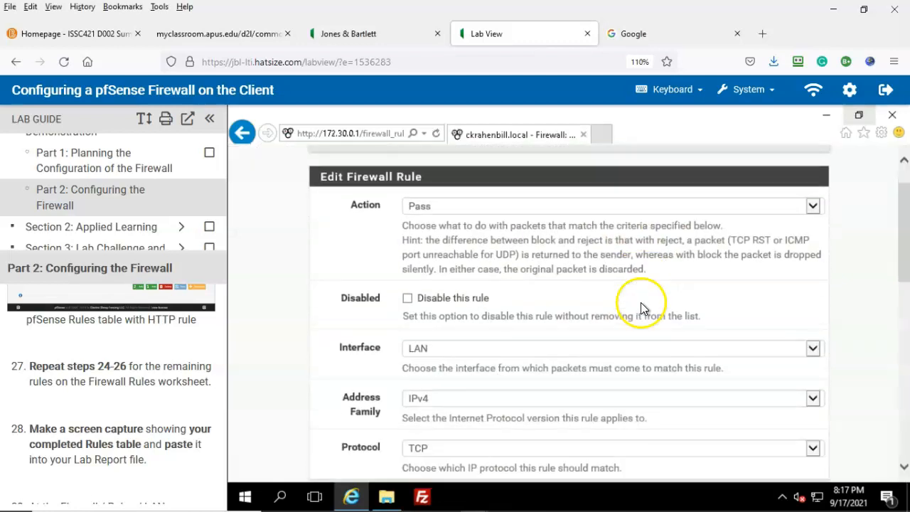
{"action": "scroll", "coordinate": [641, 306], "scroll_direction": "down", "scroll_amount": 2}
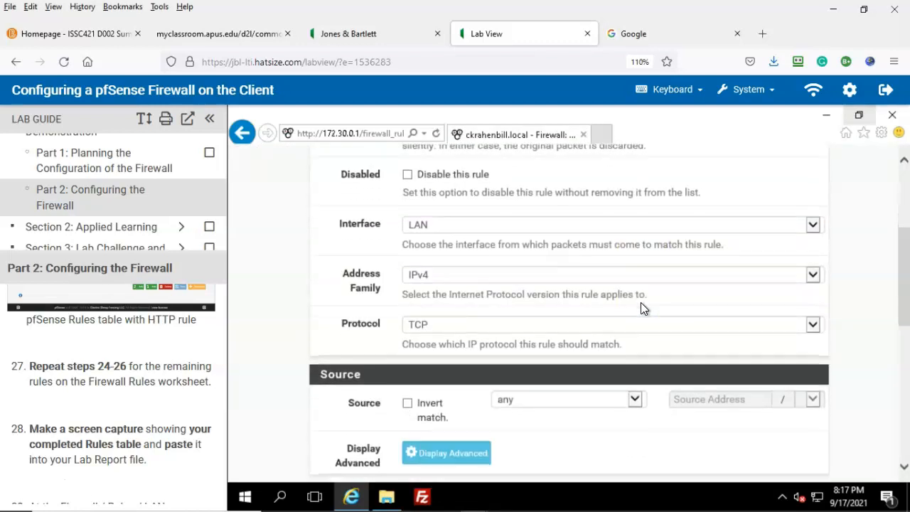
{"action": "scroll", "coordinate": [641, 308], "scroll_direction": "down", "scroll_amount": 1}
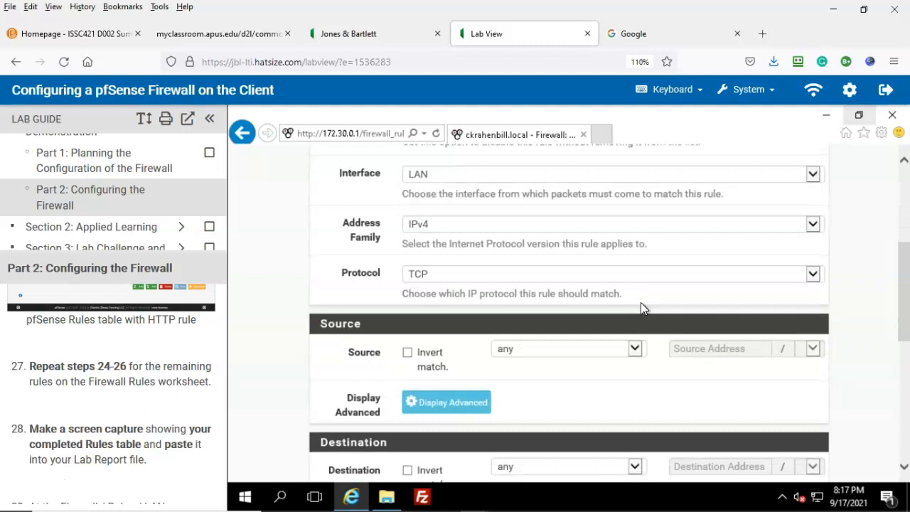
{"action": "scroll", "coordinate": [641, 303], "scroll_direction": "down", "scroll_amount": 2}
{"action": "scroll", "coordinate": [616, 304], "scroll_direction": "down", "scroll_amount": 1}
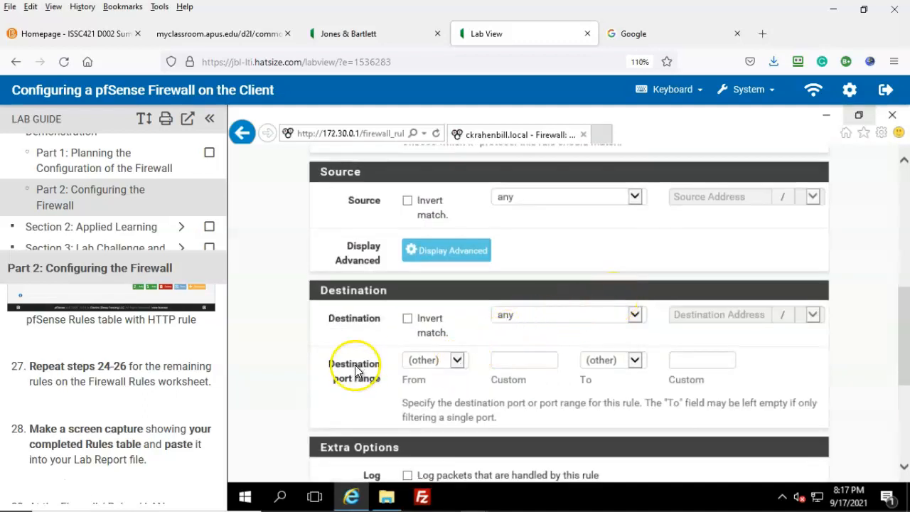
{"action": "left_click", "coordinate": [458, 360]}
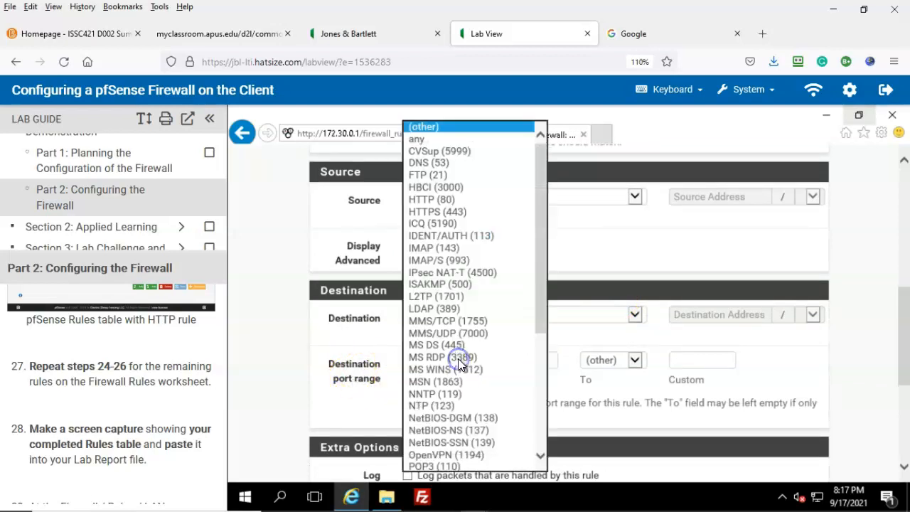
{"action": "left_click", "coordinate": [450, 163]}
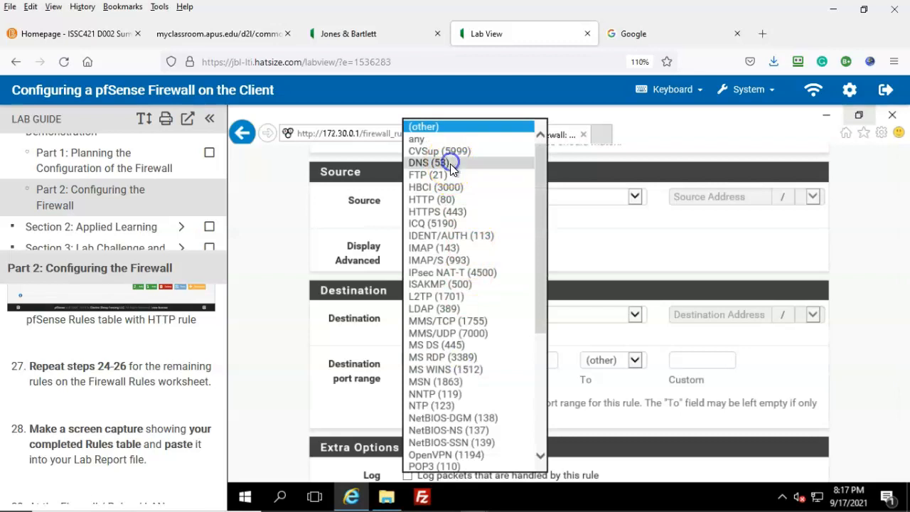
Describe the rule as 'DNS' and save it
{"action": "scroll", "coordinate": [800, 337], "scroll_direction": "down", "scroll_amount": 3}
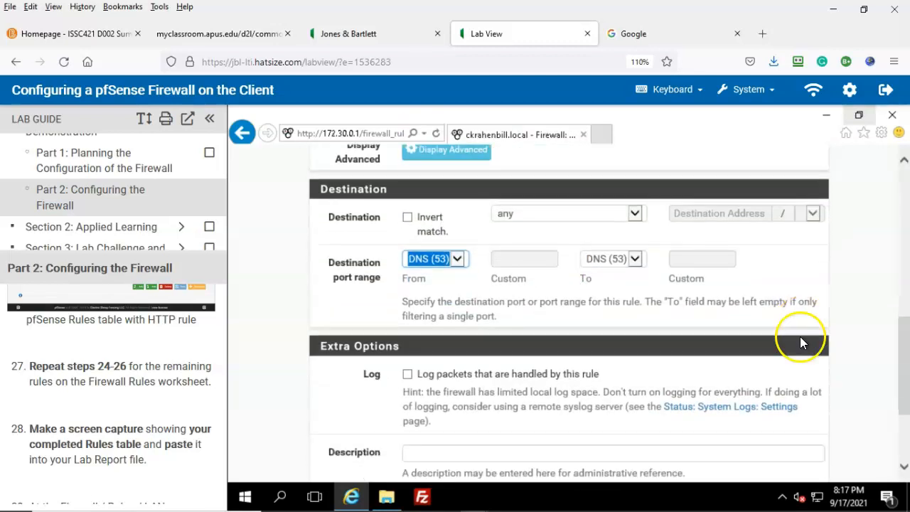
{"action": "scroll", "coordinate": [800, 336], "scroll_direction": "down", "scroll_amount": 3}
{"action": "left_click", "coordinate": [427, 350]}
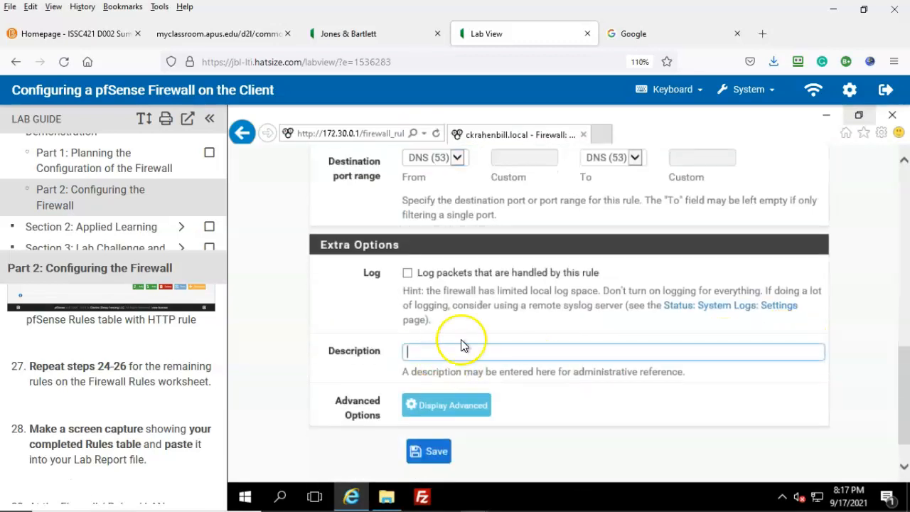
{"action": "type", "text": "DNS"}
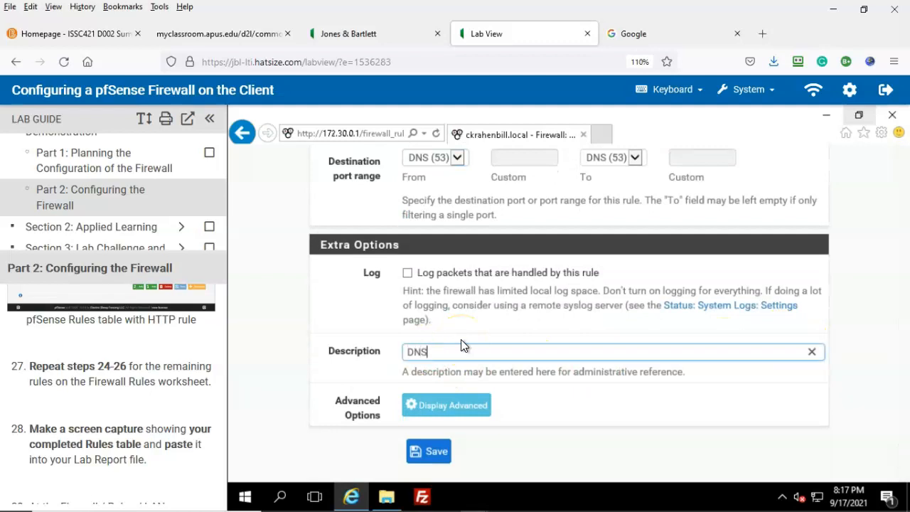
{"action": "left_click", "coordinate": [431, 452]}
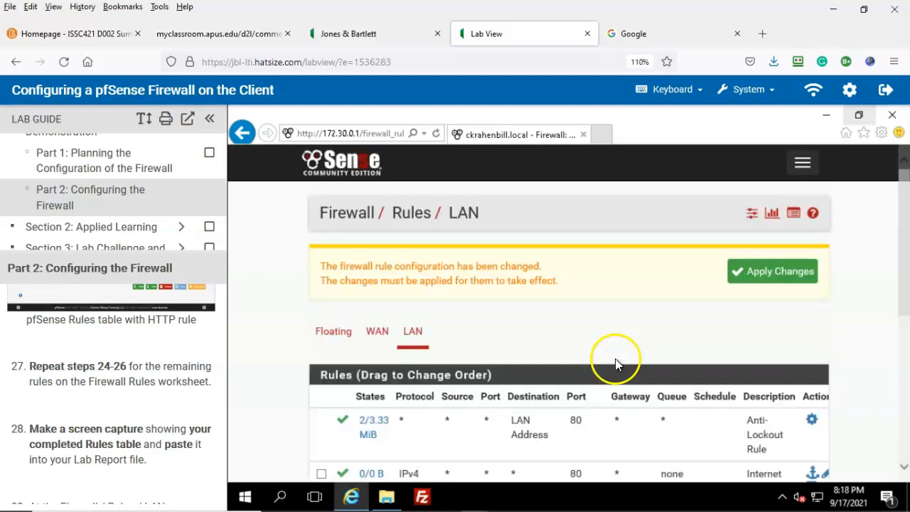
Apply the DNS rule change and switch to the PFSENSE-FW-PLANNER.xlsx spreadsheet in Excel
{"action": "left_click", "coordinate": [775, 273]}
{"action": "left_click", "coordinate": [29, 482]}
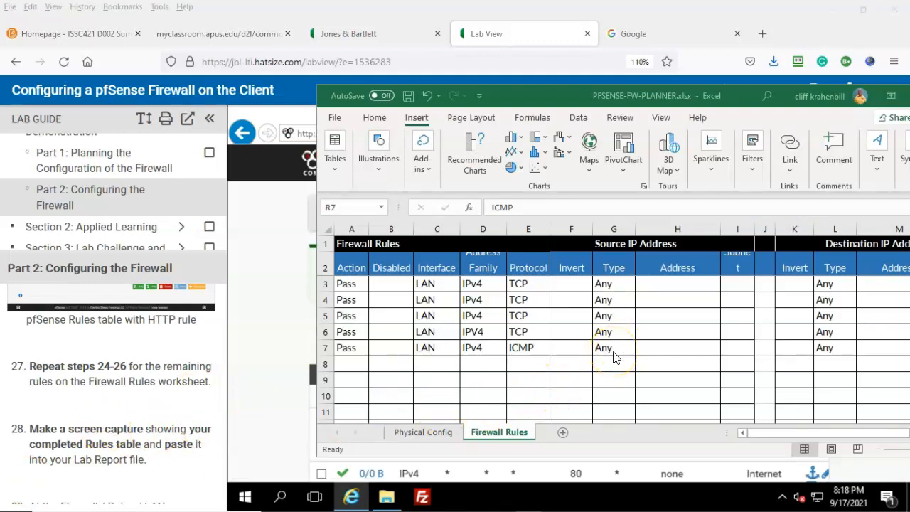
Back in pfSense, append a new LAN rule with protocol ICMP
{"action": "left_click", "coordinate": [29, 482]}
{"action": "scroll", "coordinate": [718, 315], "scroll_direction": "down", "scroll_amount": 3}
{"action": "scroll", "coordinate": [719, 315], "scroll_direction": "down", "scroll_amount": 3}
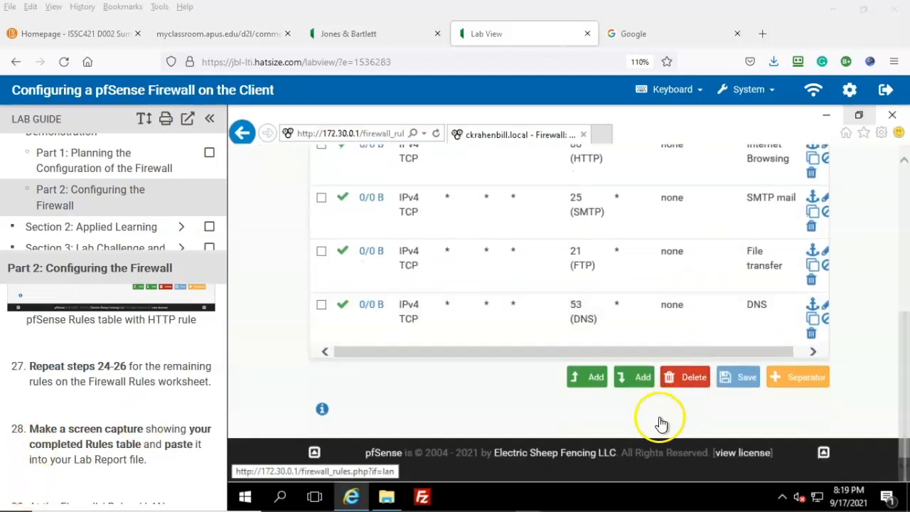
{"action": "left_click", "coordinate": [642, 381]}
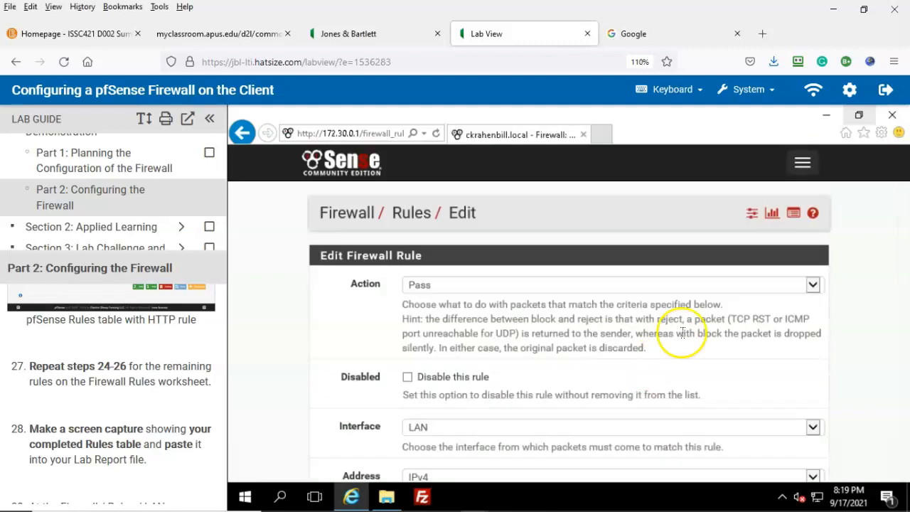
{"action": "scroll", "coordinate": [681, 333], "scroll_direction": "down", "scroll_amount": 5}
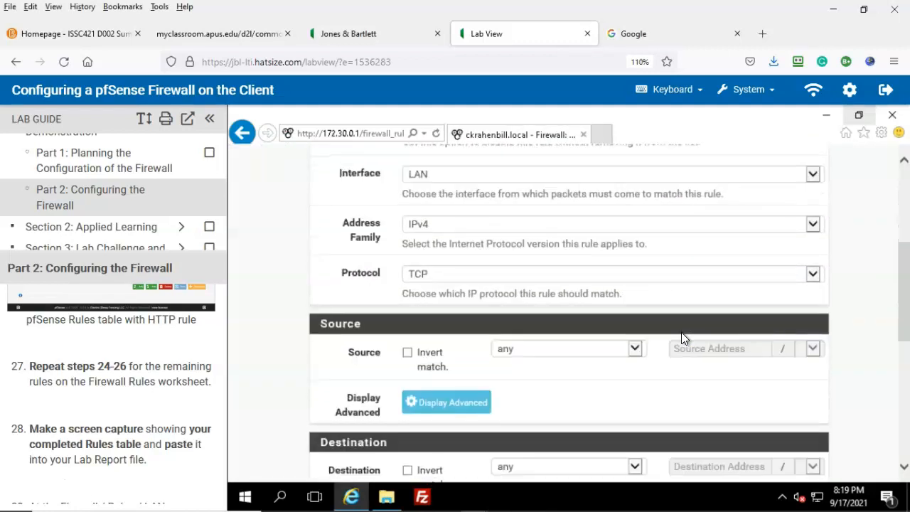
{"action": "left_click", "coordinate": [541, 283]}
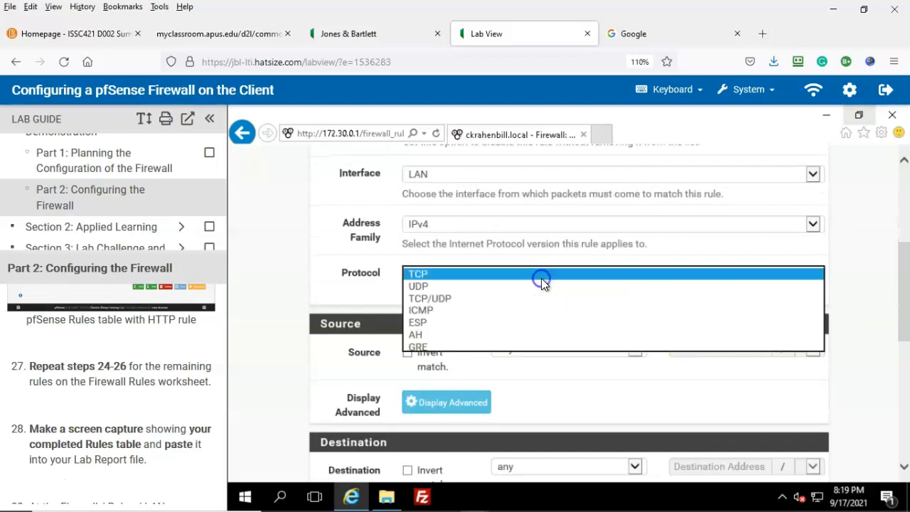
{"action": "left_click", "coordinate": [431, 310]}
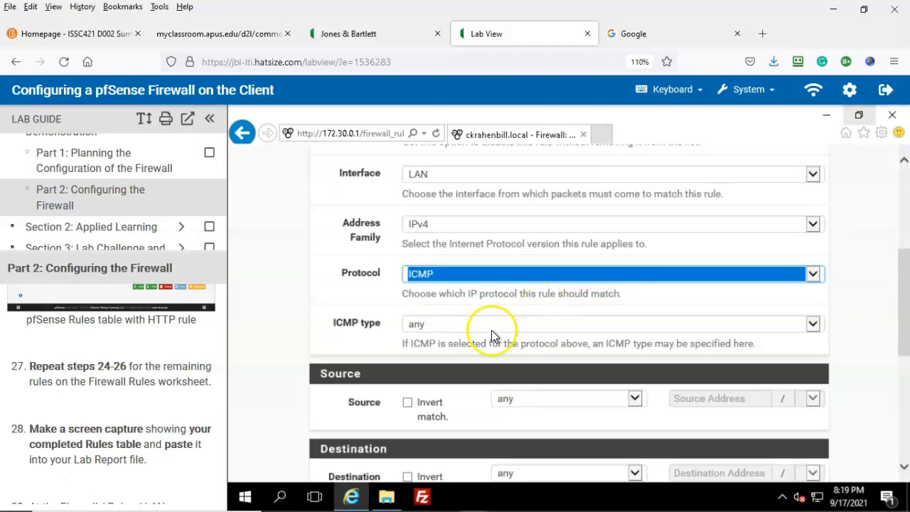
Describe the rule as 'Allow ICMP' and save it
{"action": "scroll", "coordinate": [545, 401], "scroll_direction": "down", "scroll_amount": 1}
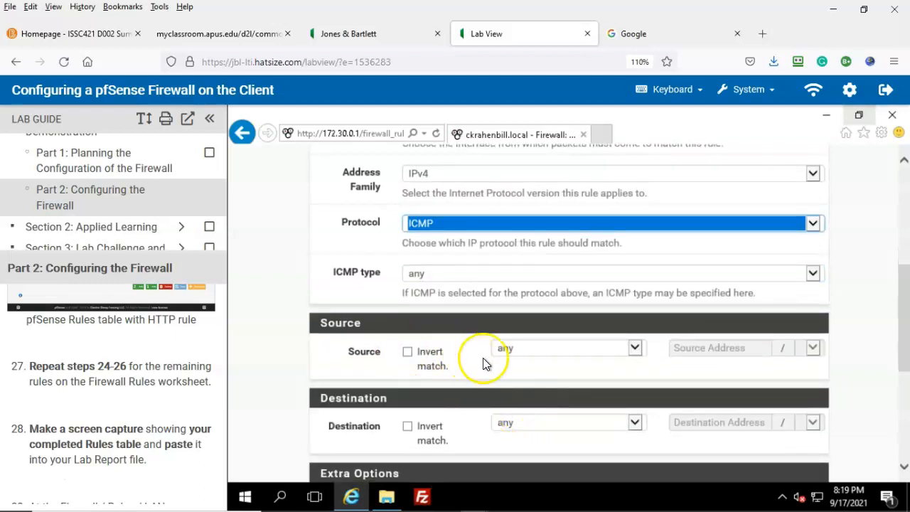
{"action": "scroll", "coordinate": [514, 366], "scroll_direction": "down", "scroll_amount": 2}
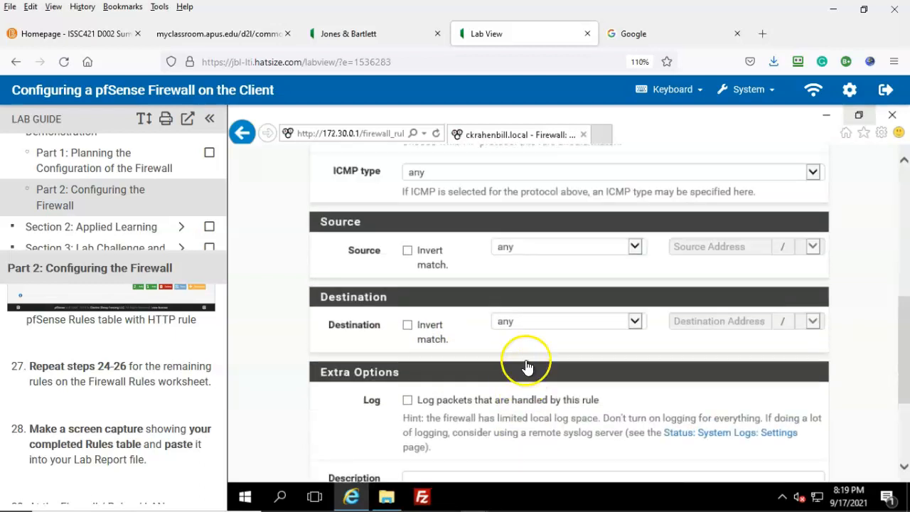
{"action": "scroll", "coordinate": [526, 358], "scroll_direction": "down", "scroll_amount": 2}
{"action": "left_click", "coordinate": [478, 380]}
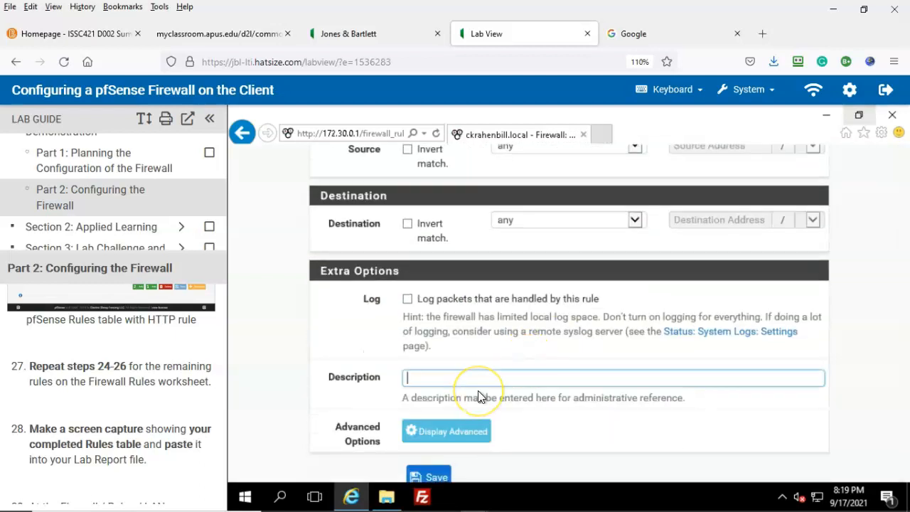
{"action": "type", "text": "Allow ICMP"}
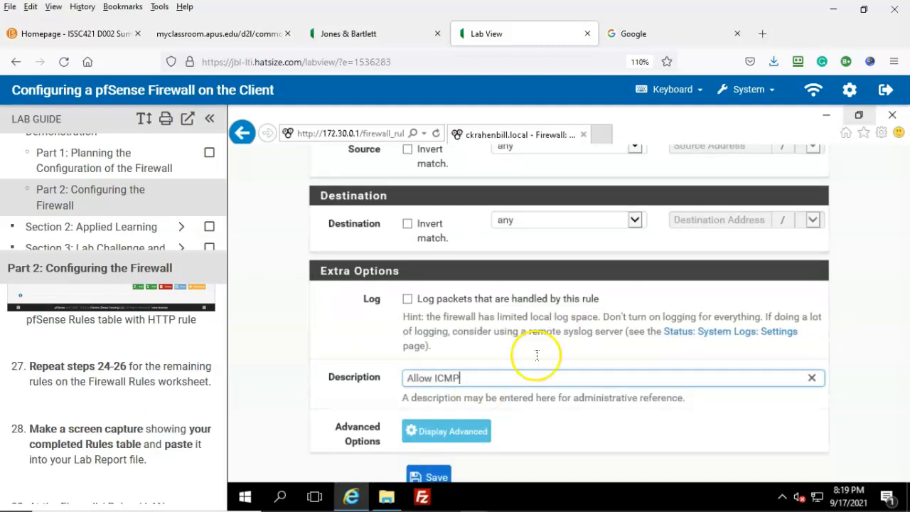
{"action": "scroll", "coordinate": [524, 374], "scroll_direction": "down", "scroll_amount": 2}
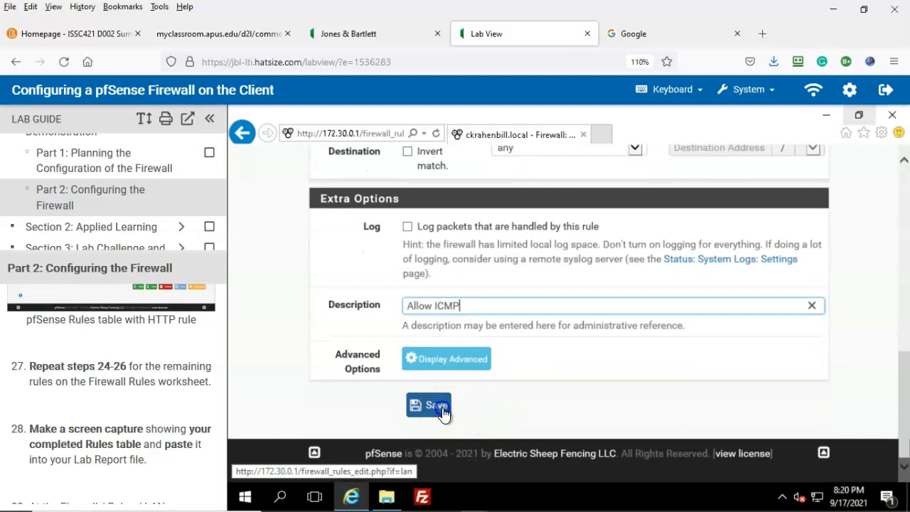
{"action": "left_click", "coordinate": [445, 414]}
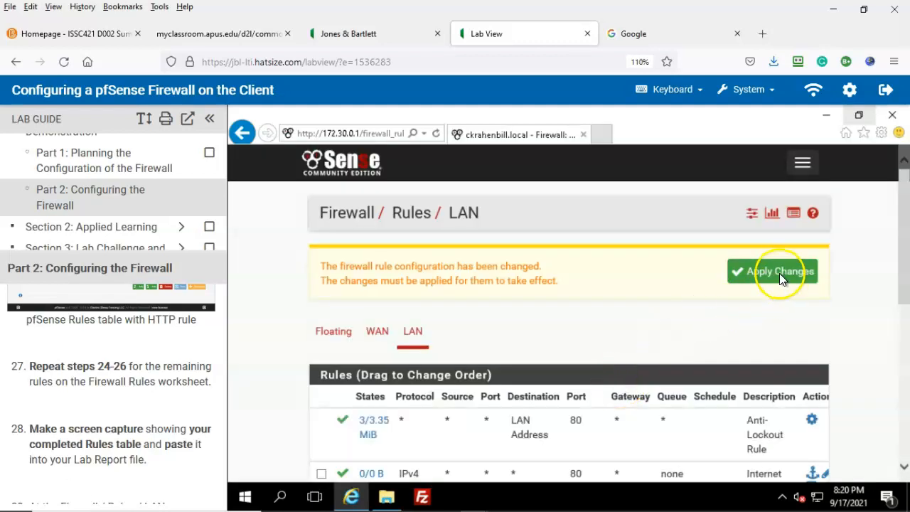
Apply the pending LAN rule changes and review the reloaded LAN rules table
{"action": "left_click", "coordinate": [780, 273]}
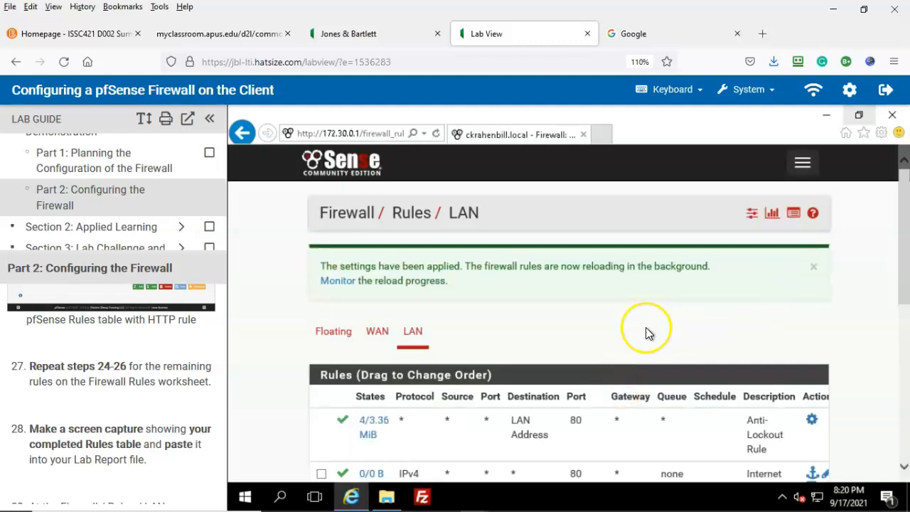
{"action": "scroll", "coordinate": [148, 427], "scroll_direction": "down", "scroll_amount": 2}
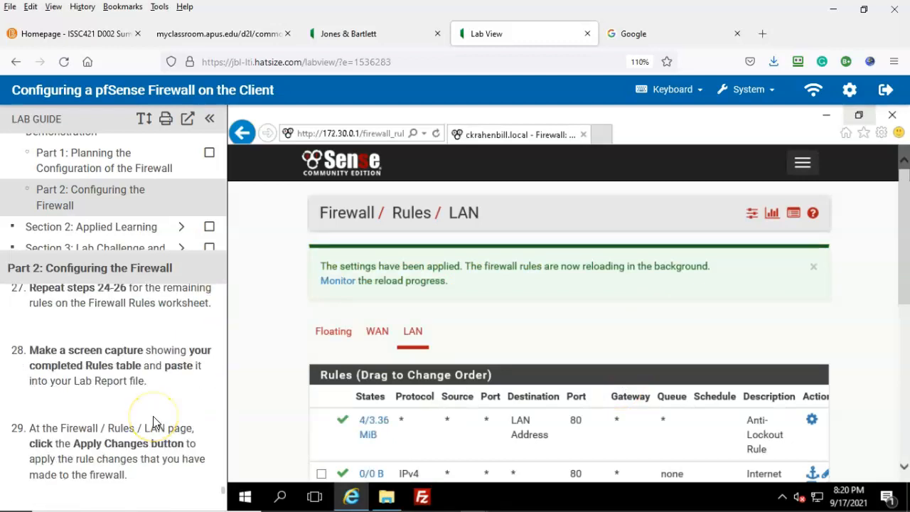
{"action": "left_click", "coordinate": [173, 421]}
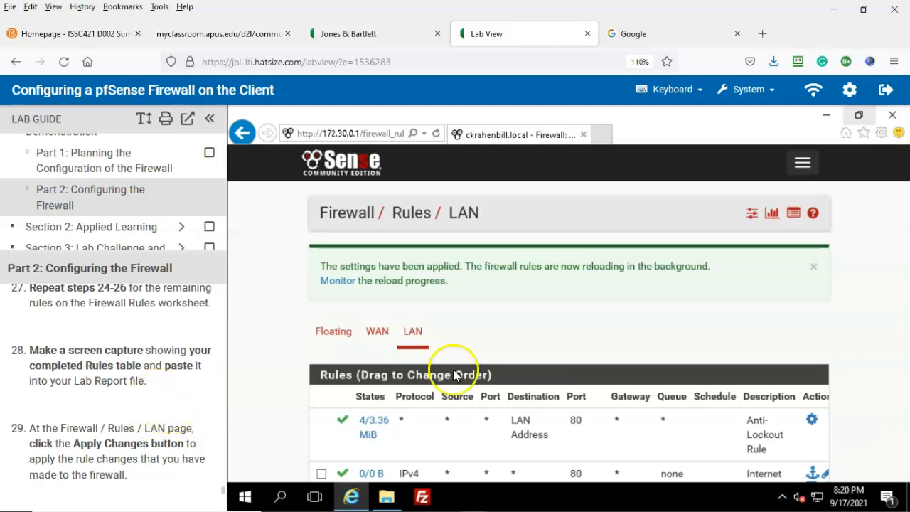
{"action": "scroll", "coordinate": [654, 320], "scroll_direction": "down", "scroll_amount": 2}
{"action": "scroll", "coordinate": [187, 412], "scroll_direction": "down", "scroll_amount": 2}
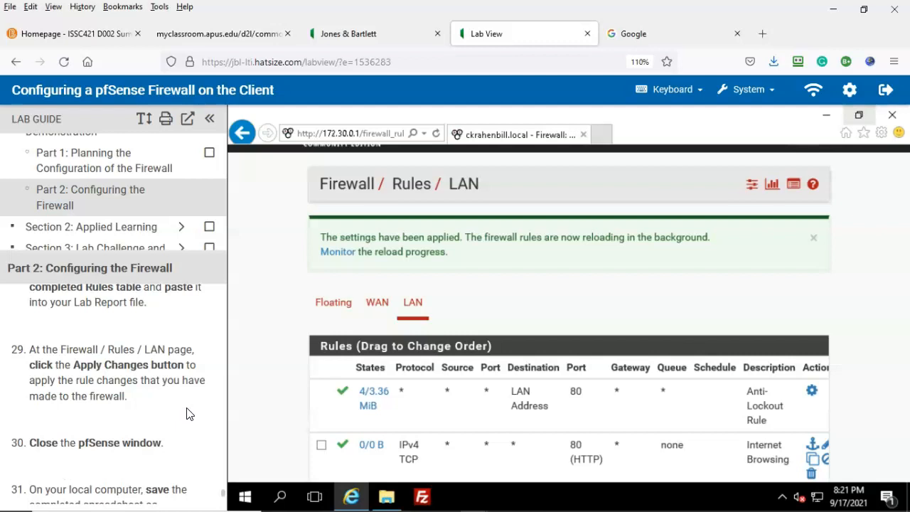
Close the pfSense browser window to return to the Connections folder
{"action": "left_click", "coordinate": [893, 114]}
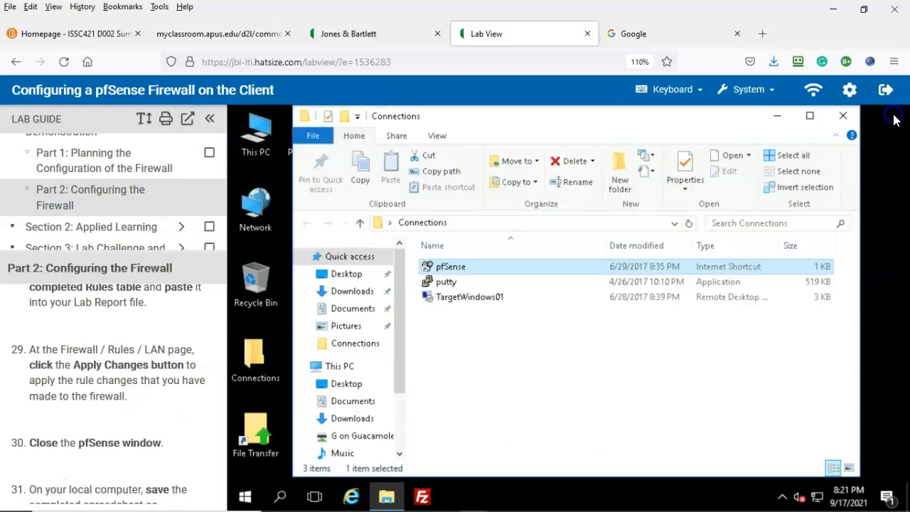